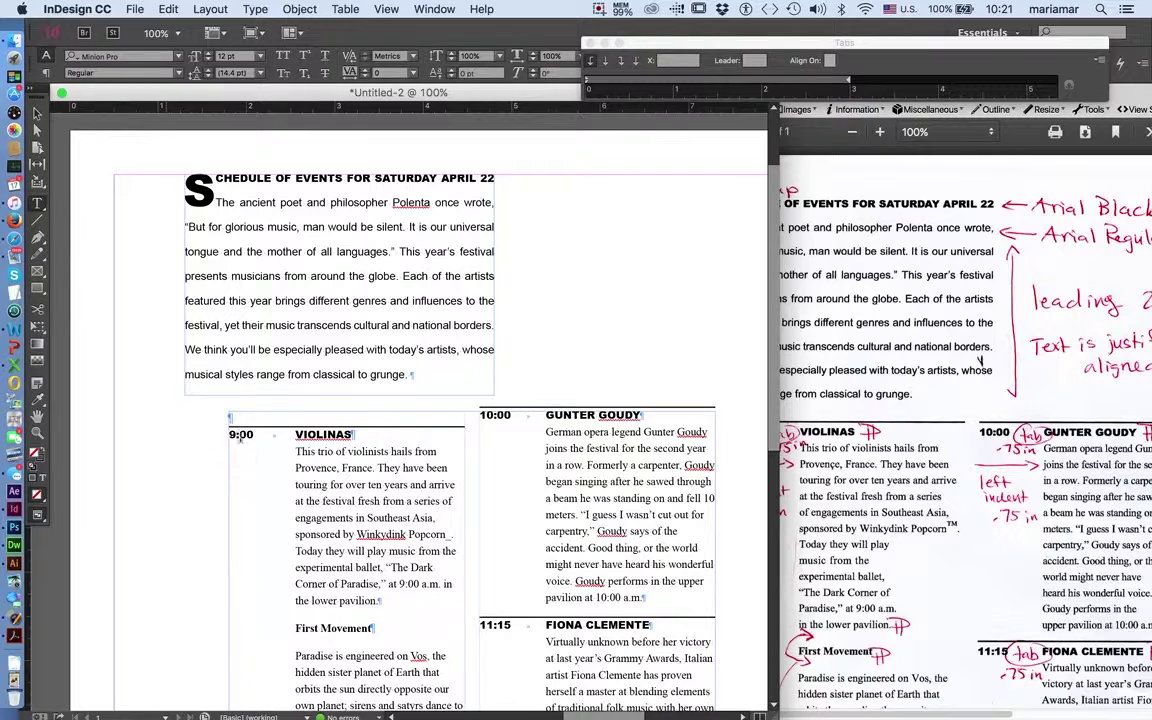
- Zoom in to 150% on the intro paragraph and the 9:00 VIOLINAS entry
{"action": "key", "text": "Escape"}
{"action": "key", "text": "super+equal"}
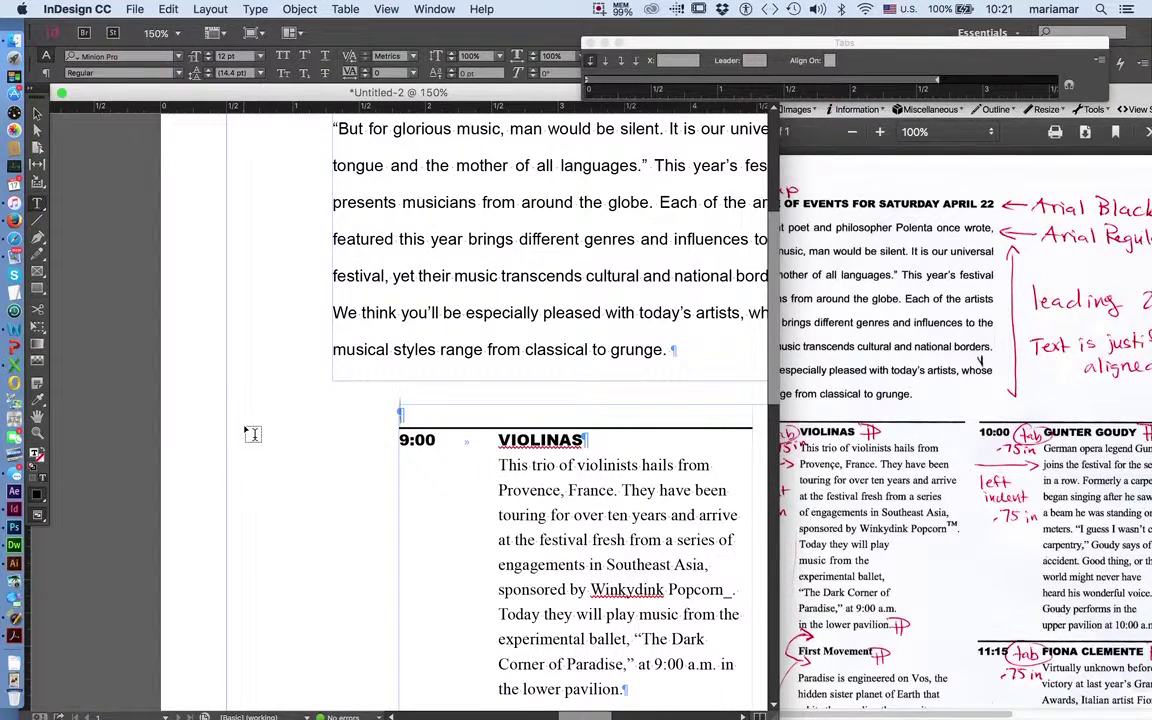
{"action": "scroll", "coordinate": [316, 455], "scroll_direction": "up", "scroll_amount": 6}
{"action": "scroll", "coordinate": [326, 463], "scroll_direction": "down", "scroll_amount": 4}
{"action": "scroll", "coordinate": [326, 463], "scroll_direction": "up", "scroll_amount": 1}
{"action": "scroll", "coordinate": [326, 463], "scroll_direction": "up", "scroll_amount": 1}
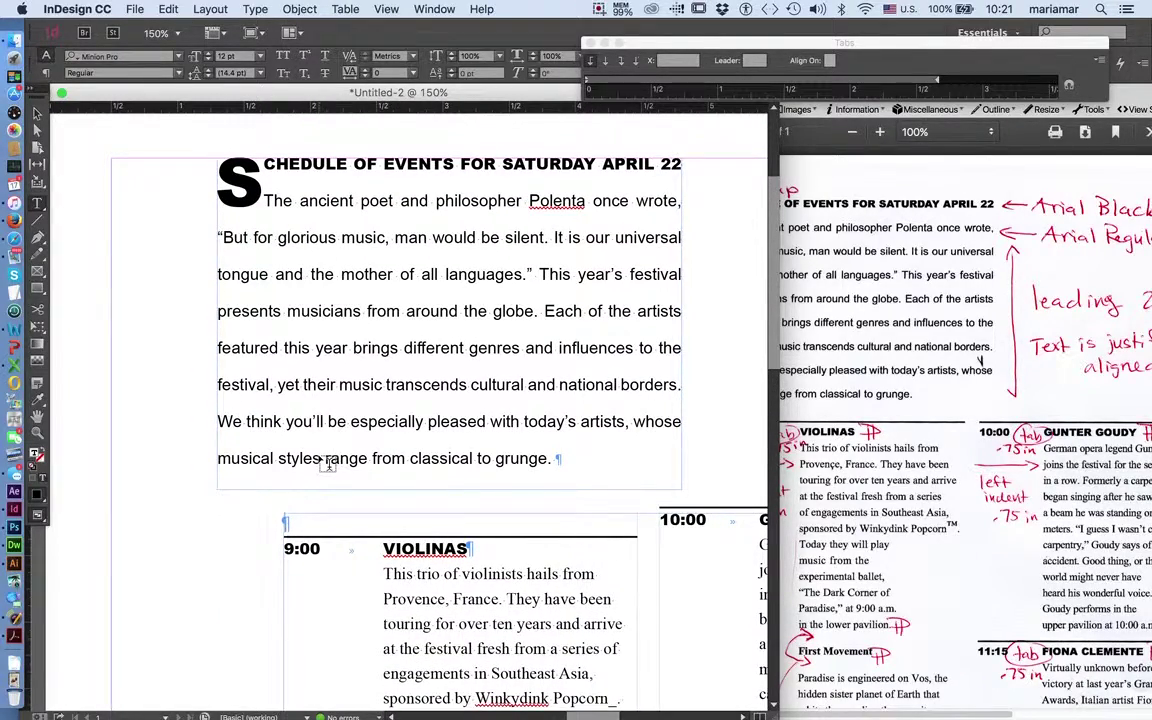
- Inspect the formatting of the intro paragraph, VIOLINAS heading and empty line above 9:00
{"action": "left_click", "coordinate": [288, 522]}
{"action": "left_click", "coordinate": [334, 458]}
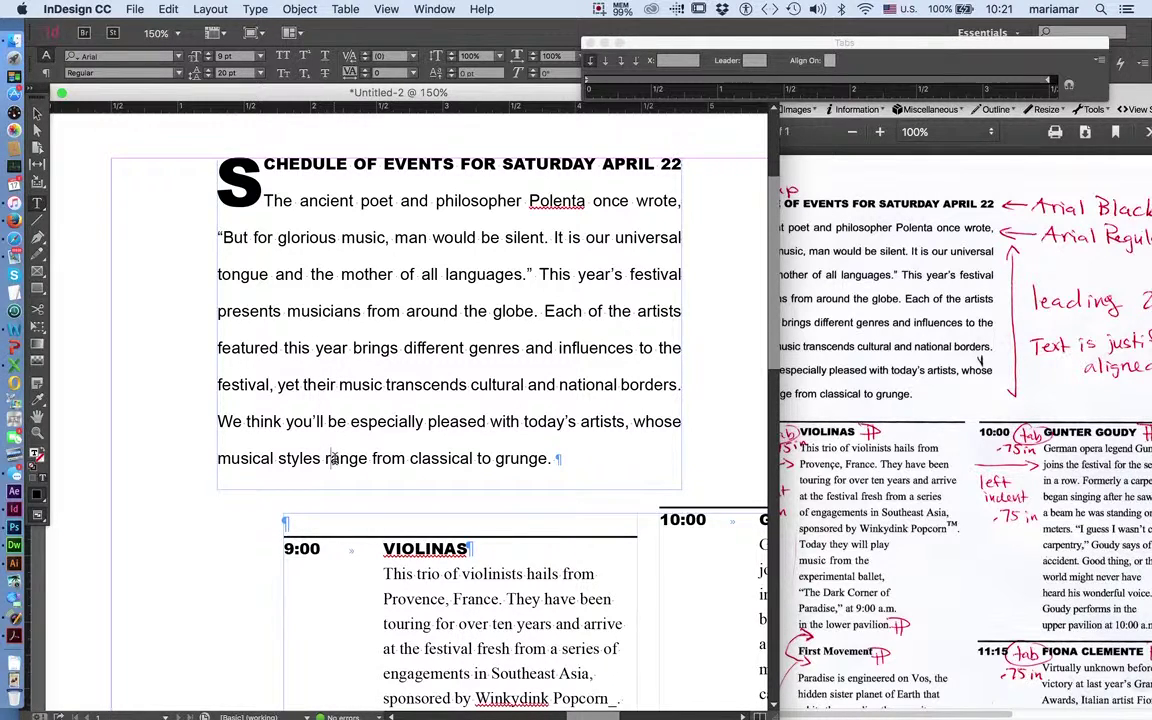
{"action": "left_click", "coordinate": [407, 556]}
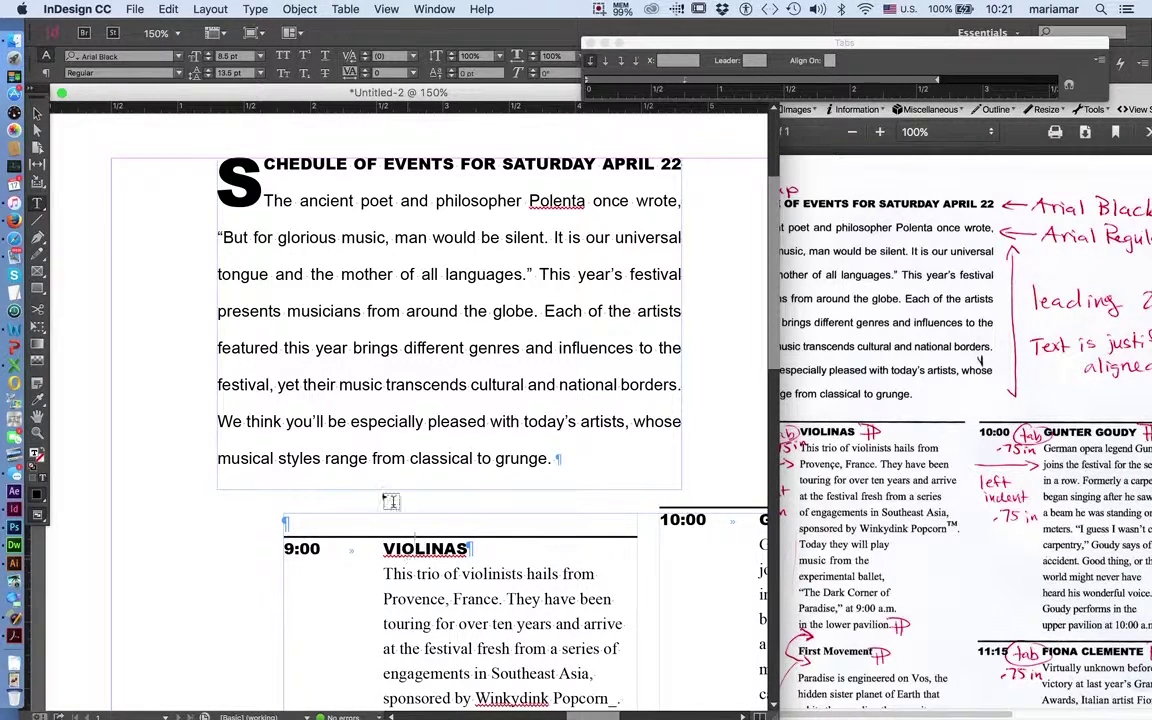
{"action": "left_click", "coordinate": [552, 457]}
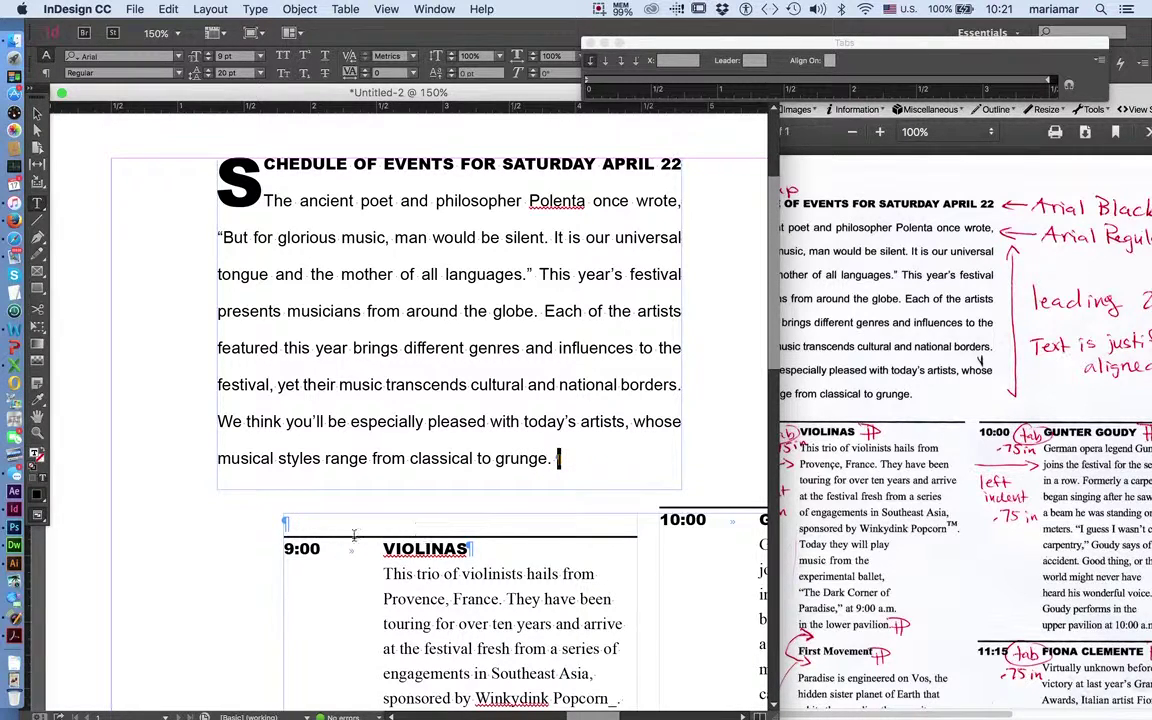
{"action": "left_click", "coordinate": [302, 527]}
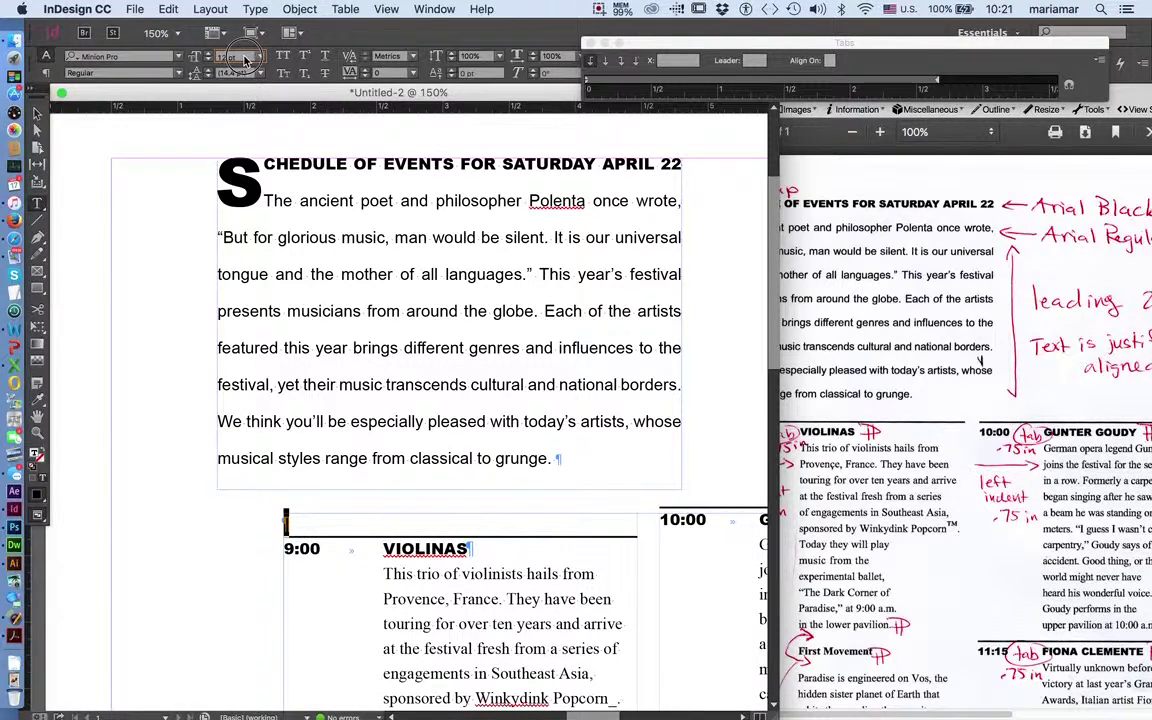
- Set the font size of the empty line above 9:00 to 9 pt
{"action": "left_click", "coordinate": [200, 58]}
{"action": "type", "text": "9"}
{"action": "key", "text": "Return"}
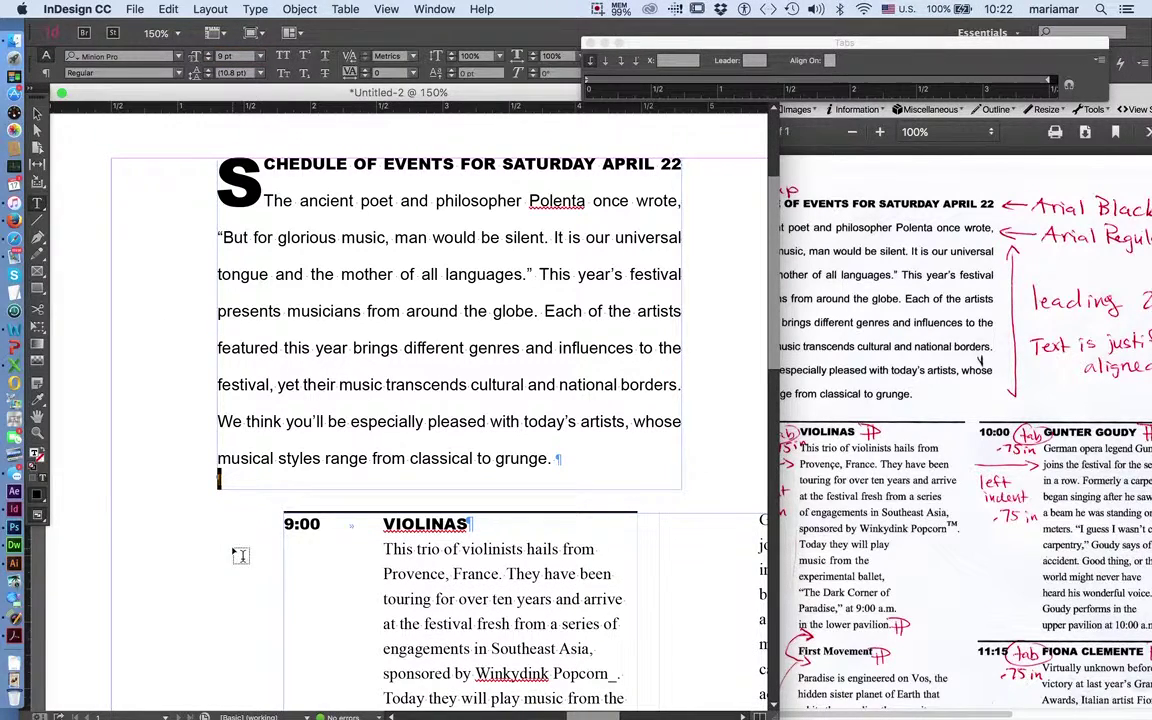
{"action": "left_click", "coordinate": [224, 477]}
- Try deleting the empty line above 9:00 and enlarging the intro frame, undoing each
{"action": "left_click", "coordinate": [290, 462]}
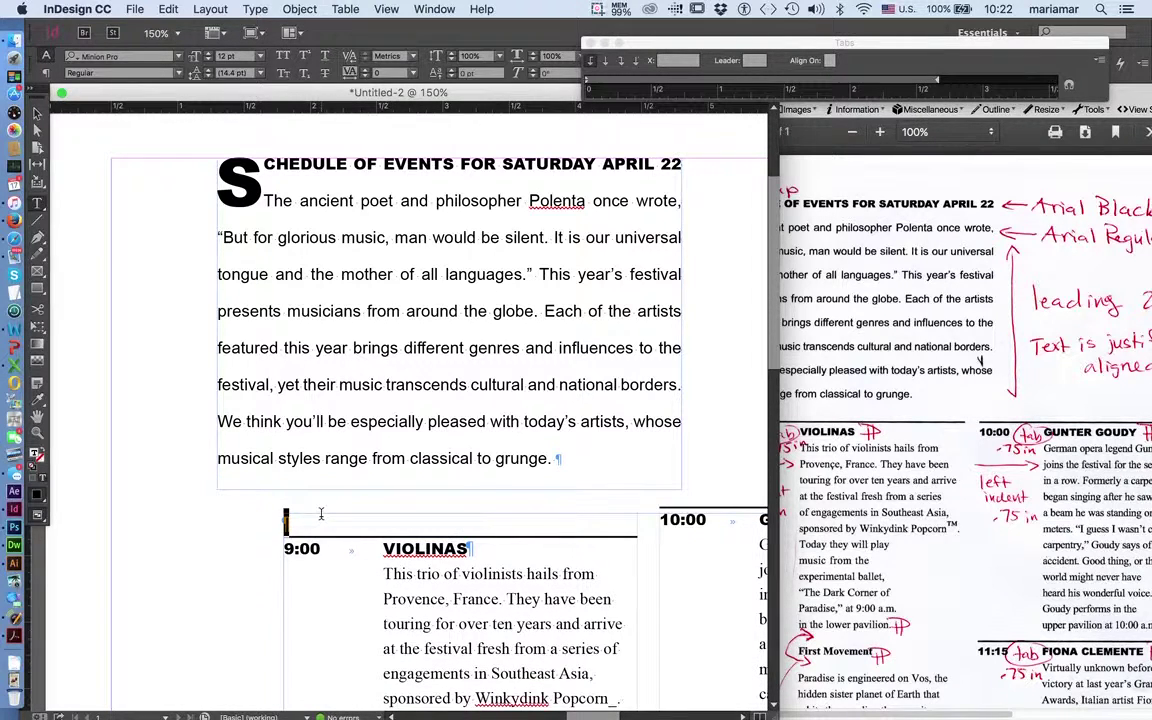
{"action": "key", "text": "BackSpace"}
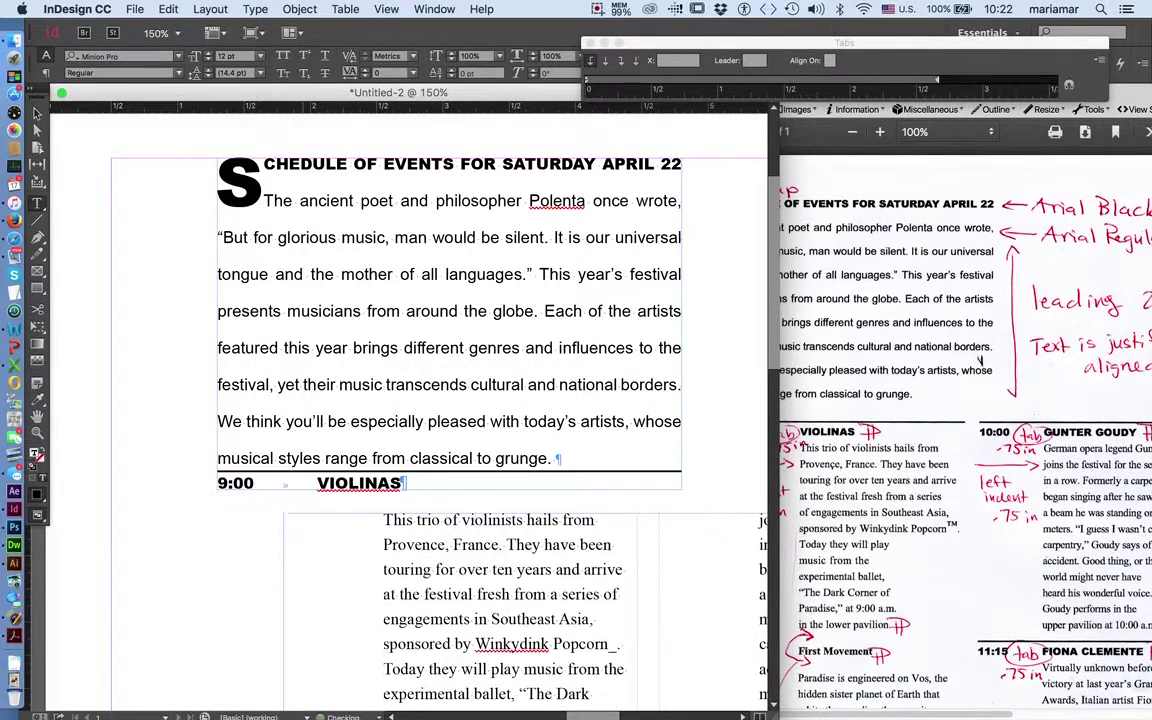
{"action": "key", "text": "super+z"}
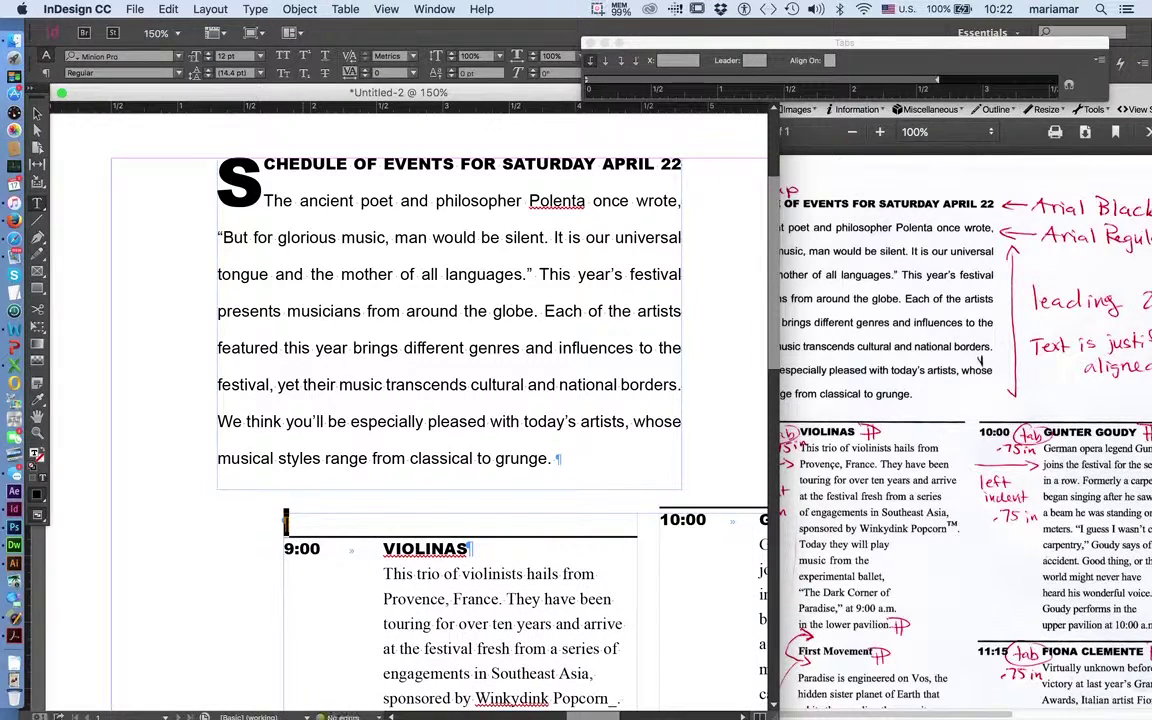
{"action": "key", "text": "BackSpace"}
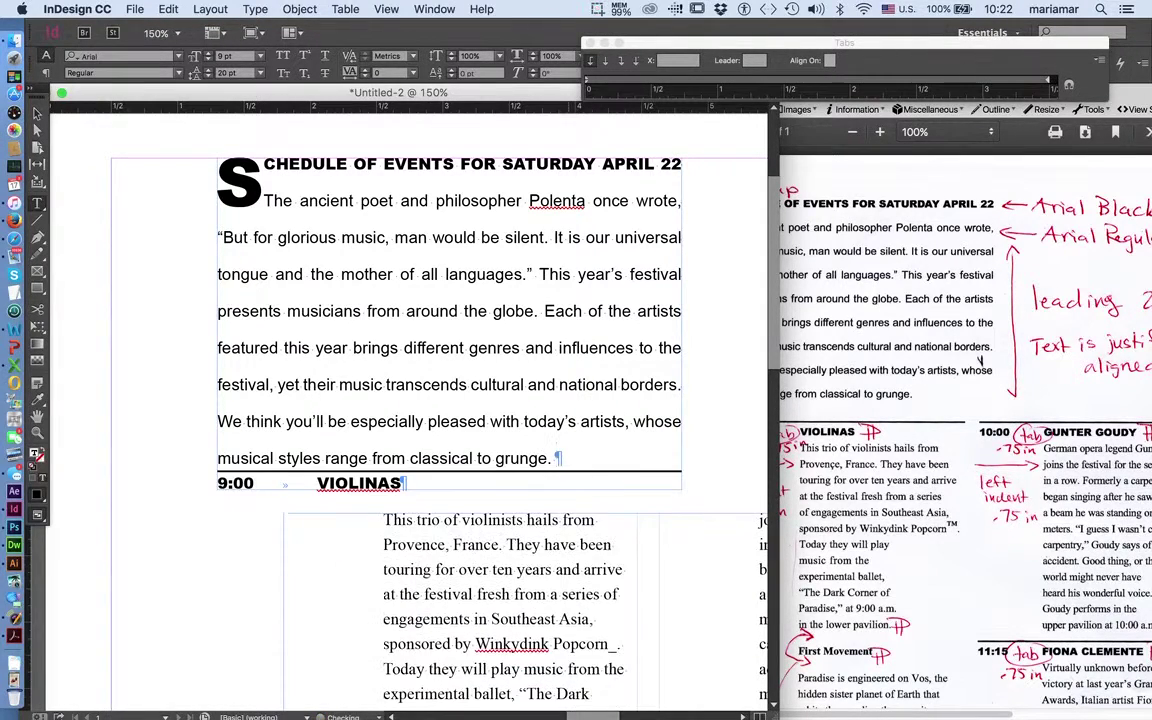
{"action": "key", "text": "super+z"}
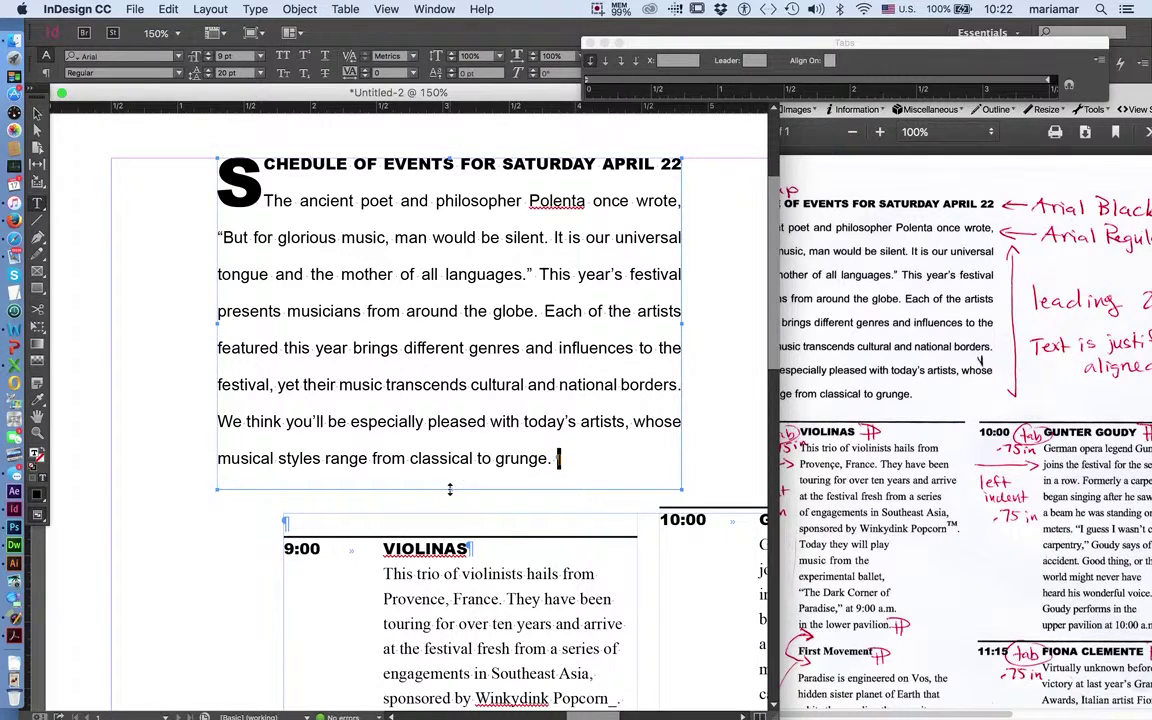
{"action": "left_click_drag", "start_coordinate": [449, 489], "coordinate": [449, 497]}
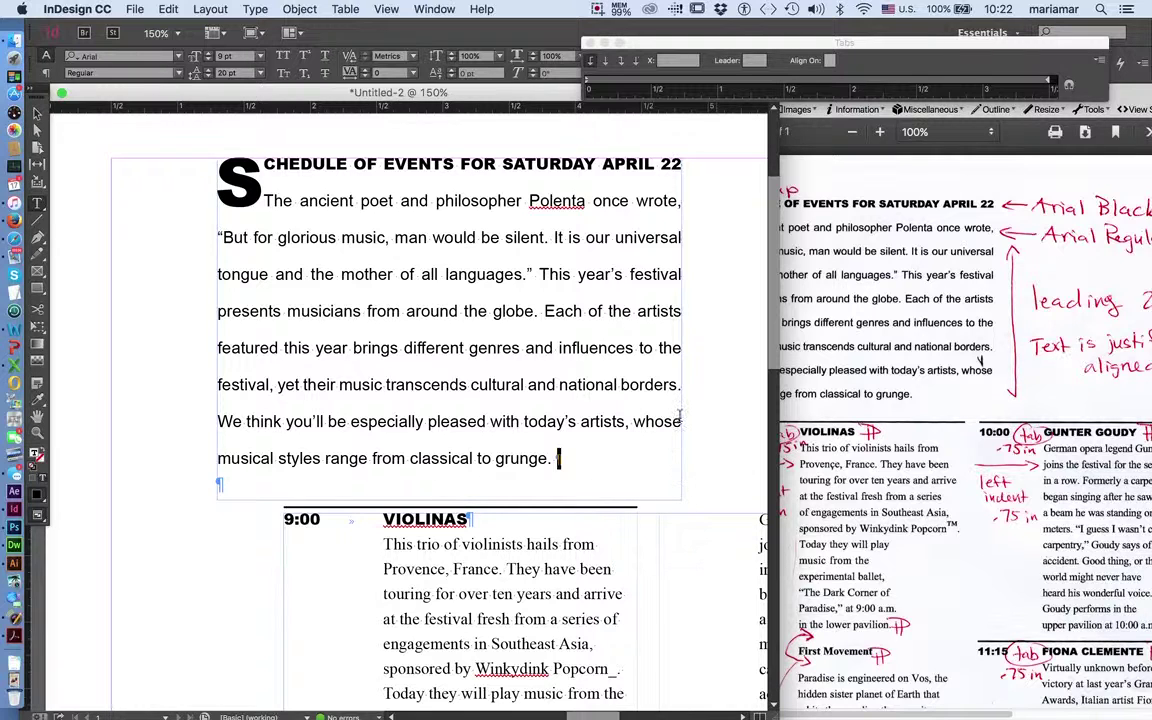
{"action": "key", "text": "super+z"}
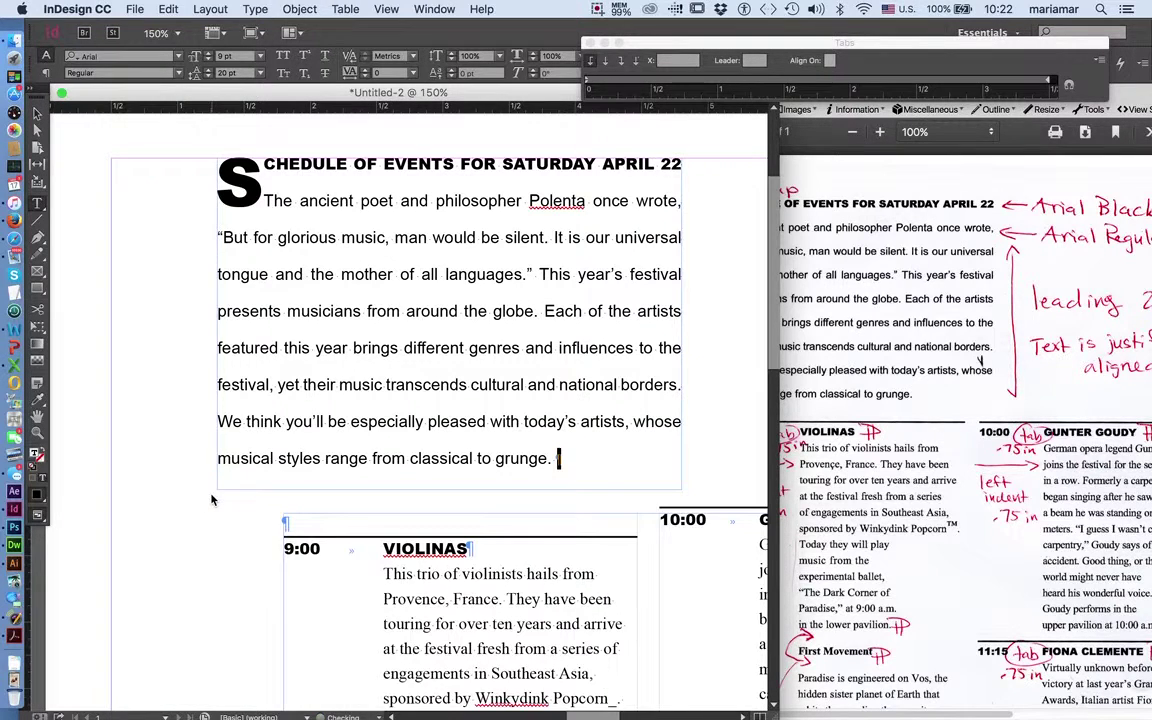
- Give the empty paragraph above 9:00 a 9 pt font size
{"action": "left_click", "coordinate": [297, 525]}
{"action": "left_click", "coordinate": [195, 62]}
{"action": "type", "text": "9"}
{"action": "key", "text": "Return"}
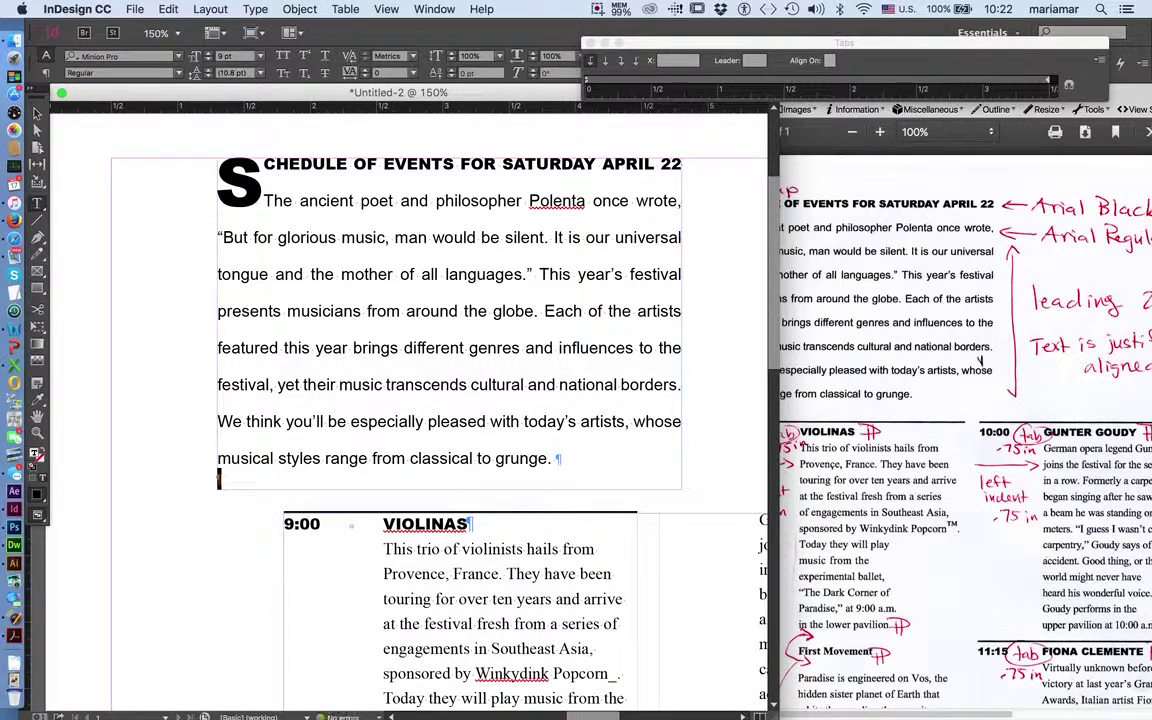
- Deselect the text and fit the whole page in the window
{"action": "left_click", "coordinate": [203, 557]}
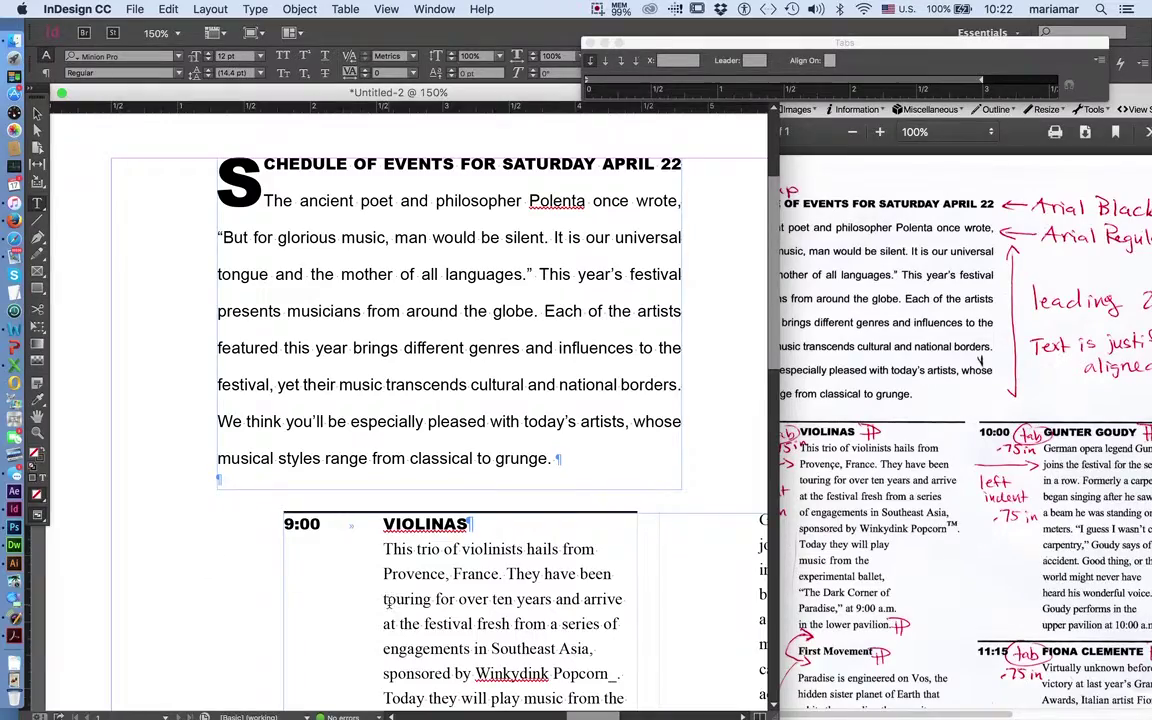
{"action": "scroll", "coordinate": [389, 600], "scroll_direction": "down", "scroll_amount": 5}
{"action": "scroll", "coordinate": [389, 600], "scroll_direction": "right", "scroll_amount": 5}
{"action": "scroll", "coordinate": [389, 600], "scroll_direction": "down", "scroll_amount": 5}
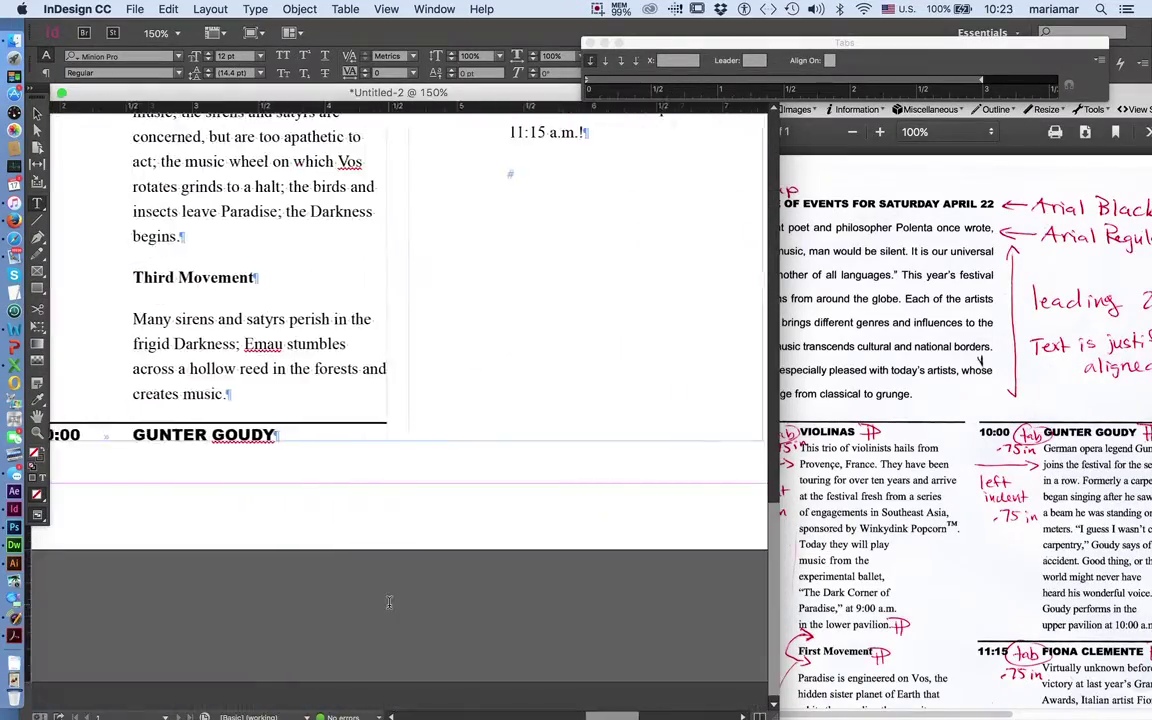
{"action": "scroll", "coordinate": [389, 600], "scroll_direction": "up", "scroll_amount": 10}
{"action": "key", "text": "super+0"}
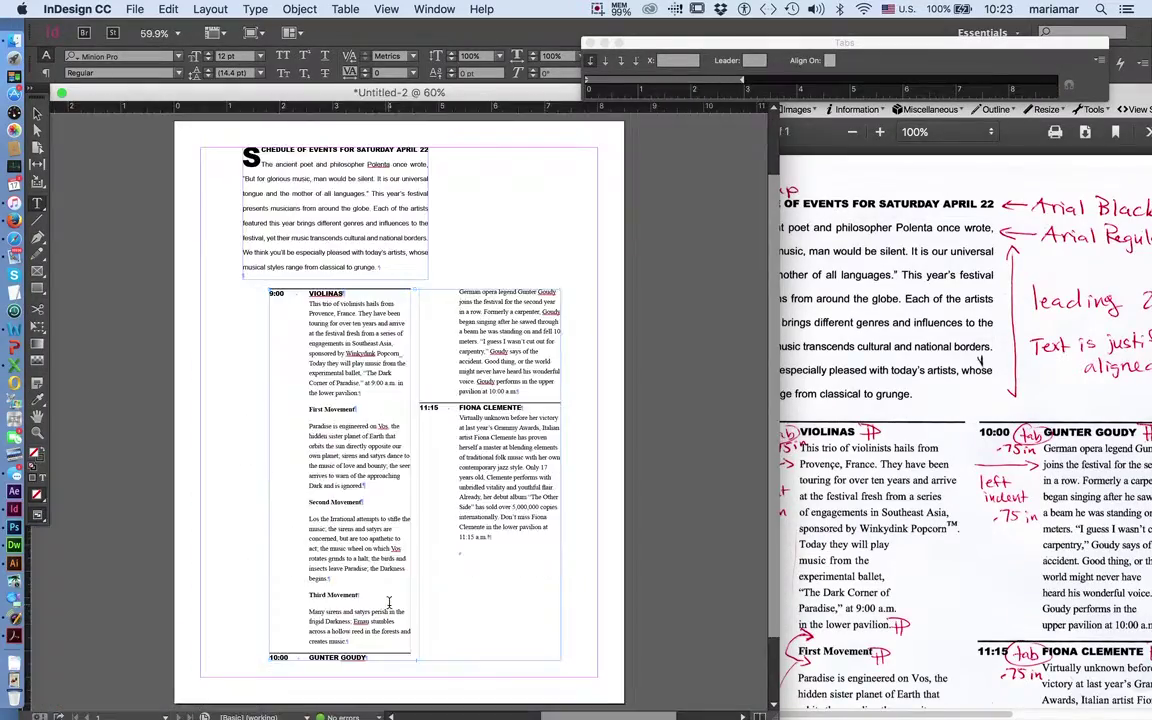
- Save the layout to the Desktop as Text Formatting example.indd
{"action": "key", "text": "super+s"}
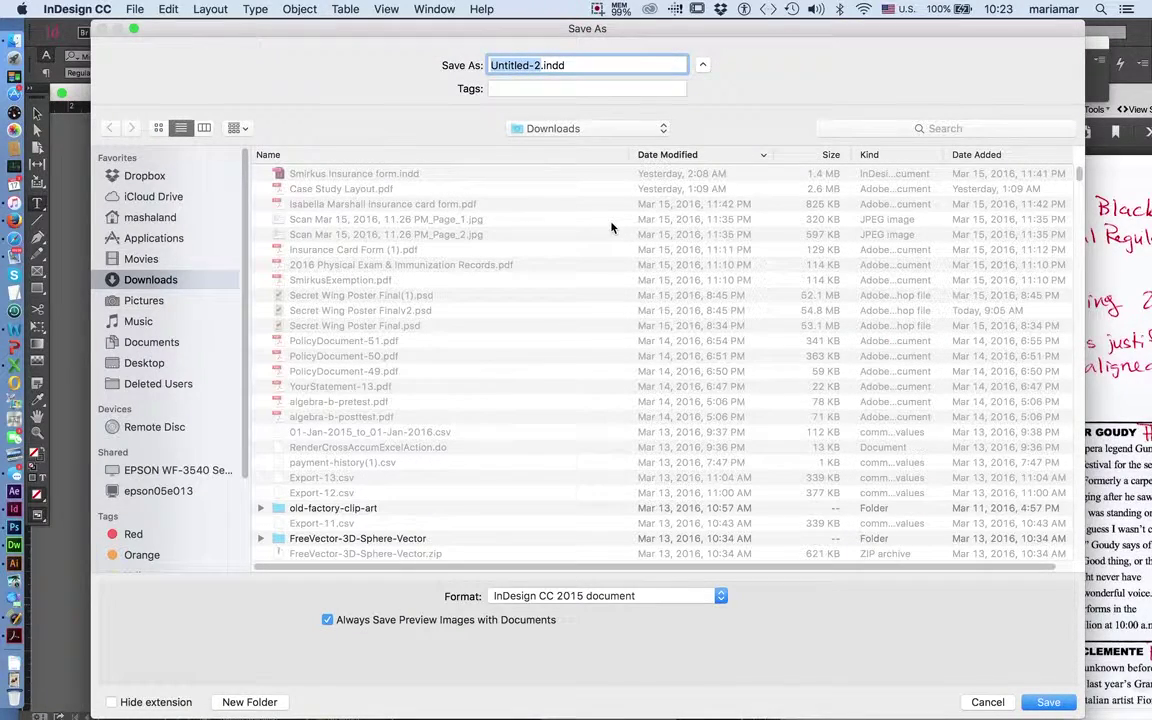
{"action": "type", "text": "Text for"}
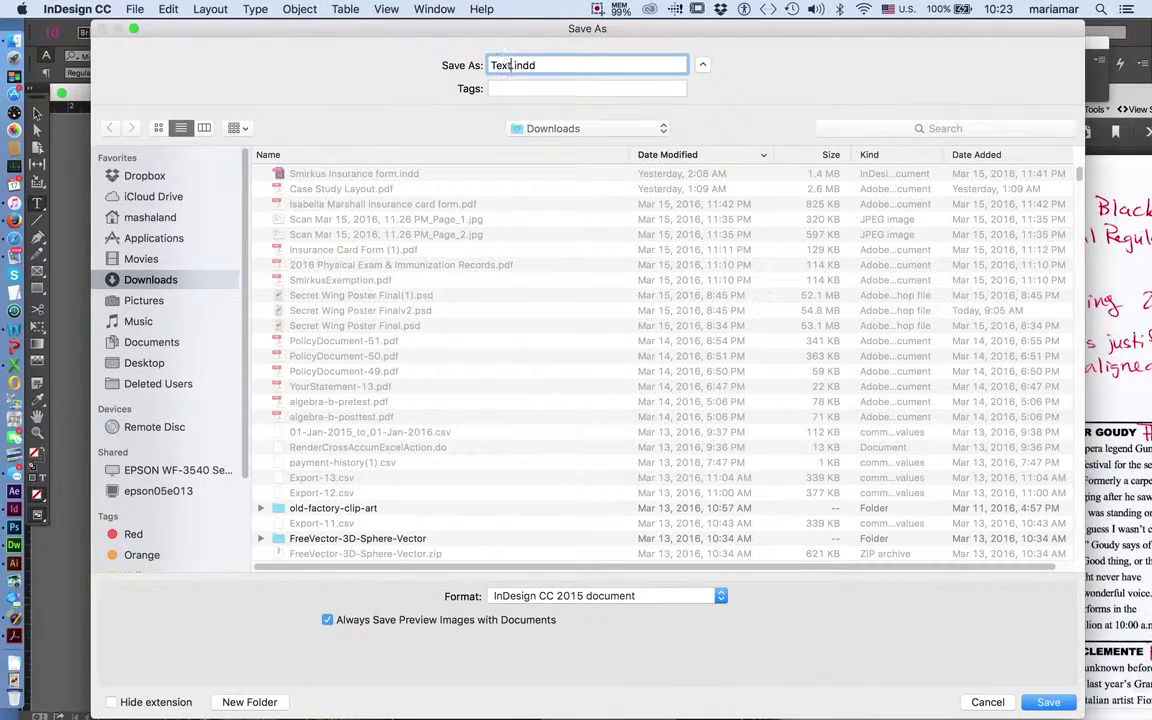
{"action": "type", "text": "matting"}
{"action": "key", "text": "BackSpace"}
{"action": "key", "text": "BackSpace"}
{"action": "key", "text": "BackSpace"}
{"action": "key", "text": "BackSpace"}
{"action": "key", "text": "BackSpace"}
{"action": "key", "text": "BackSpace"}
{"action": "key", "text": "BackSpace"}
{"action": "key", "text": "BackSpace"}
{"action": "key", "text": "BackSpace"}
{"action": "key", "text": "BackSpace"}
{"action": "key", "text": "BackSpace"}
{"action": "type", "text": "Formatting example"}
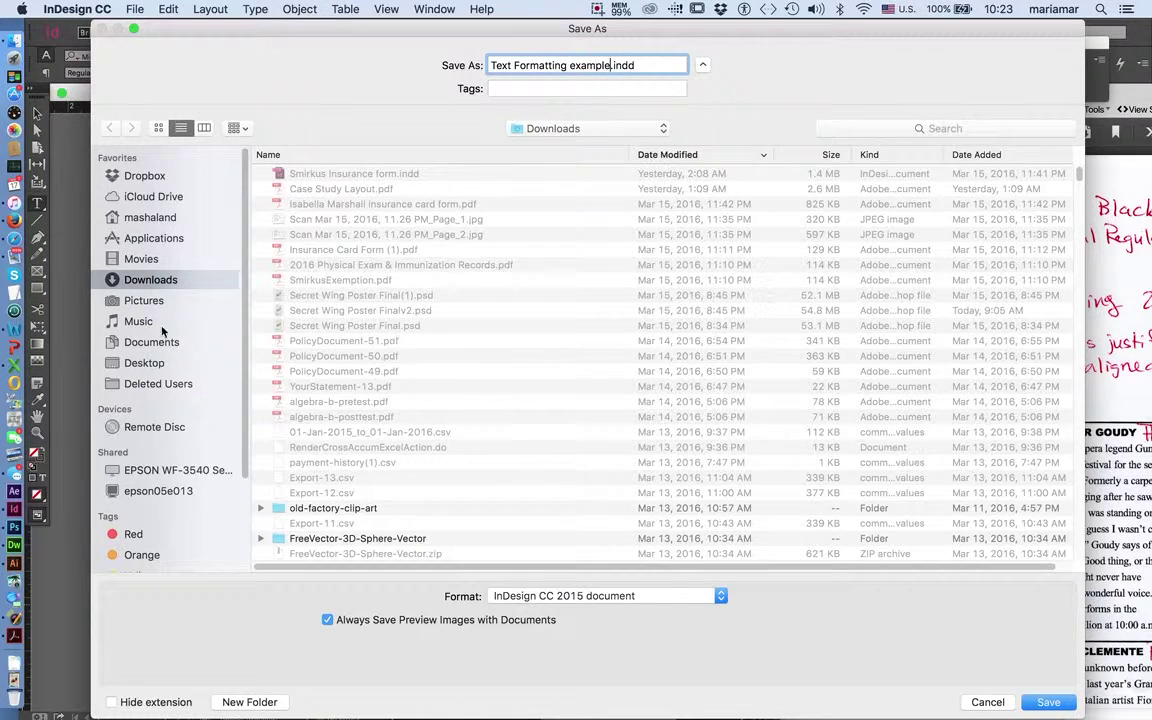
{"action": "left_click", "coordinate": [145, 364]}
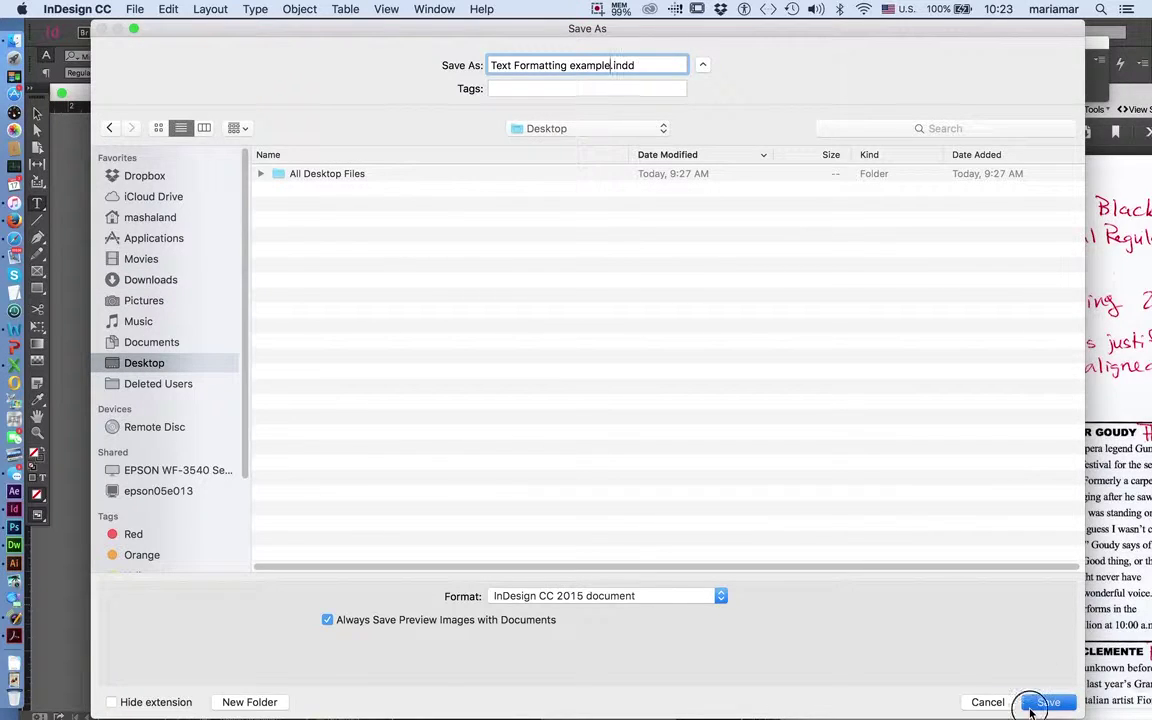
{"action": "left_click", "coordinate": [1045, 700]}
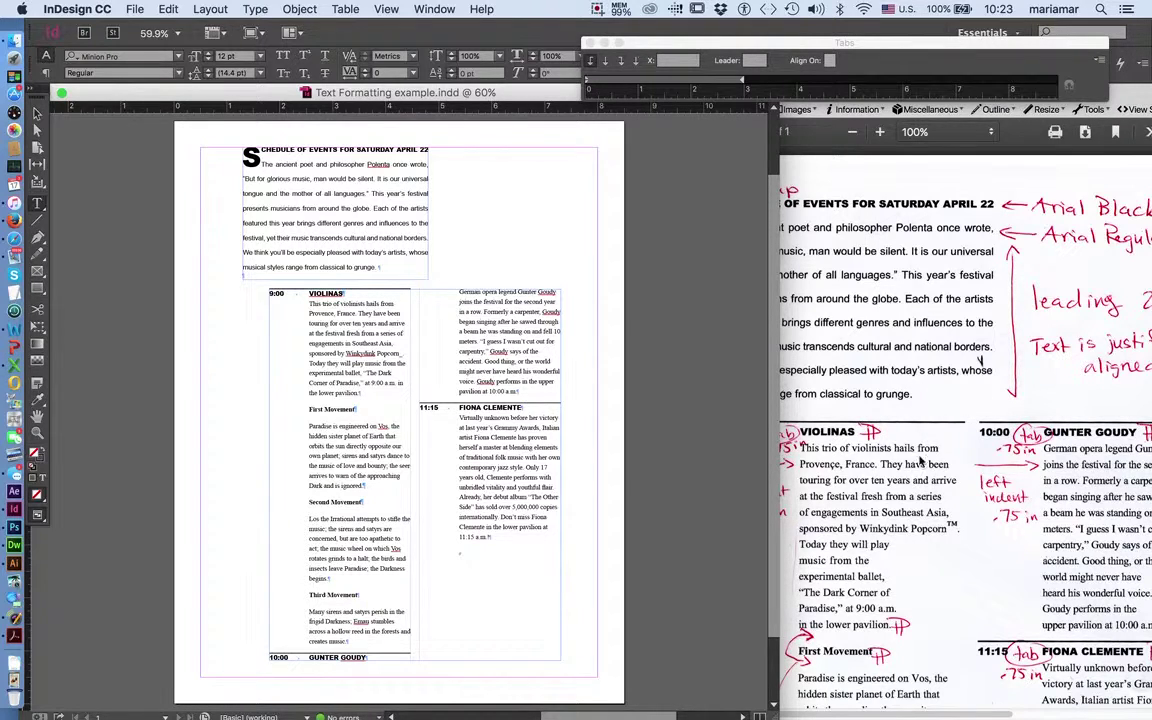
{"action": "left_click", "coordinate": [468, 444]}
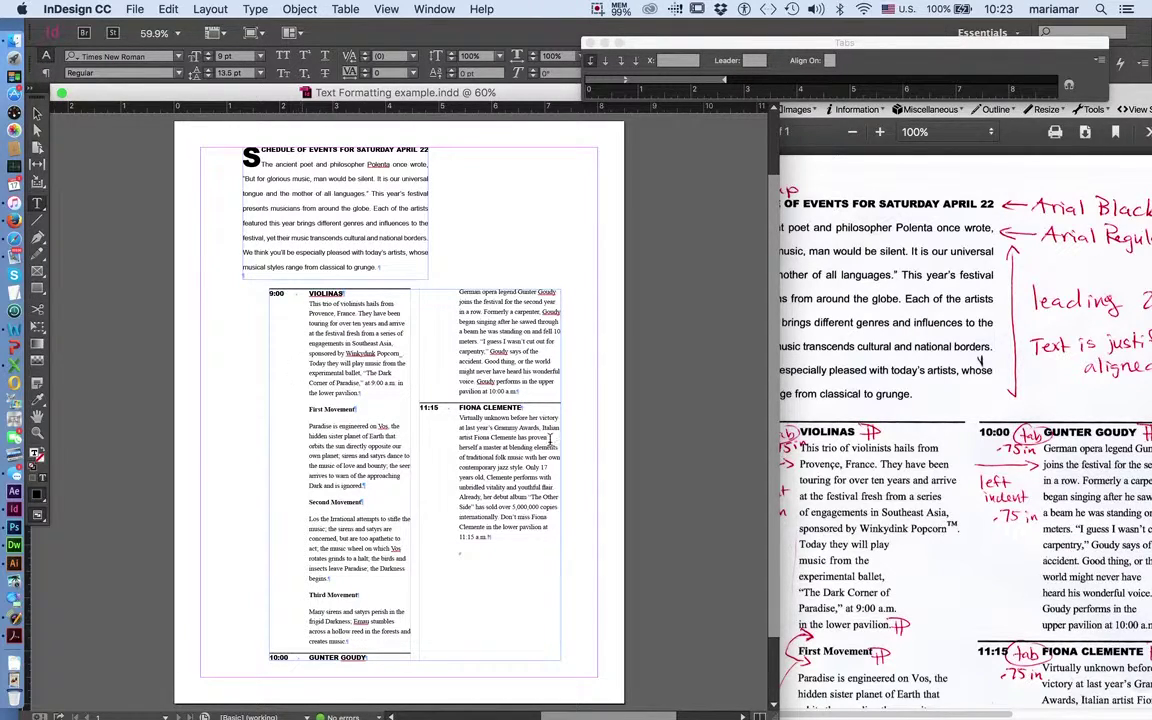
{"action": "scroll", "coordinate": [895, 598], "scroll_direction": "down", "scroll_amount": 3}
- Bring Firefox forward and switch to the tab holding the finished festival schedule example PDF
{"action": "left_click", "coordinate": [895, 598]}
{"action": "scroll", "coordinate": [895, 598], "scroll_direction": "left", "scroll_amount": 2}
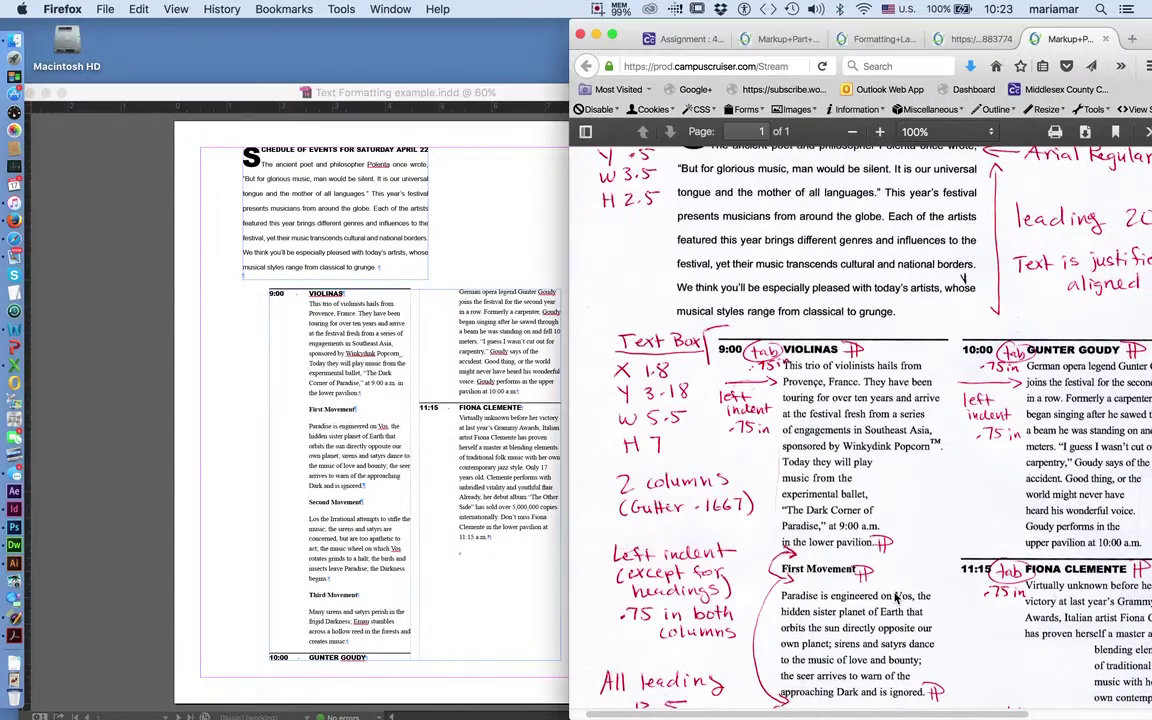
{"action": "scroll", "coordinate": [895, 598], "scroll_direction": "up", "scroll_amount": 3}
{"action": "scroll", "coordinate": [895, 598], "scroll_direction": "down", "scroll_amount": 7}
{"action": "scroll", "coordinate": [895, 598], "scroll_direction": "right", "scroll_amount": 2}
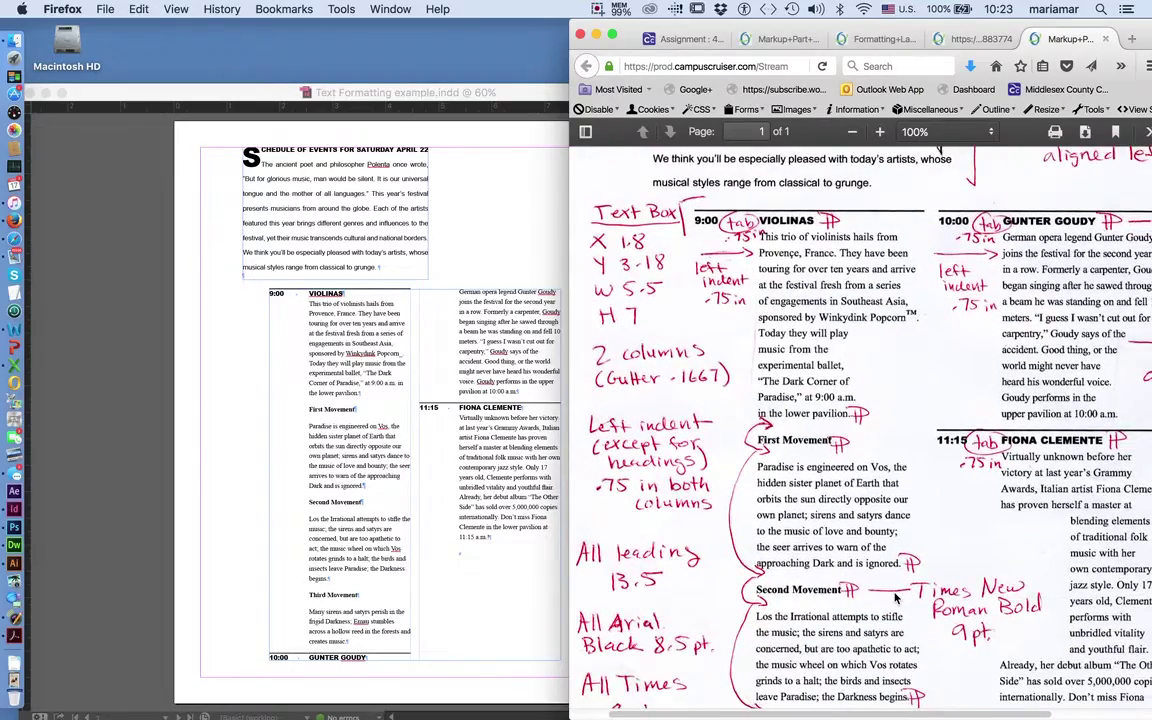
{"action": "scroll", "coordinate": [895, 598], "scroll_direction": "up", "scroll_amount": 6}
{"action": "scroll", "coordinate": [895, 598], "scroll_direction": "left", "scroll_amount": 1}
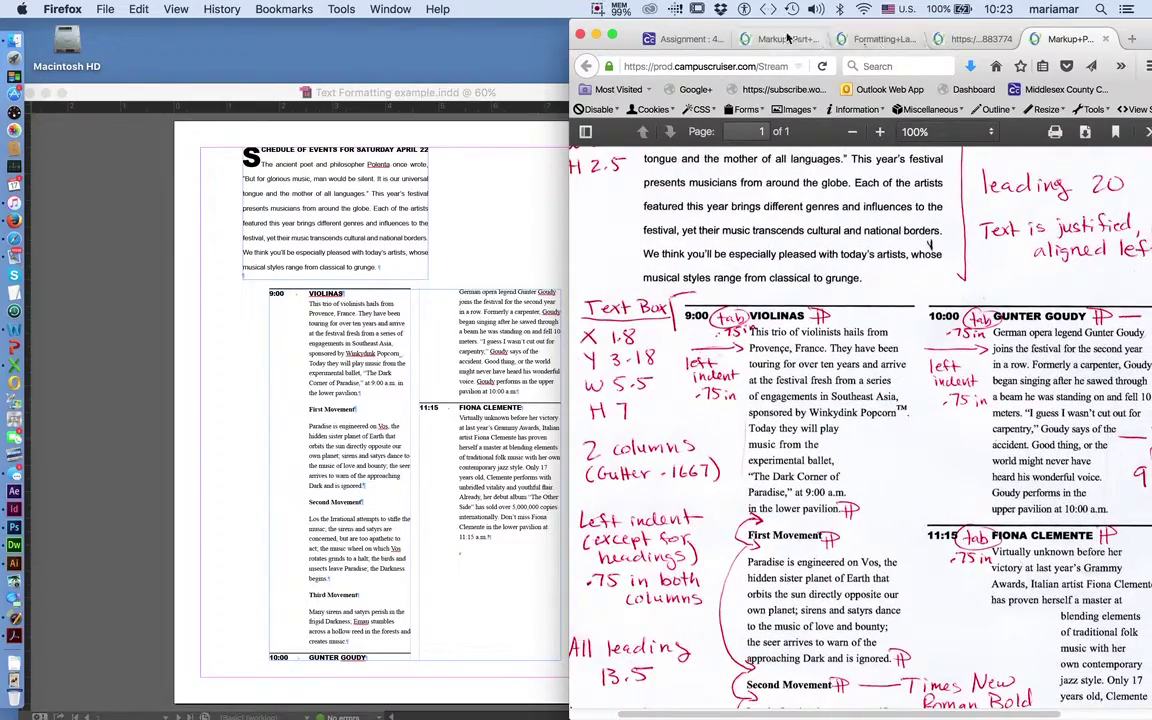
{"action": "left_click", "coordinate": [745, 39]}
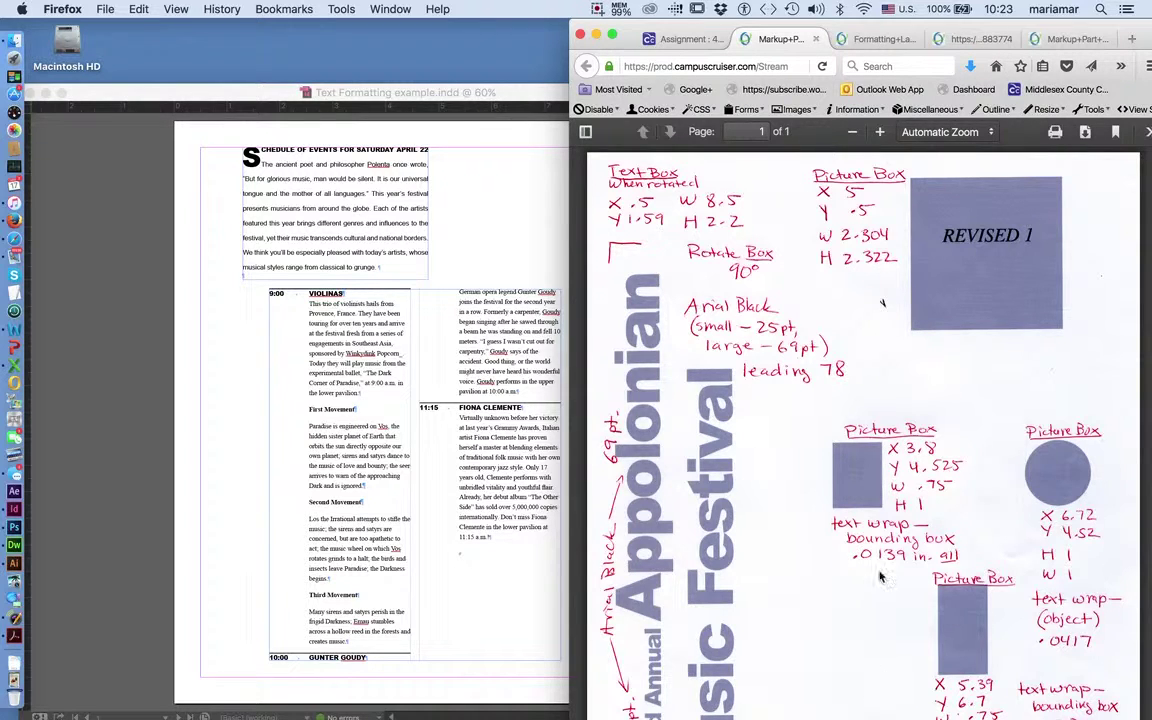
{"action": "left_click", "coordinate": [486, 578]}
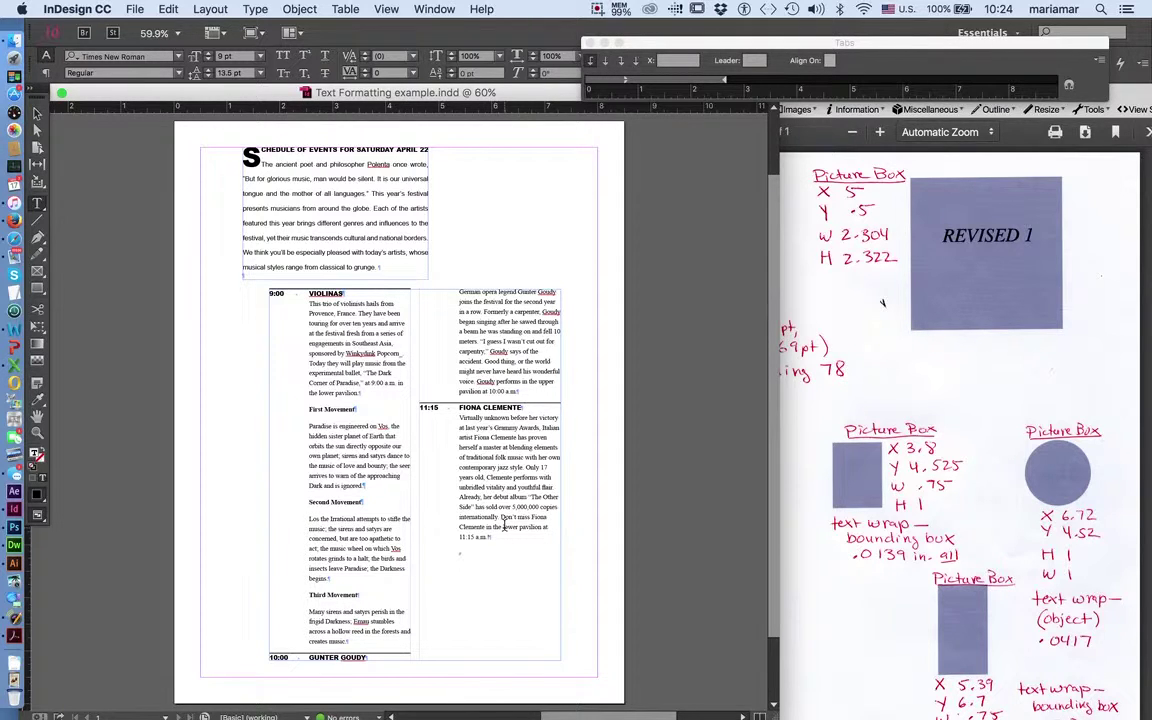
{"action": "left_click", "coordinate": [983, 383]}
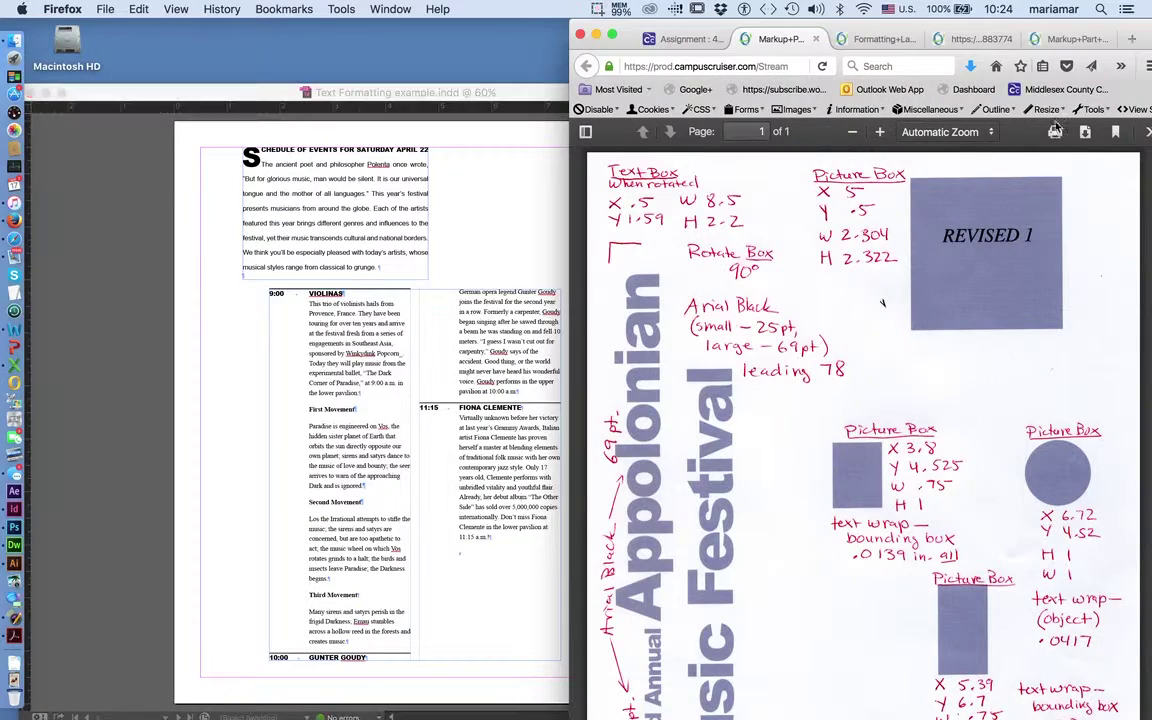
- View the finished schedule example PDF at actual size, then return to the InDesign document
{"action": "left_click", "coordinate": [882, 40]}
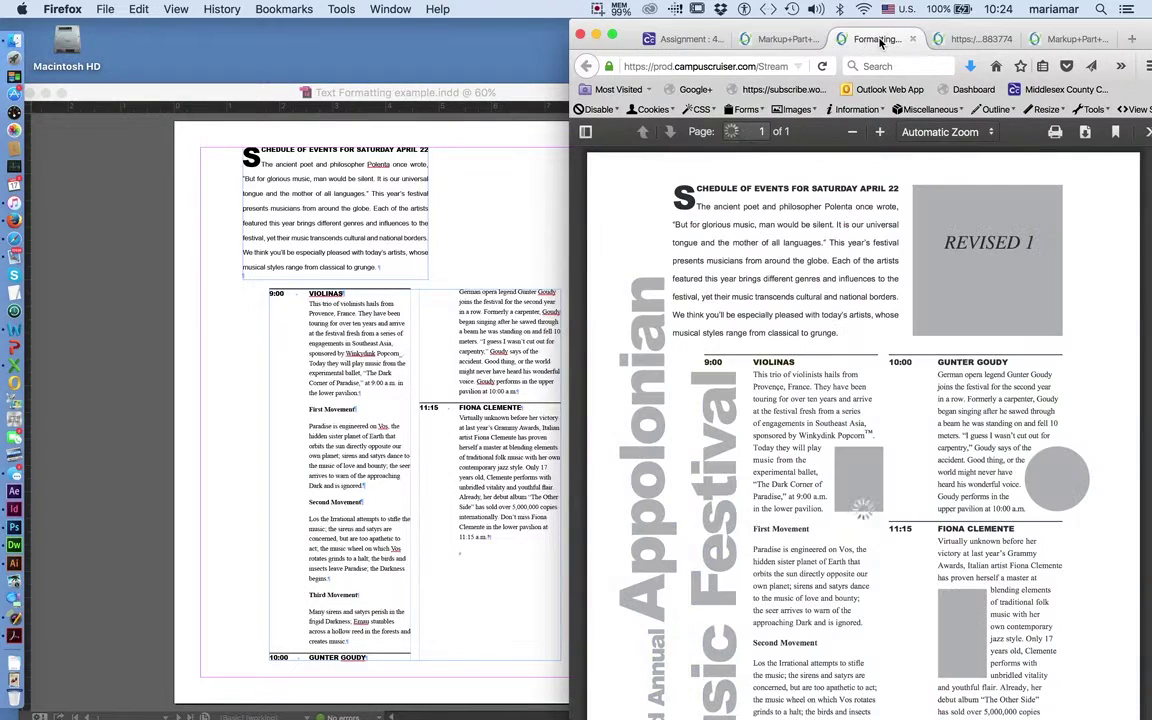
{"action": "key", "text": "super+plus"}
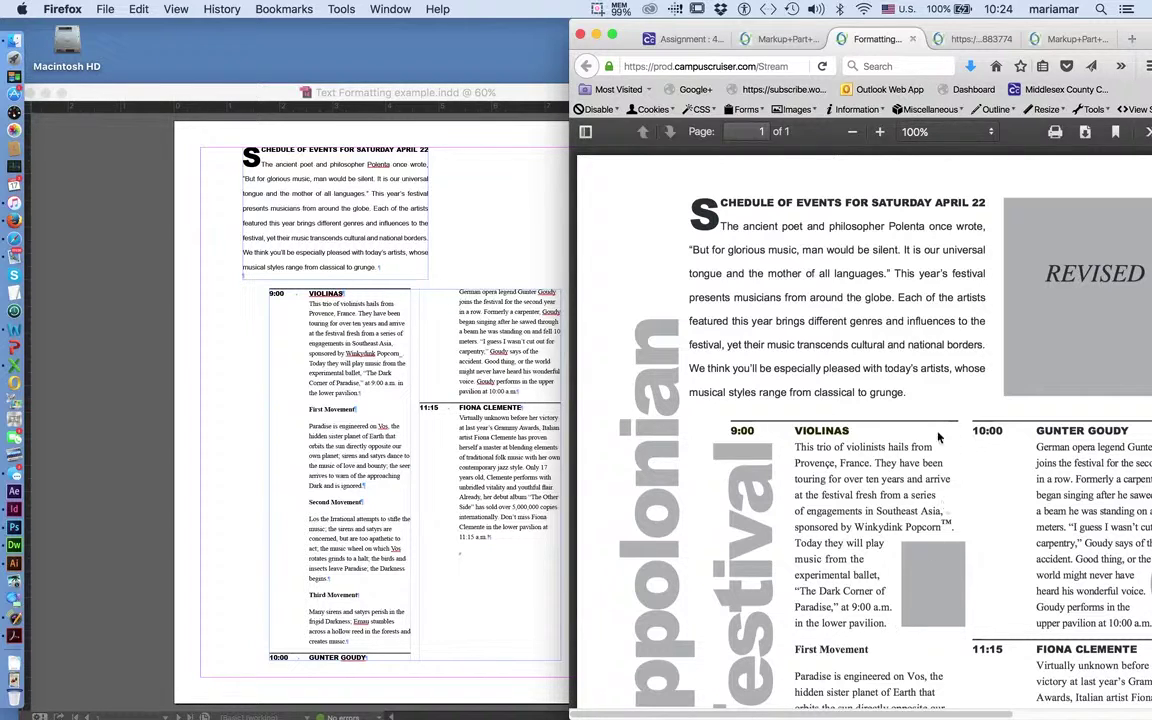
{"action": "left_click", "coordinate": [498, 612]}
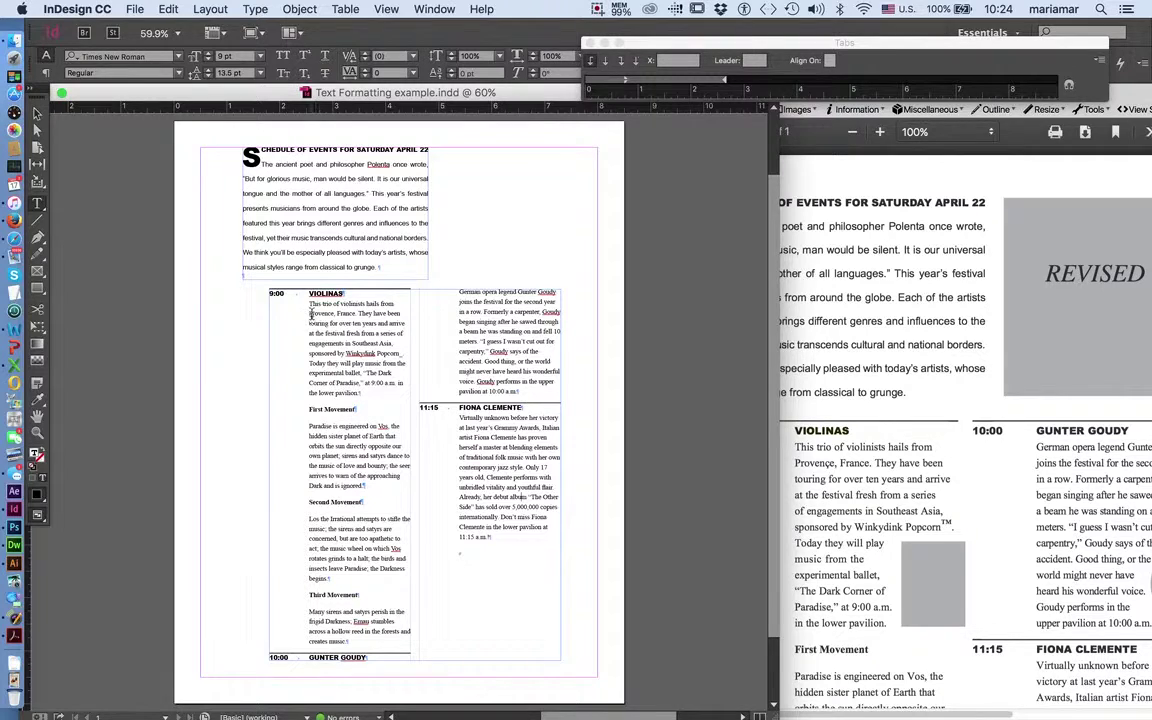
- Apply the Adobe Paragraph Composer to the whole threaded schedule story
{"action": "left_click", "coordinate": [306, 300]}
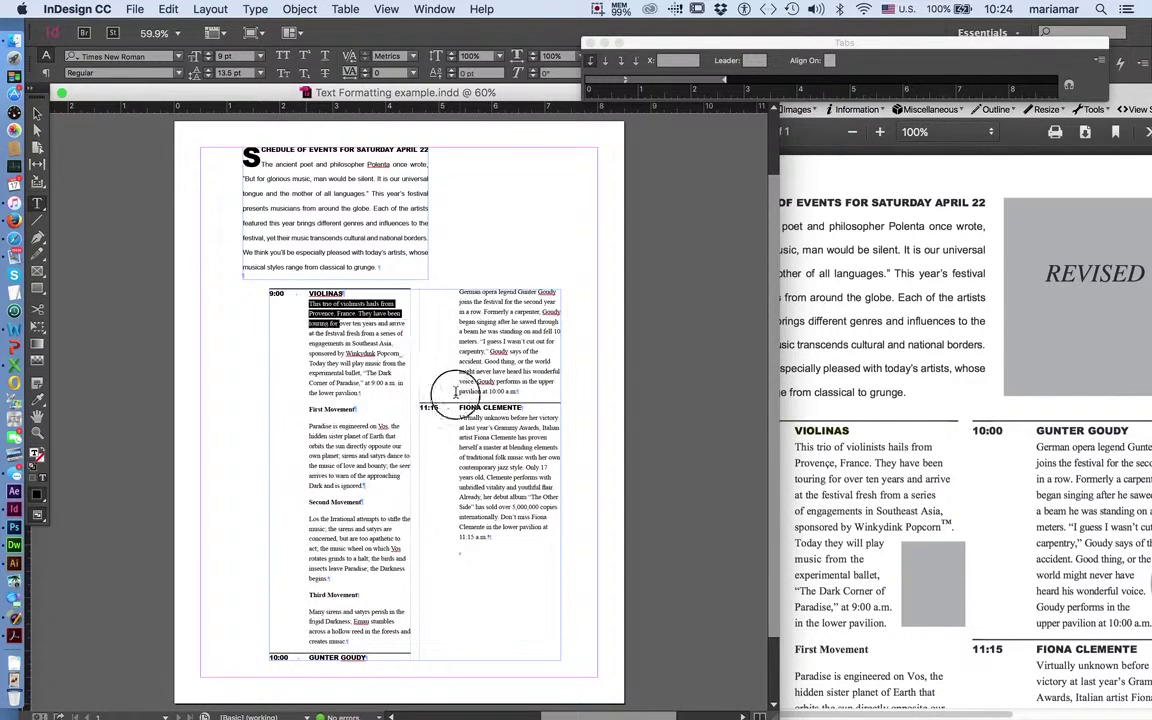
{"action": "left_click_drag", "start_coordinate": [458, 395], "coordinate": [535, 545]}
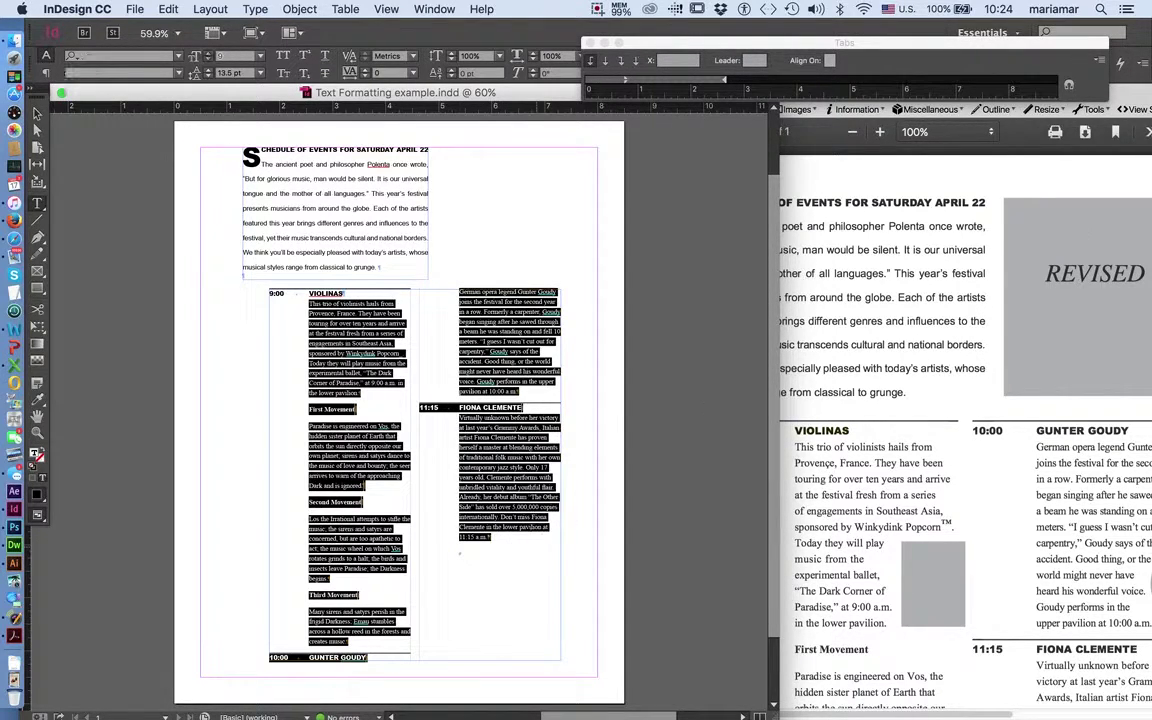
{"action": "left_click_drag", "start_coordinate": [920, 43], "coordinate": [1055, 239]}
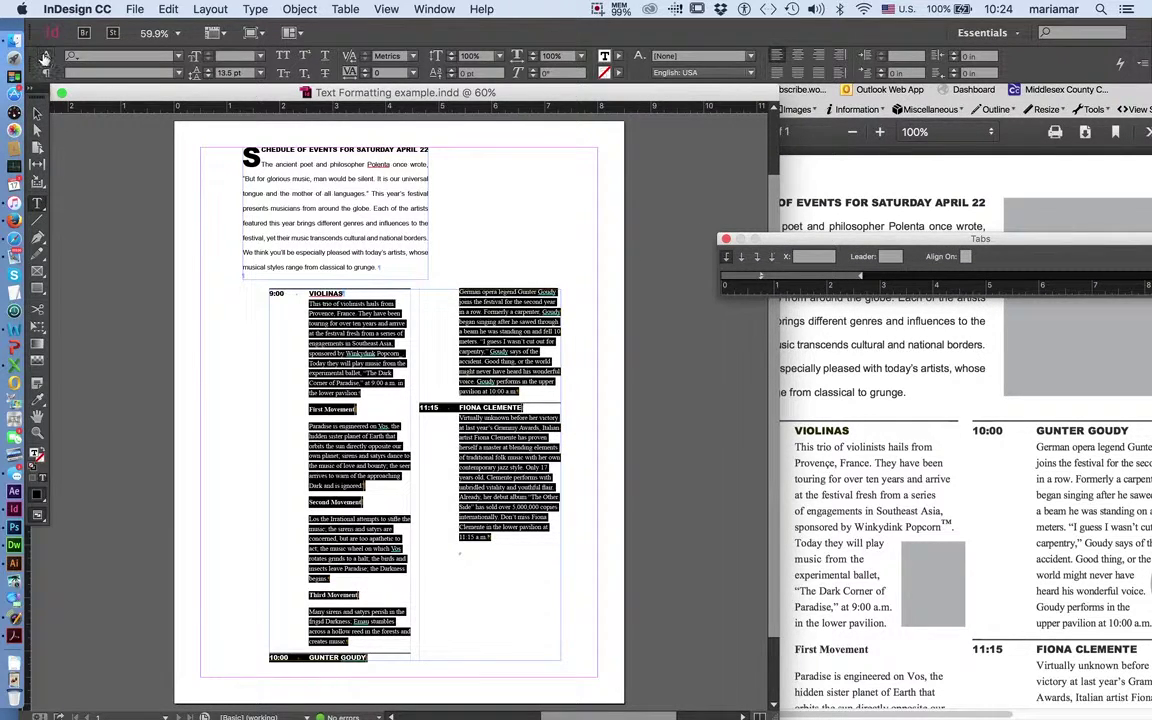
{"action": "left_click", "coordinate": [1147, 66]}
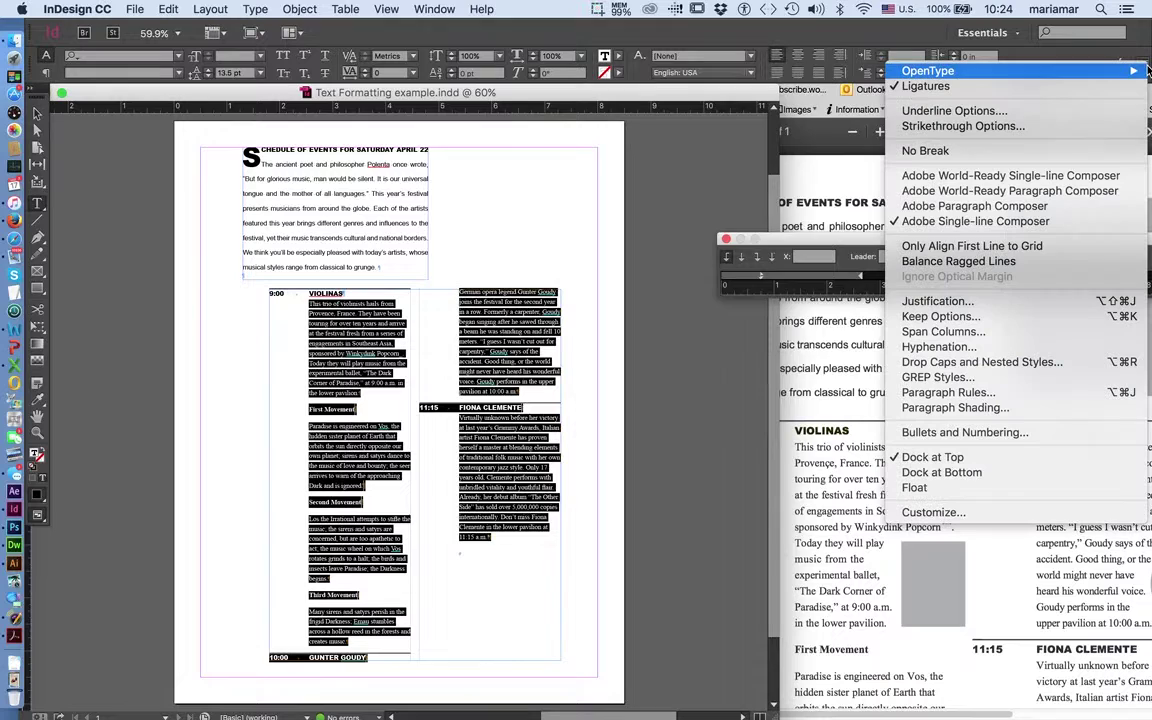
{"action": "left_click", "coordinate": [1012, 207]}
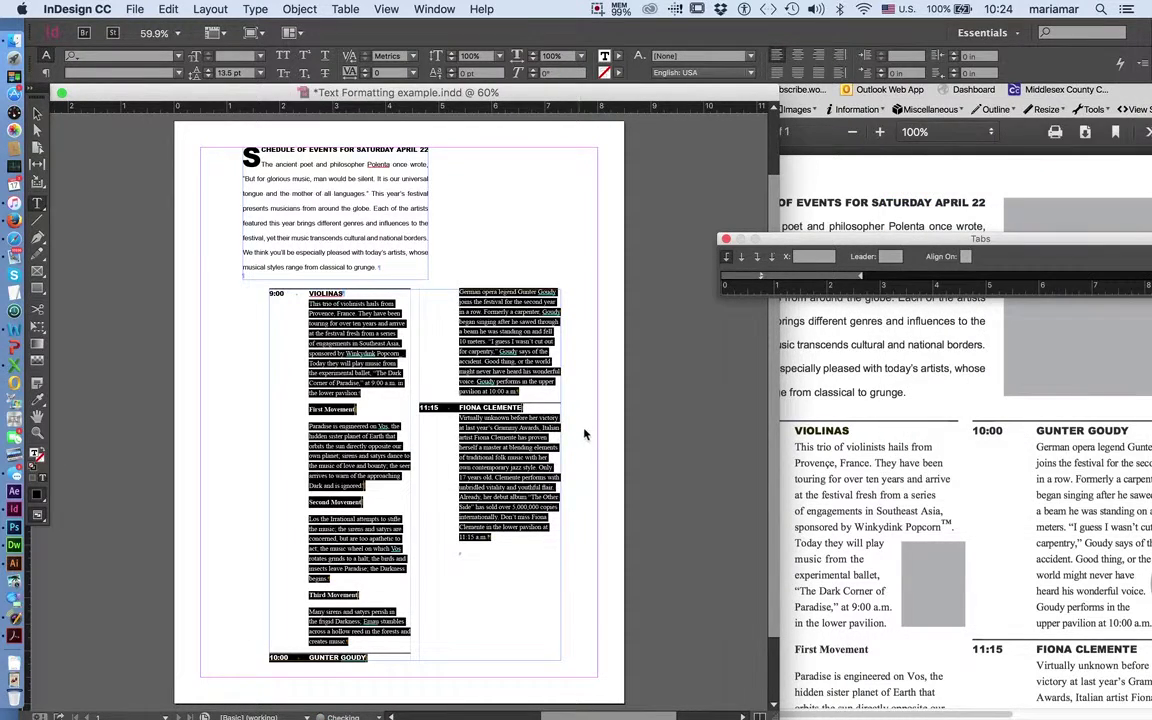
{"action": "left_click", "coordinate": [586, 440]}
- Nudge the tracking of the line ending 'at 9:00 a.m. in' to match the example's line breaks
{"action": "key", "text": "super+equal"}
{"action": "key", "text": "super+equal"}
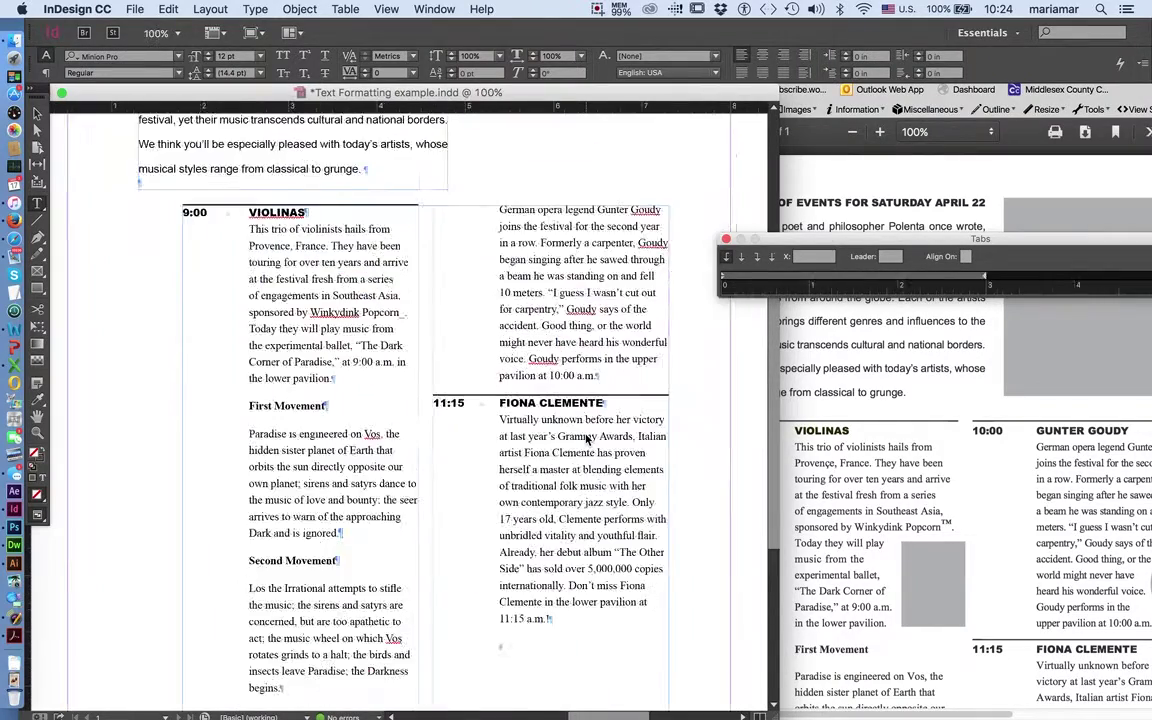
{"action": "scroll", "coordinate": [408, 347], "scroll_direction": "up", "scroll_amount": 1}
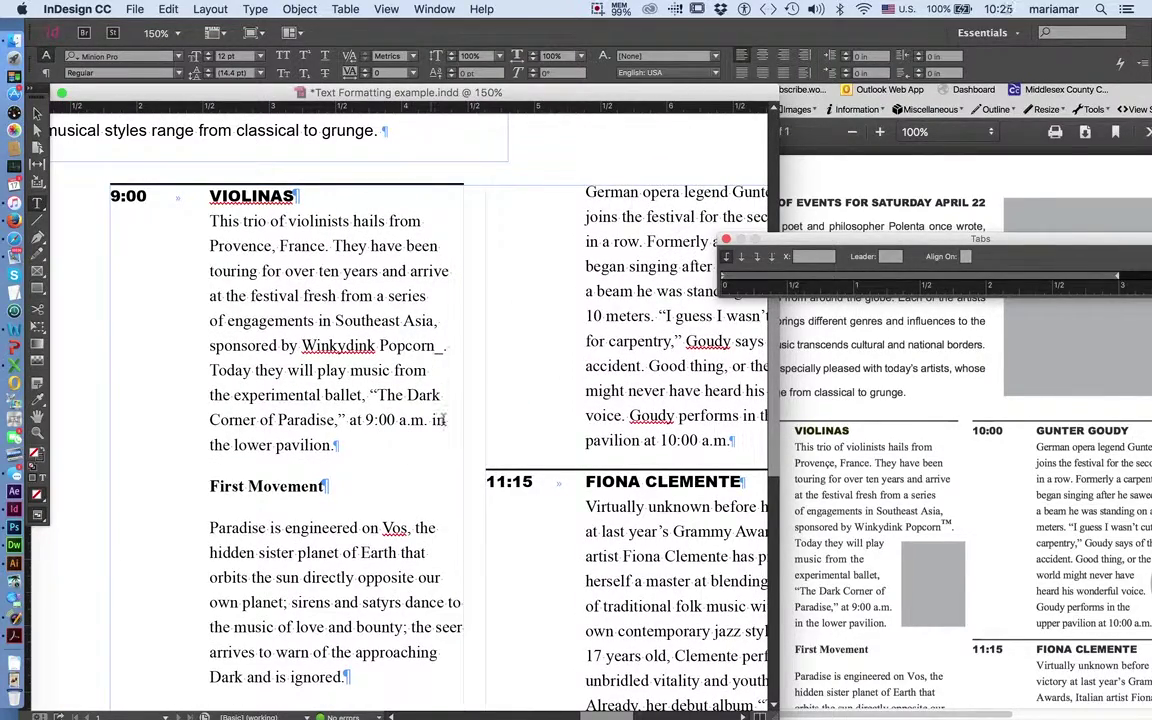
{"action": "left_click_drag", "start_coordinate": [442, 420], "coordinate": [199, 413]}
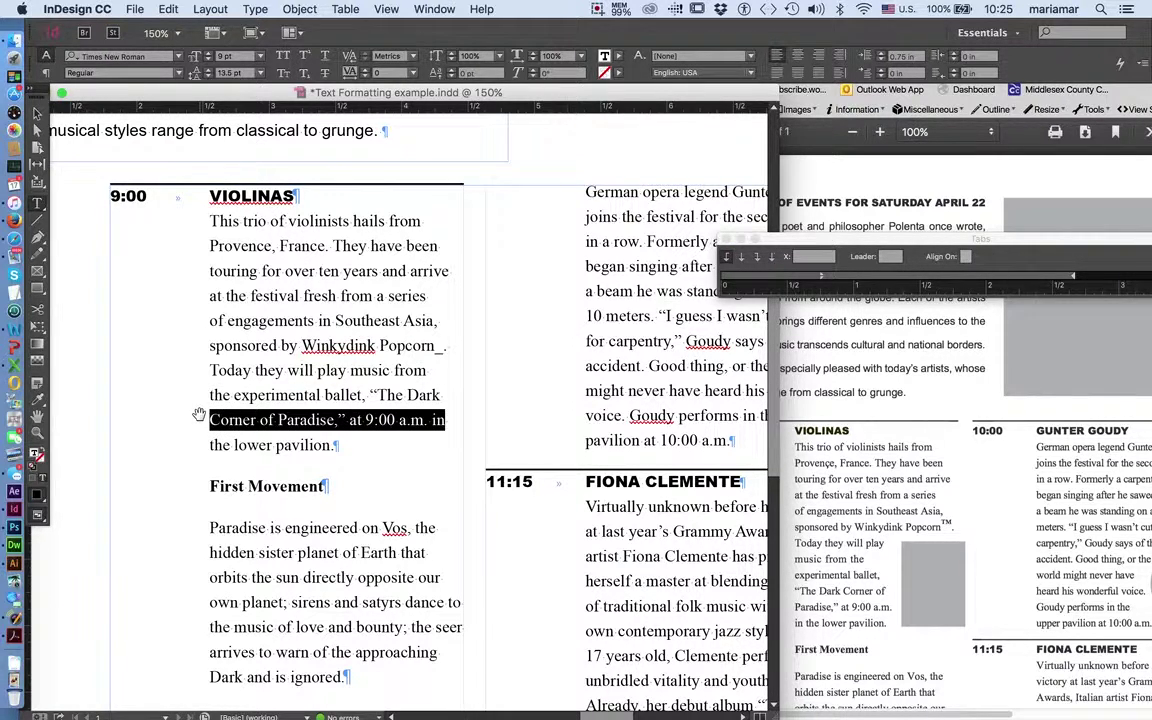
{"action": "key", "text": "alt+Right"}
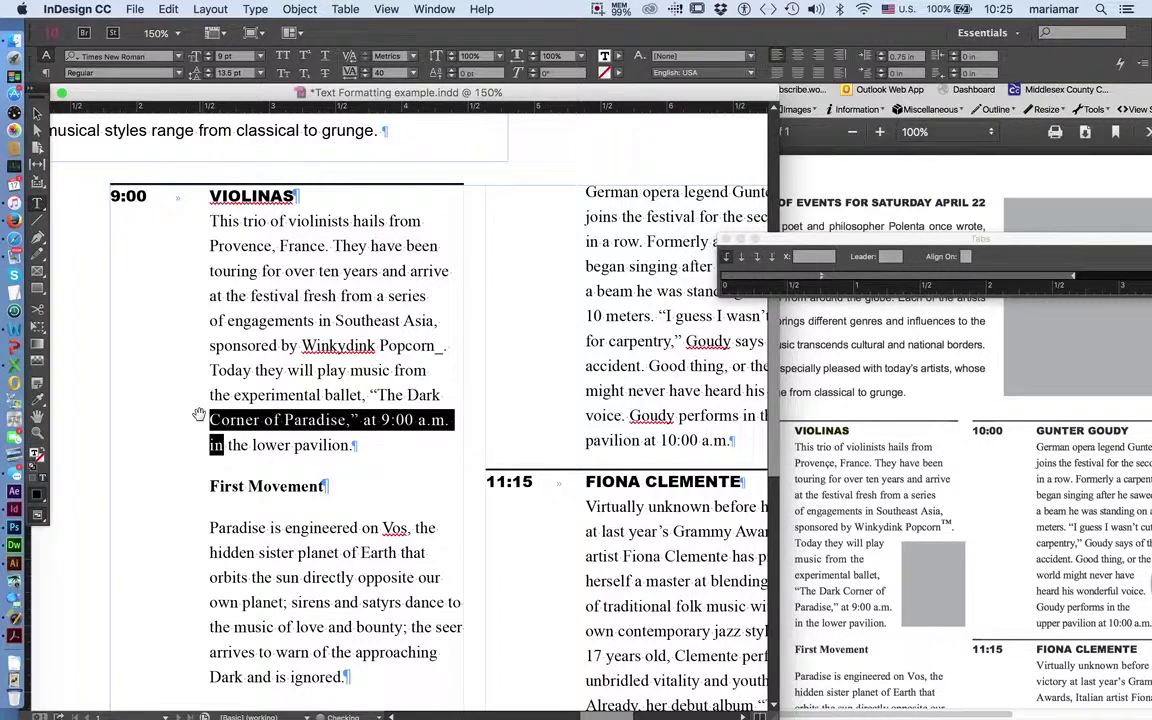
{"action": "key", "text": "alt+Right"}
{"action": "key", "text": "alt+Right"}
{"action": "key", "text": "alt+Right"}
{"action": "key", "text": "alt+Left"}
{"action": "key", "text": "alt+Left"}
{"action": "key", "text": "alt+Left"}
{"action": "key", "text": "alt+Left"}
{"action": "key", "text": "alt+Left"}
{"action": "key", "text": "alt+Left"}
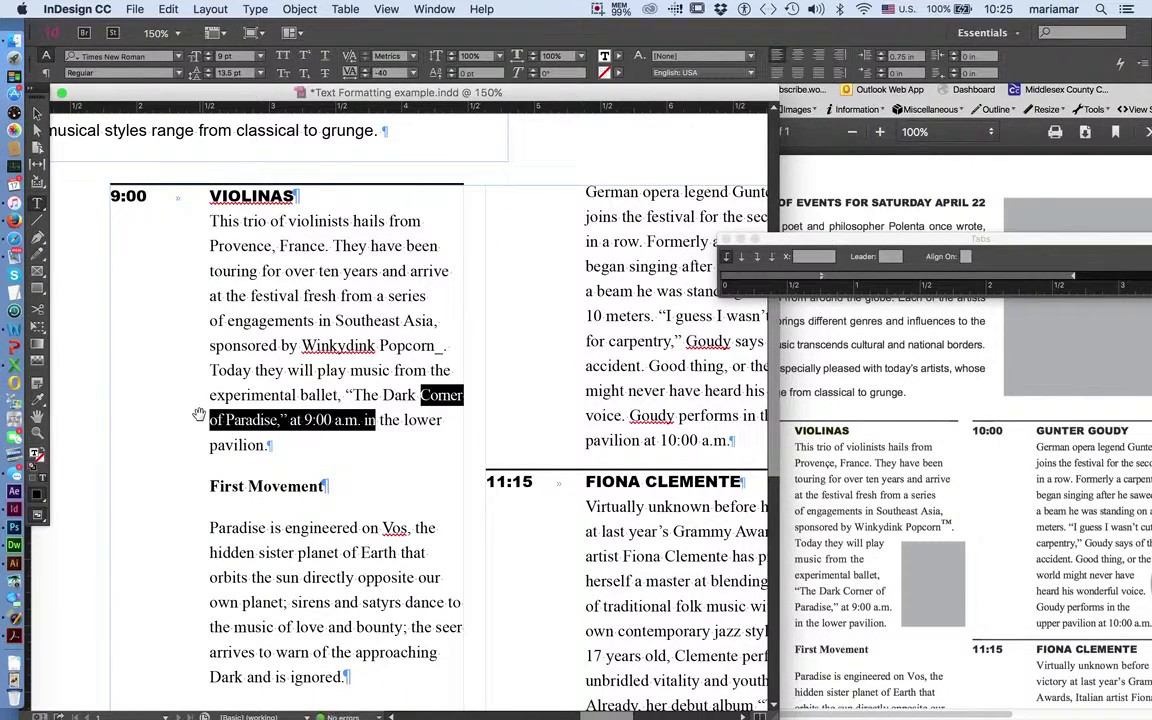
{"action": "key", "text": "alt+Right"}
{"action": "key", "text": "alt+Right"}
{"action": "key", "text": "alt+Right"}
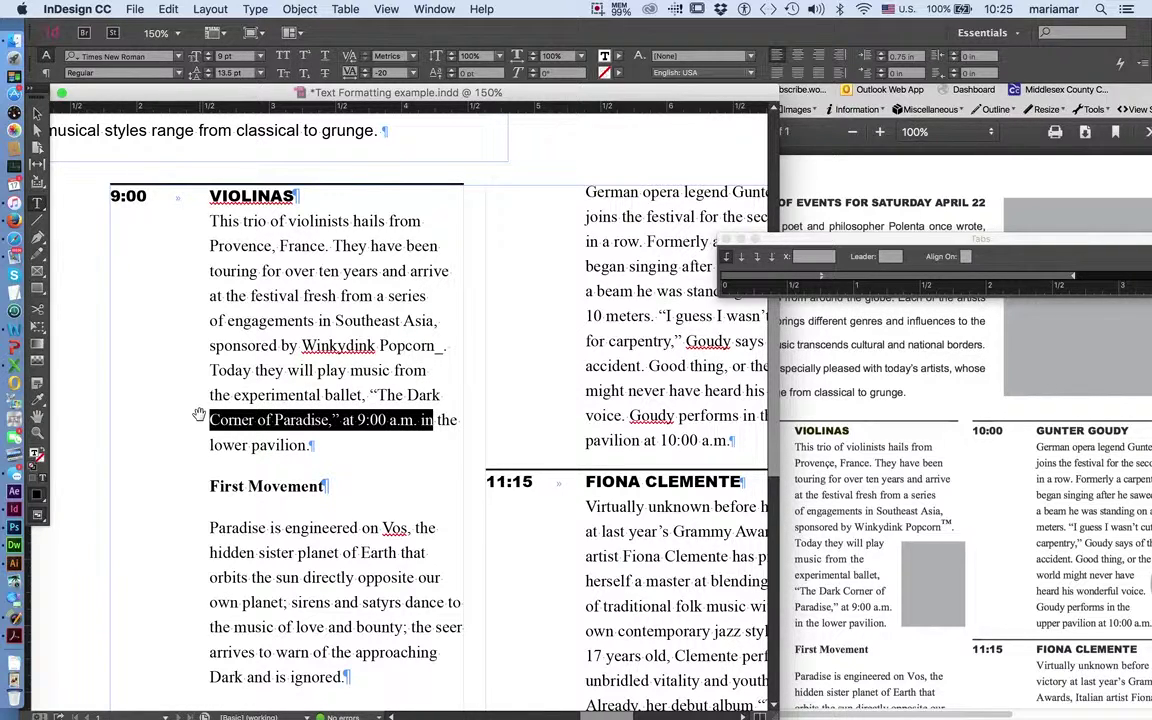
{"action": "key", "text": "alt+Left"}
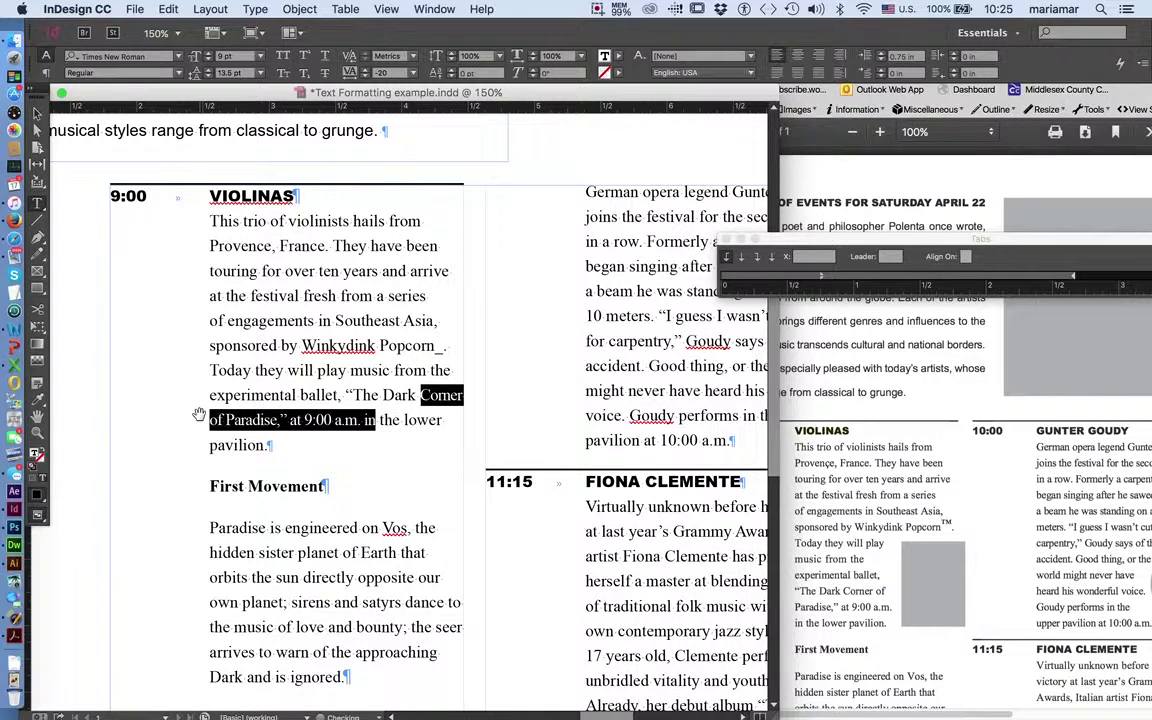
{"action": "key", "text": "alt+Right"}
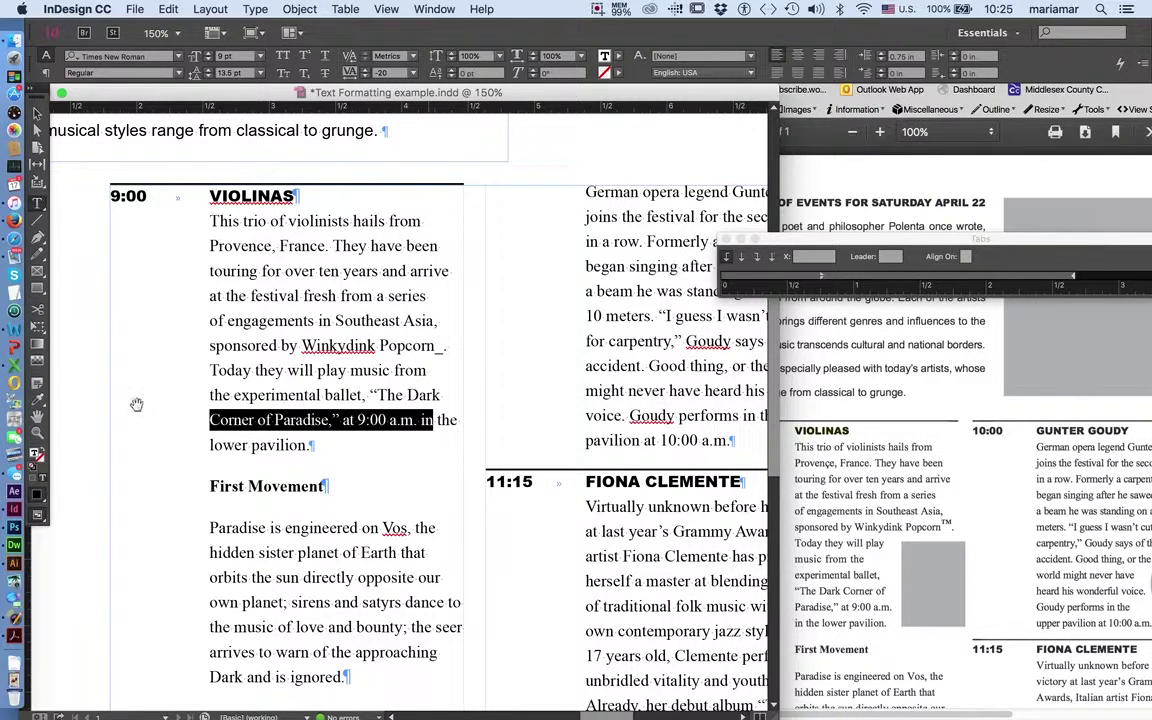
{"action": "key", "text": "alt+Left"}
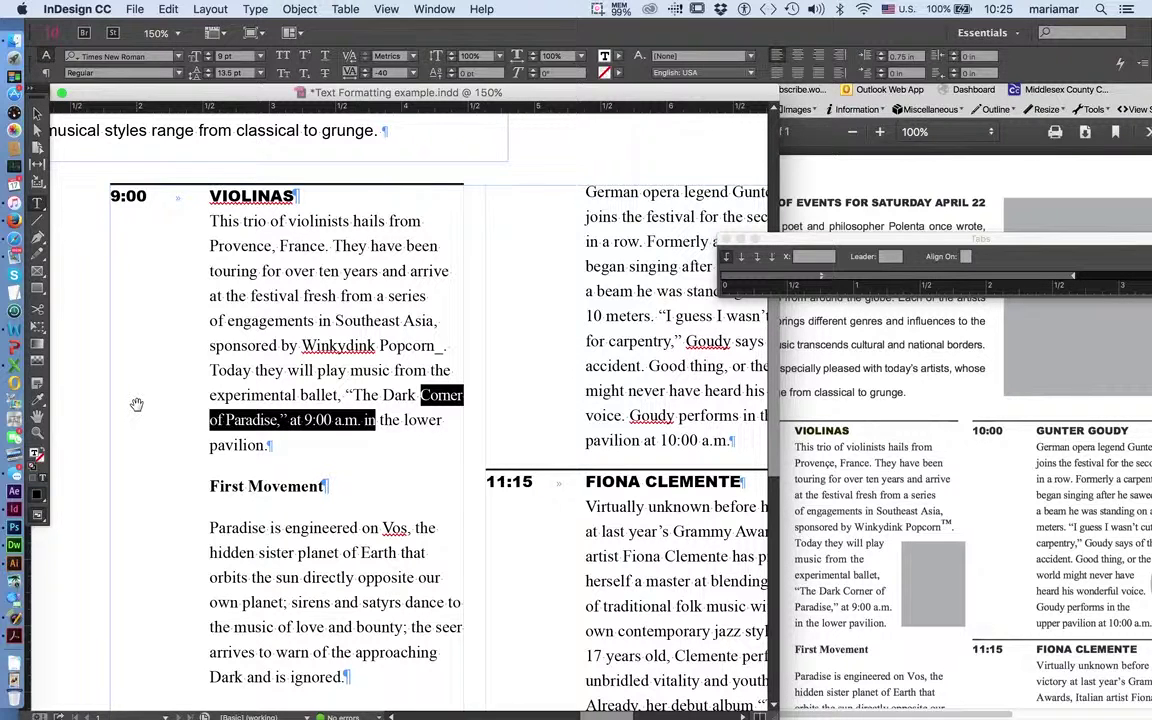
{"action": "key", "text": "alt+Right"}
{"action": "key", "text": "alt+Right"}
{"action": "key", "text": "alt+Right"}
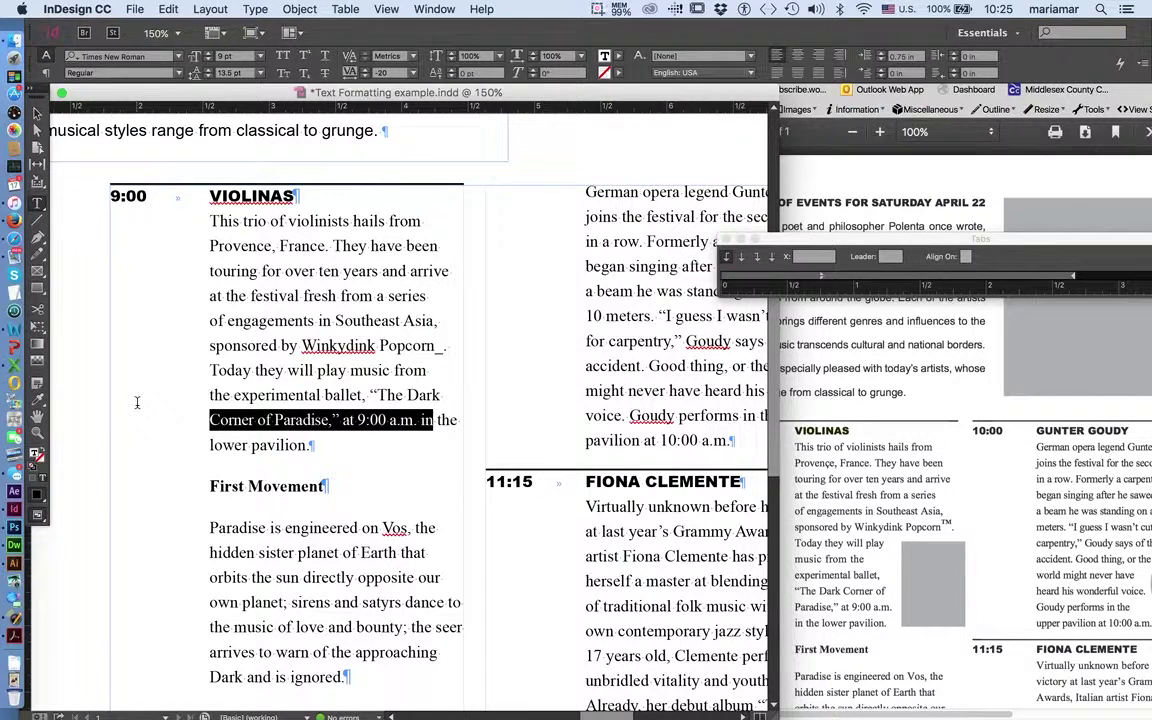
{"action": "left_click", "coordinate": [400, 420]}
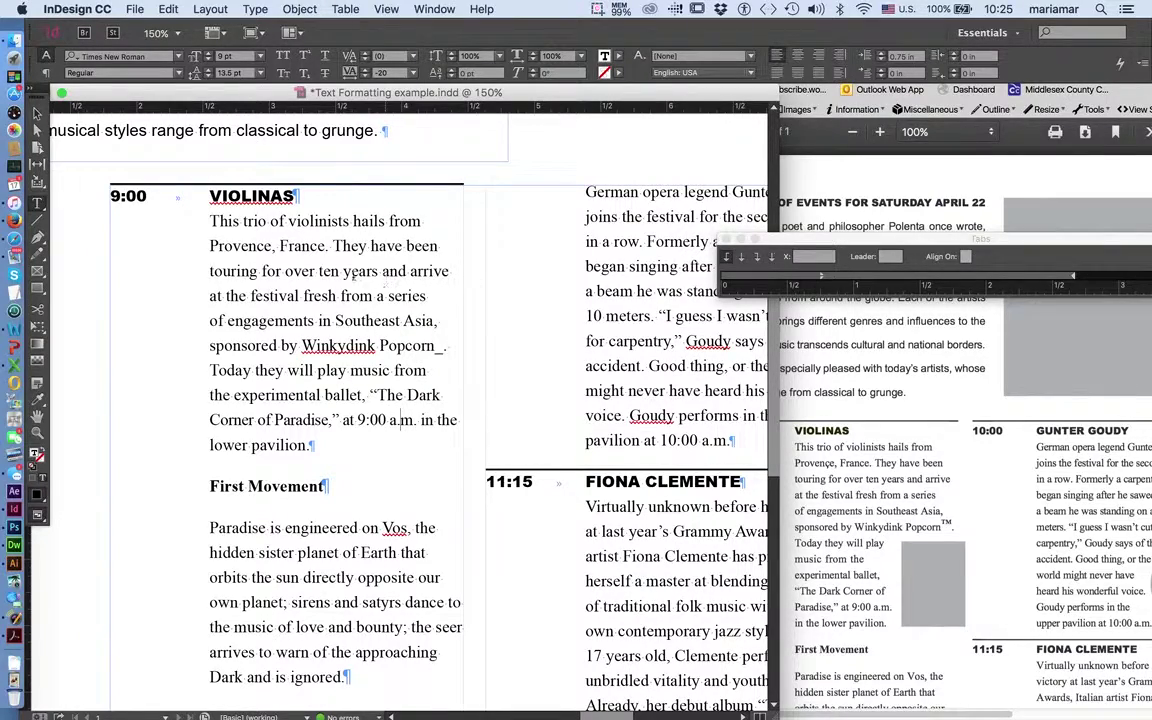
{"action": "left_click_drag", "start_coordinate": [207, 195], "coordinate": [697, 625]}
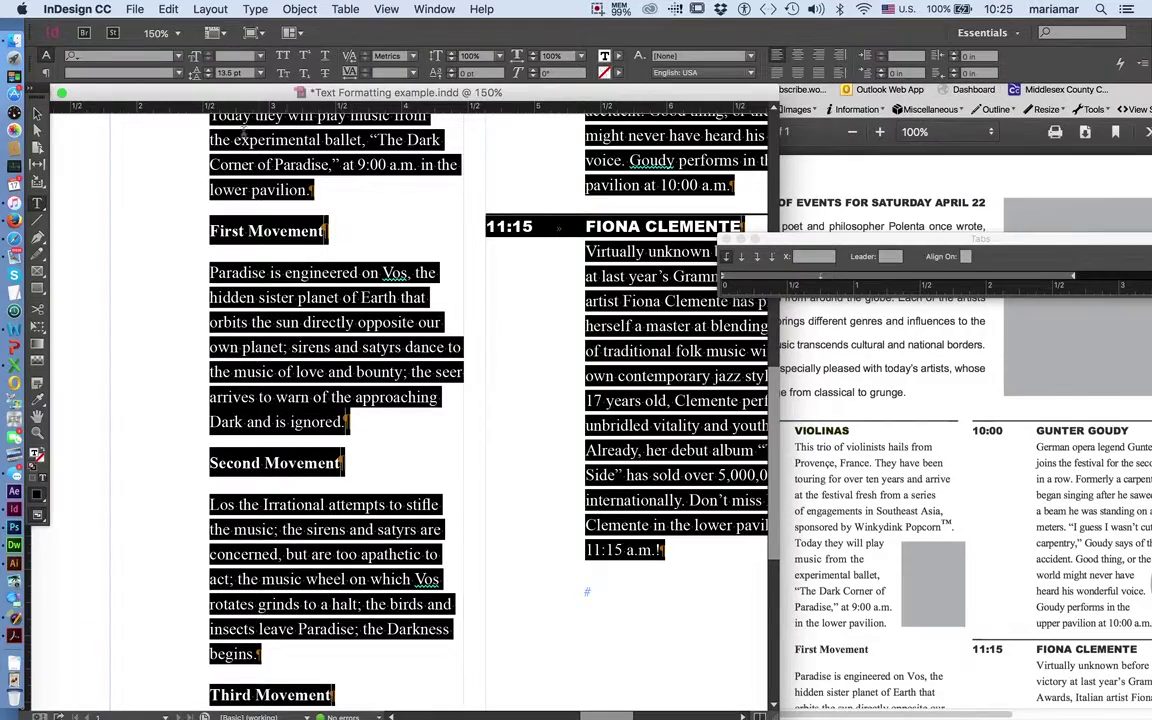
- Switch the whole schedule story to the Adobe Single-line Composer and zoom out to 100%
{"action": "key", "text": "Left"}
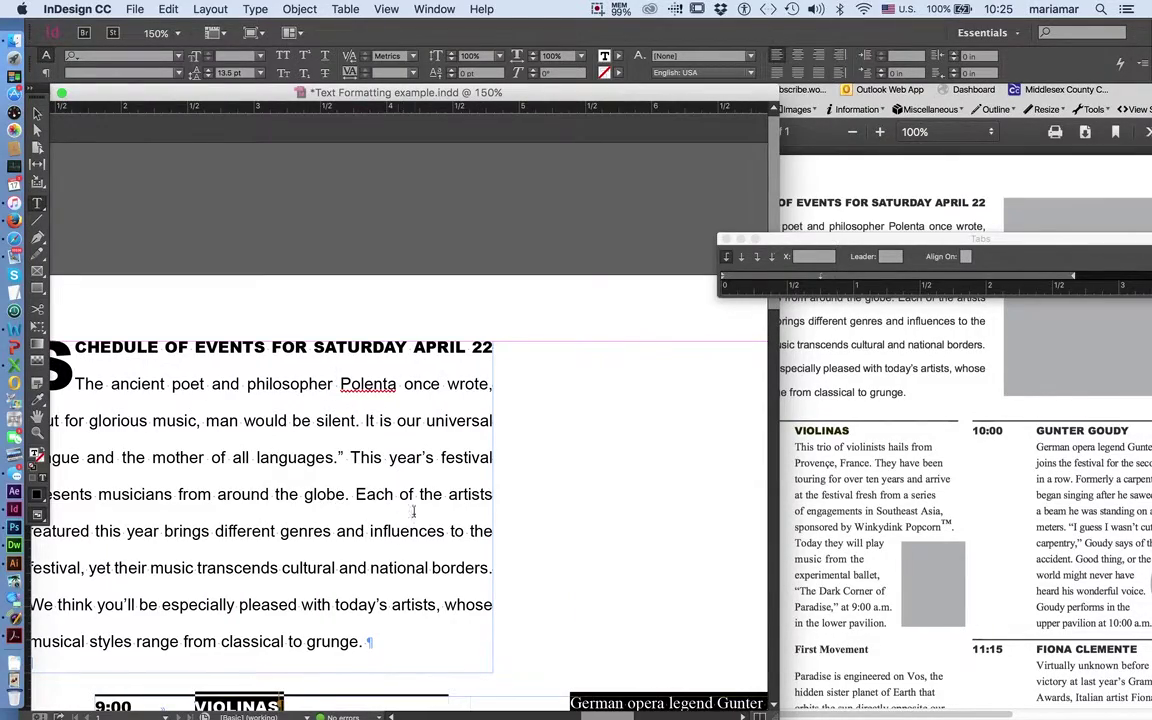
{"action": "scroll", "coordinate": [518, 633], "scroll_direction": "down", "scroll_amount": 5}
{"action": "scroll", "coordinate": [518, 633], "scroll_direction": "down", "scroll_amount": 7}
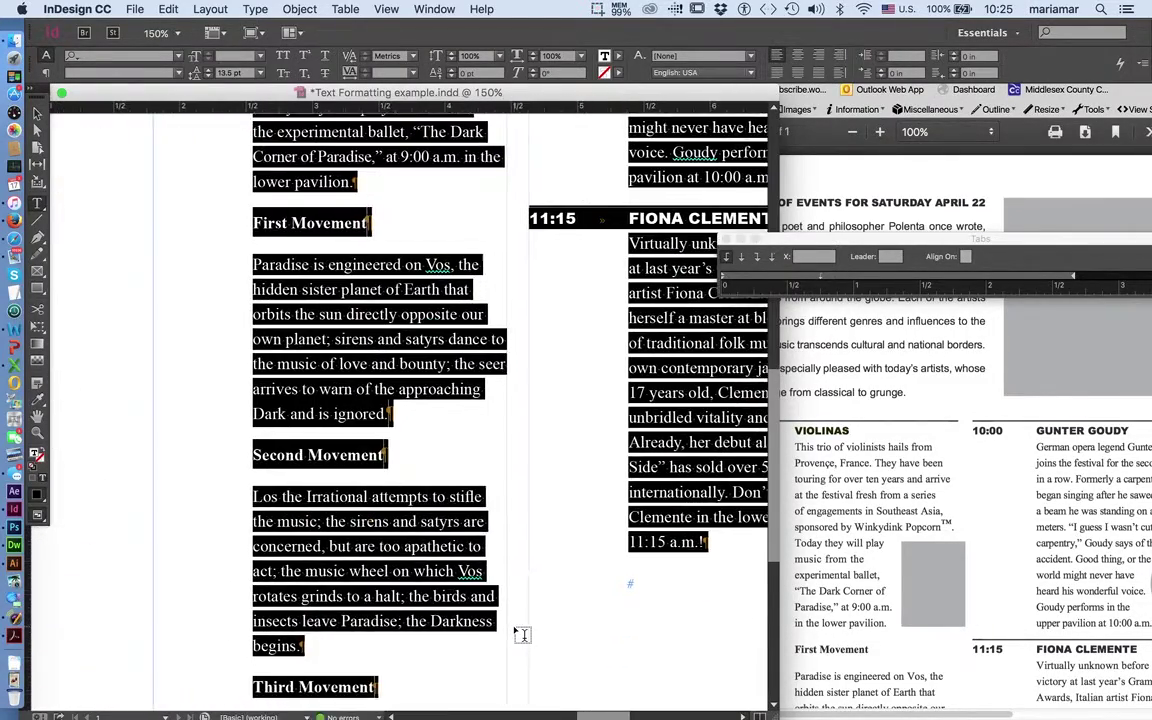
{"action": "left_click", "coordinate": [1143, 62]}
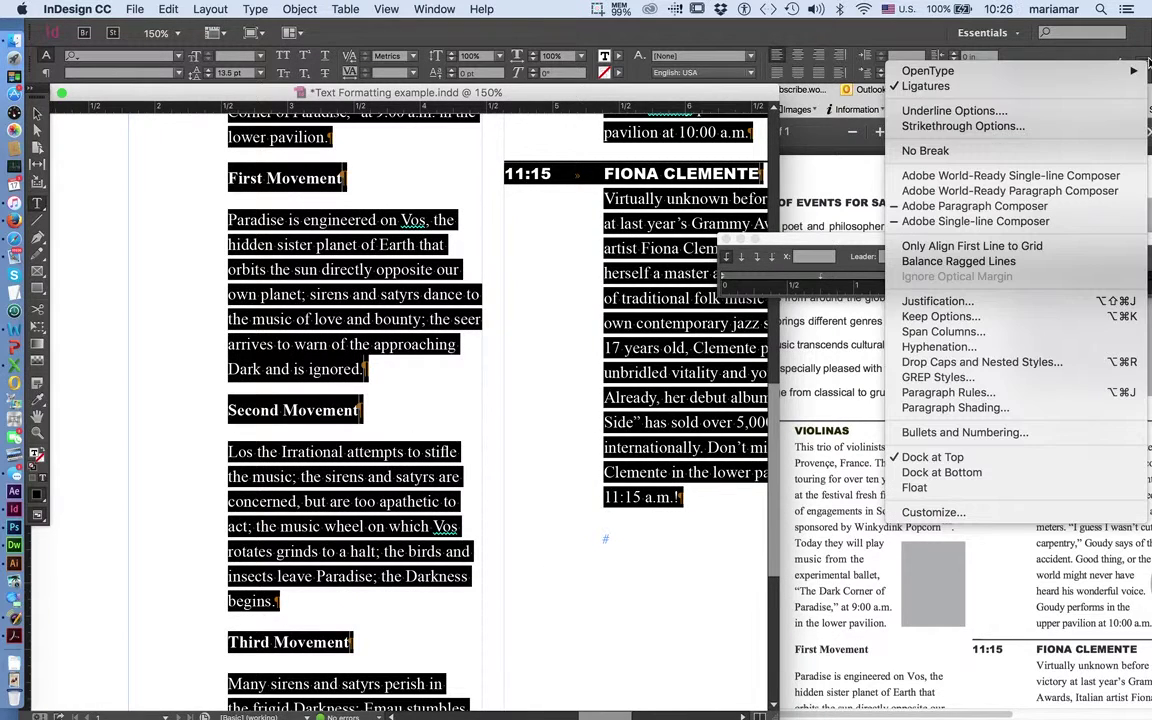
{"action": "left_click", "coordinate": [1048, 222]}
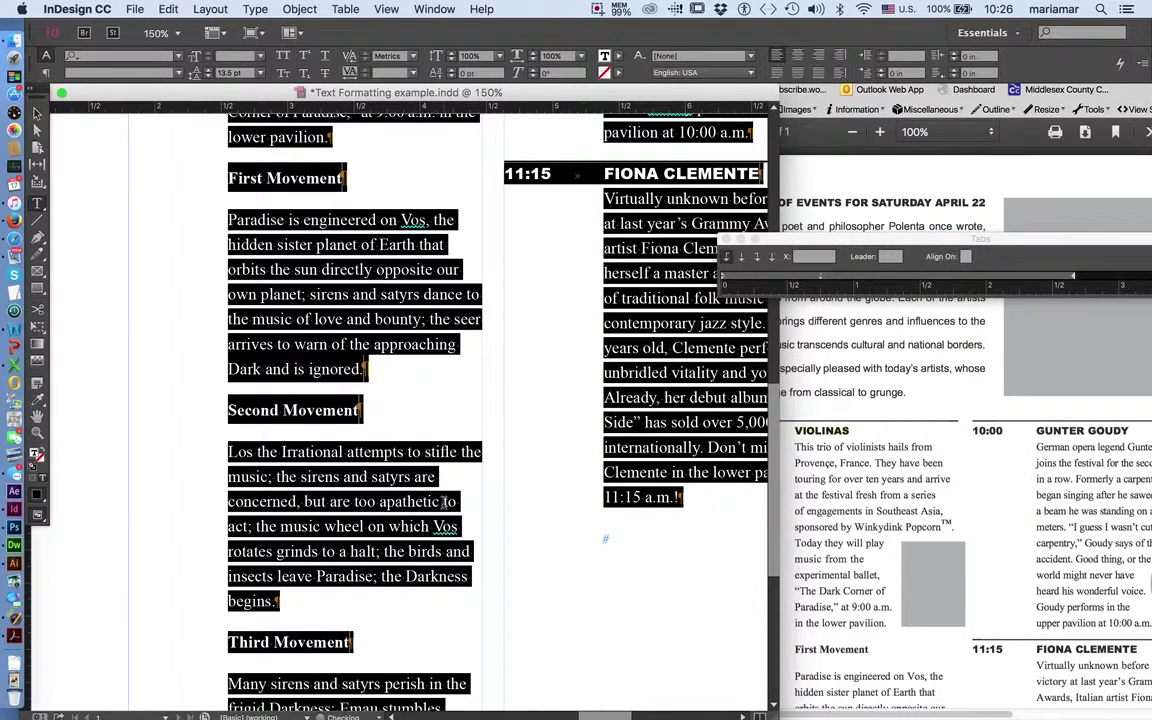
{"action": "left_click", "coordinate": [593, 558]}
{"action": "key", "text": "super+1"}
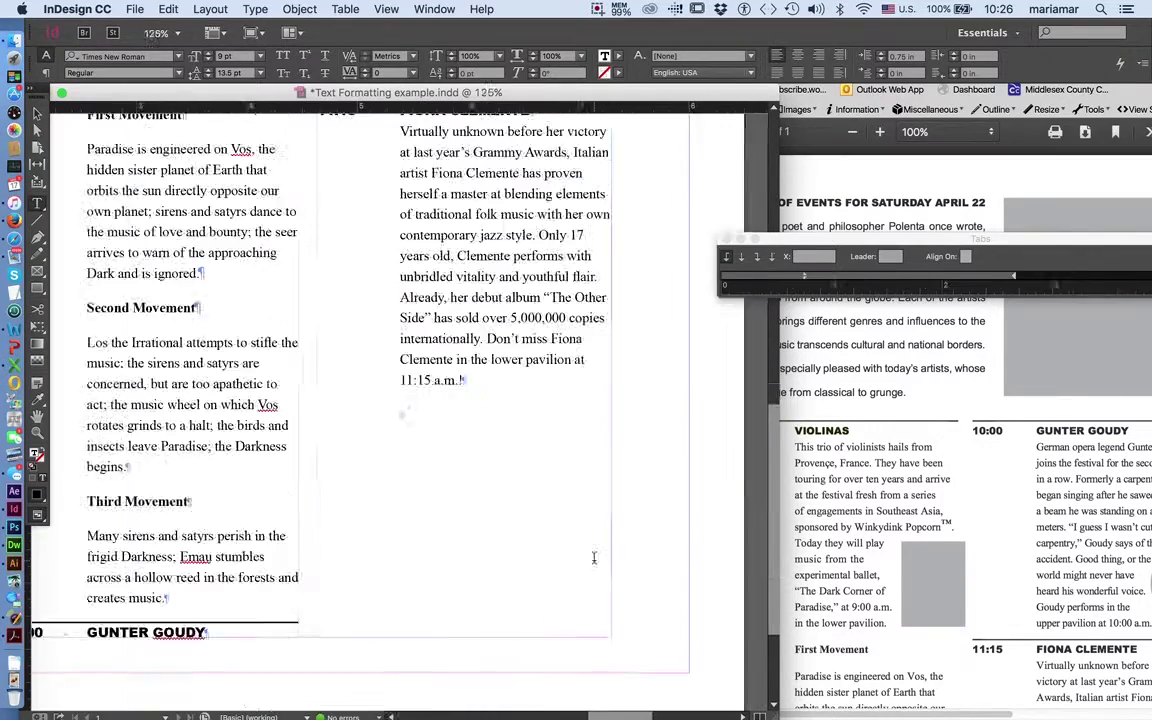
{"action": "scroll", "coordinate": [602, 568], "scroll_direction": "up", "scroll_amount": 5}
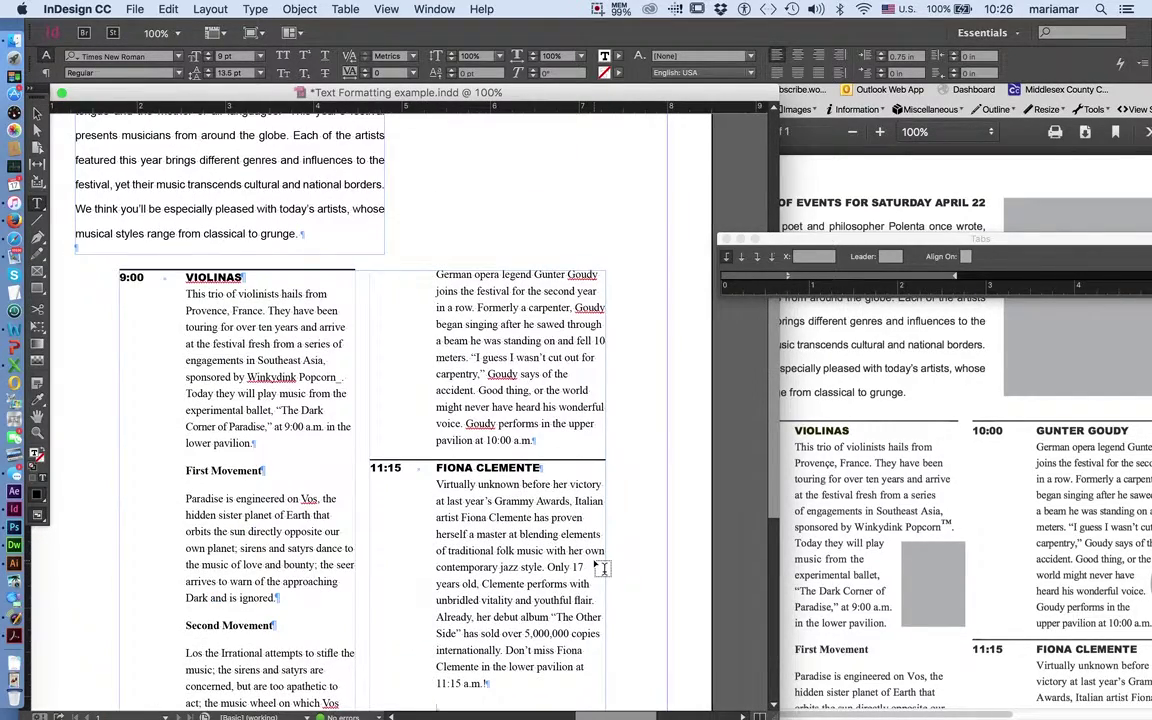
- Close the finished example, extra markup and plain-text tabs, leaving the Markup Part 2 PDF showing
{"action": "left_click", "coordinate": [953, 462]}
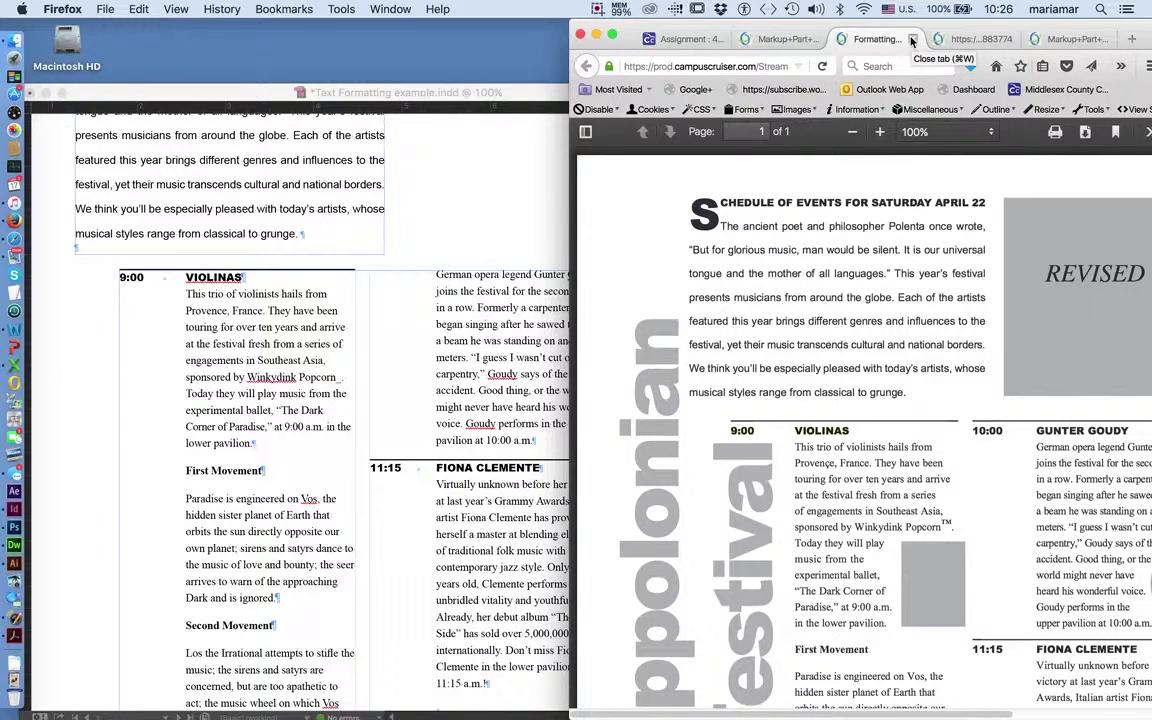
{"action": "left_click", "coordinate": [1065, 38]}
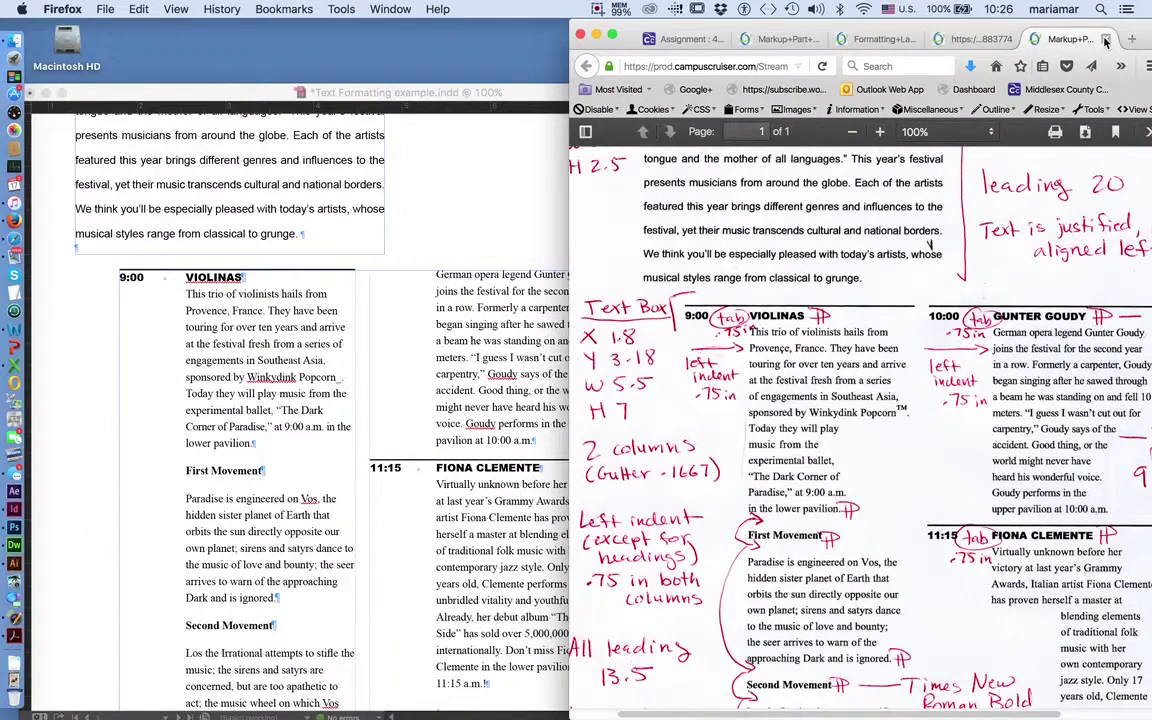
{"action": "left_click", "coordinate": [1105, 39]}
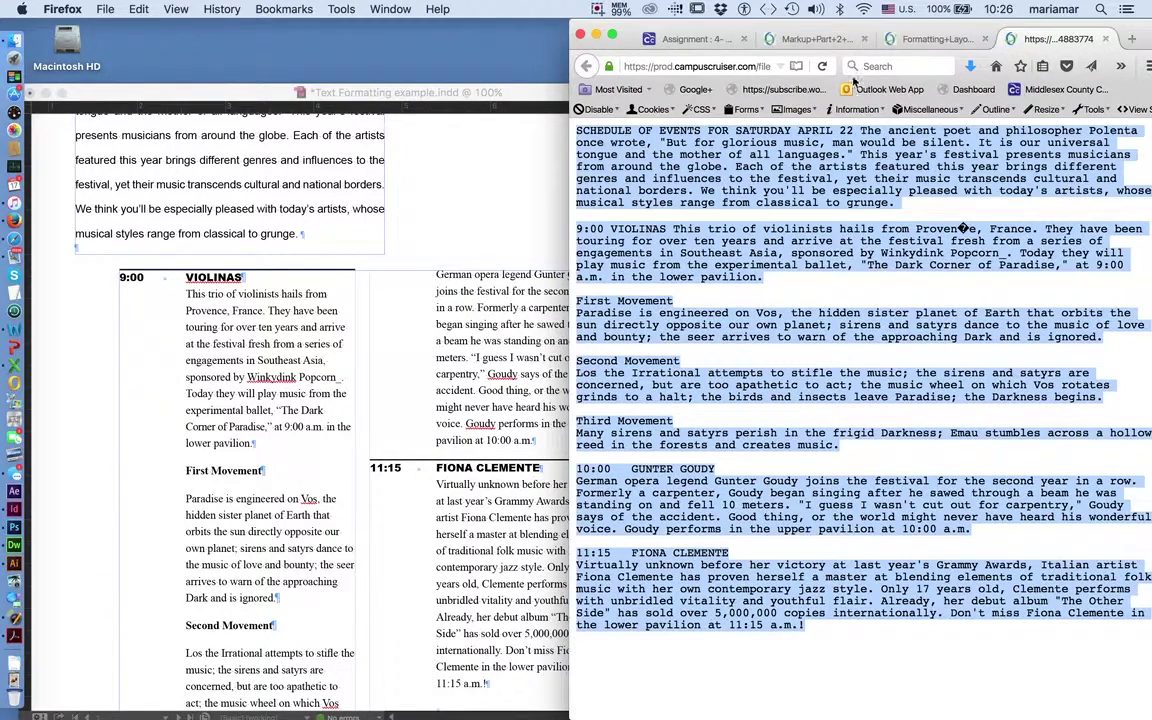
{"action": "left_click", "coordinate": [1104, 39]}
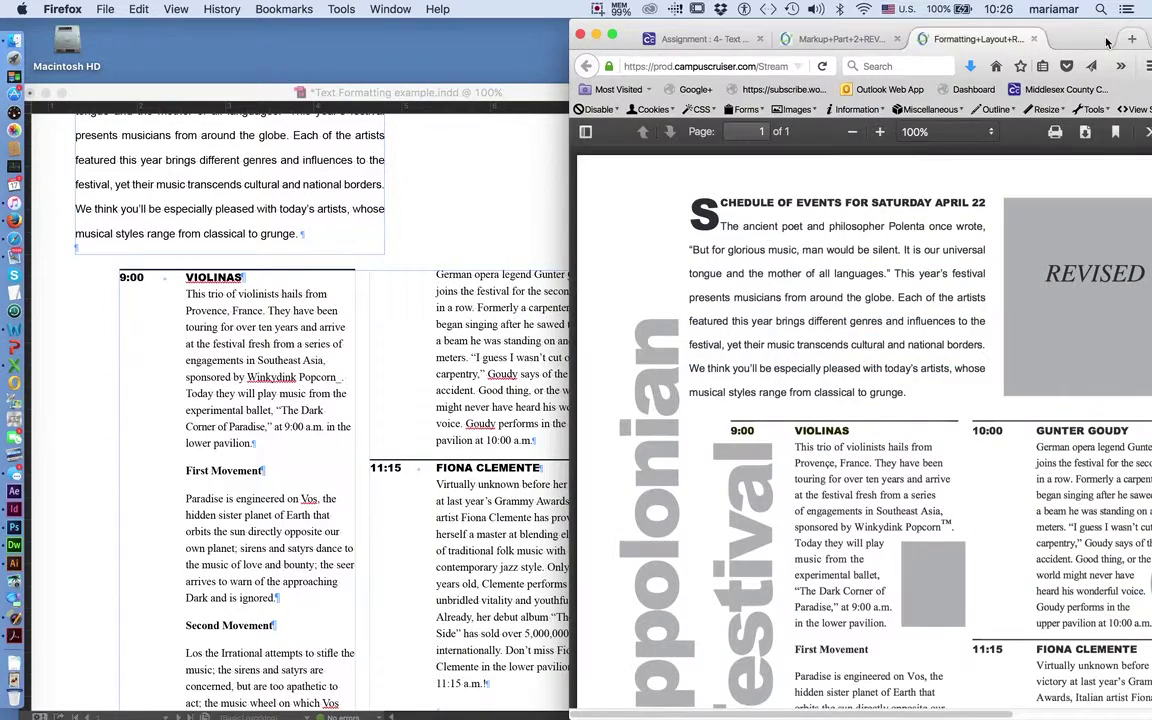
{"action": "left_click", "coordinate": [875, 39]}
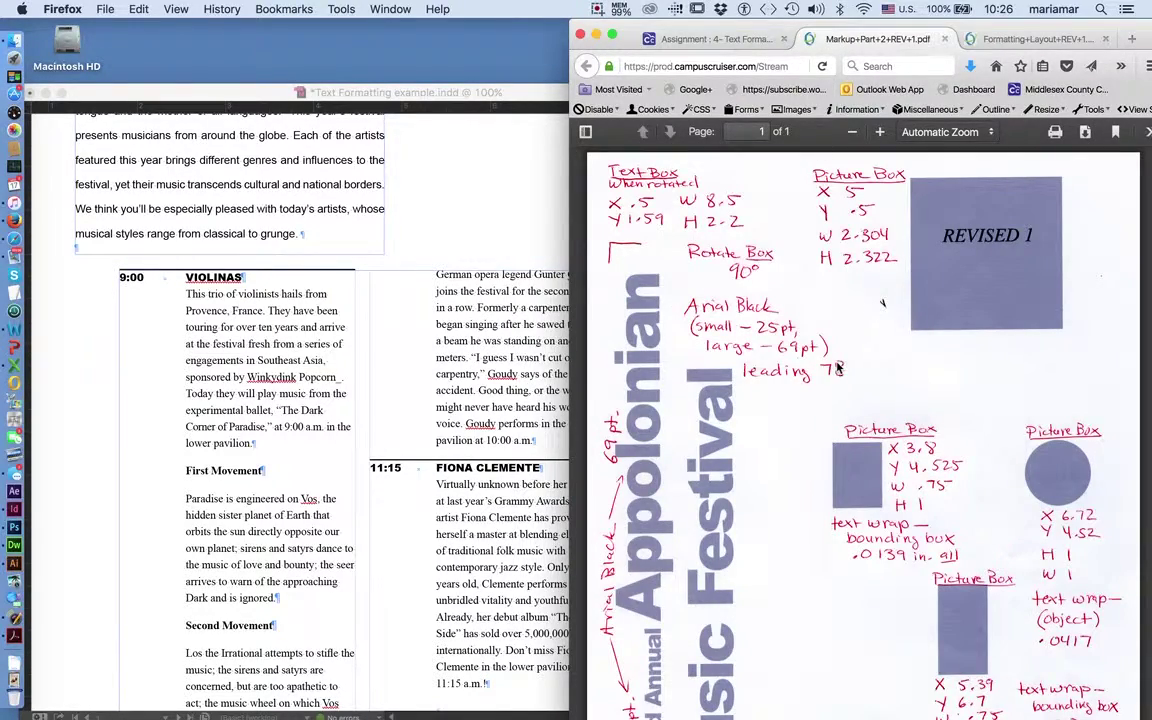
{"action": "scroll", "coordinate": [447, 337], "scroll_direction": "up", "scroll_amount": 5}
{"action": "scroll", "coordinate": [447, 337], "scroll_direction": "right", "scroll_amount": 2}
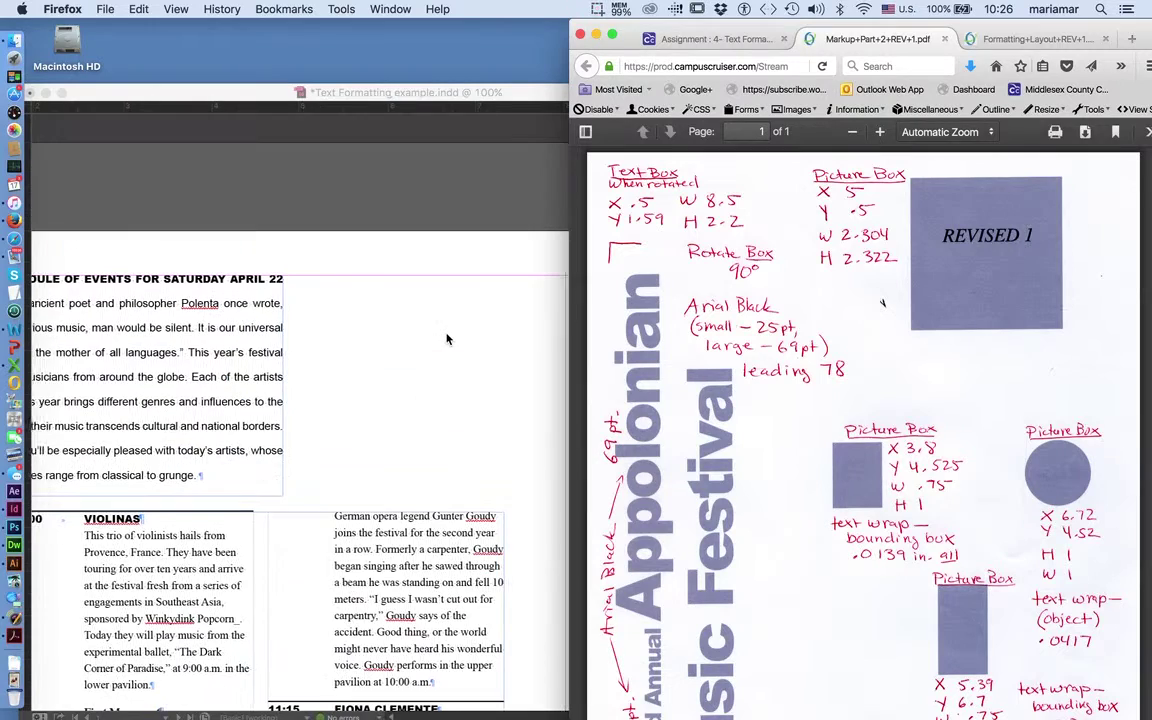
{"action": "left_click", "coordinate": [36, 170]}
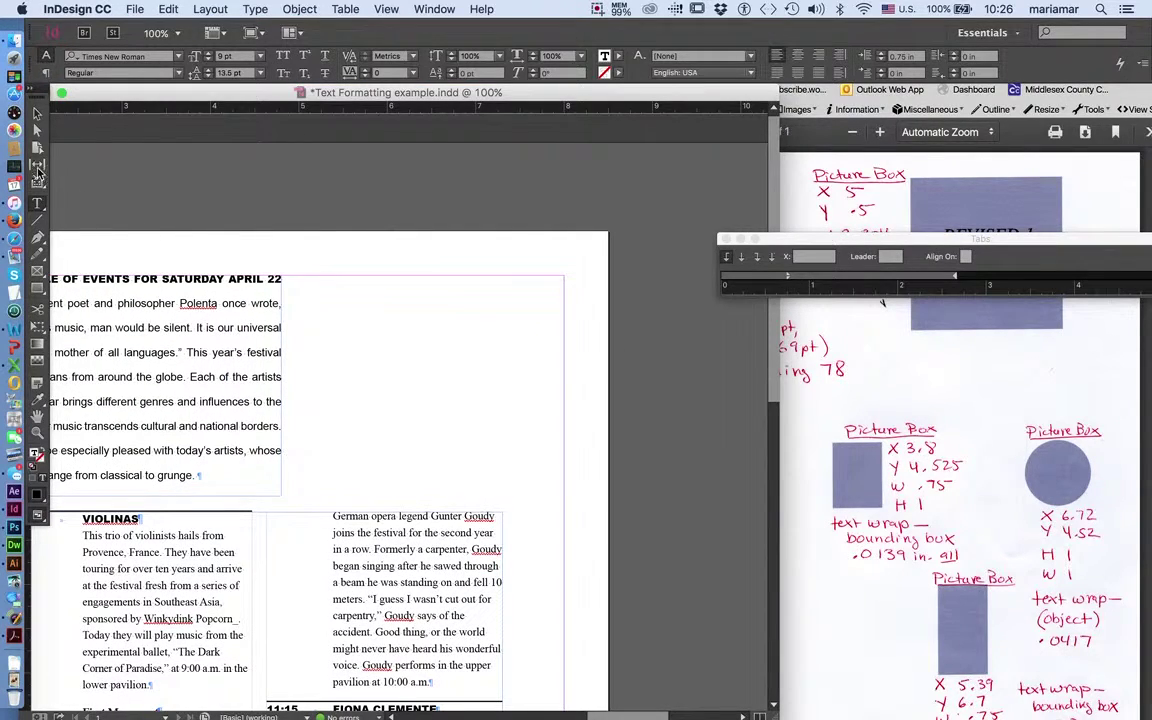
- Close the Tabs panel and draw a black-filled, stroke-free rectangle about 2.81 × 2.08 in beside the intro paragraph
{"action": "left_click", "coordinate": [726, 240]}
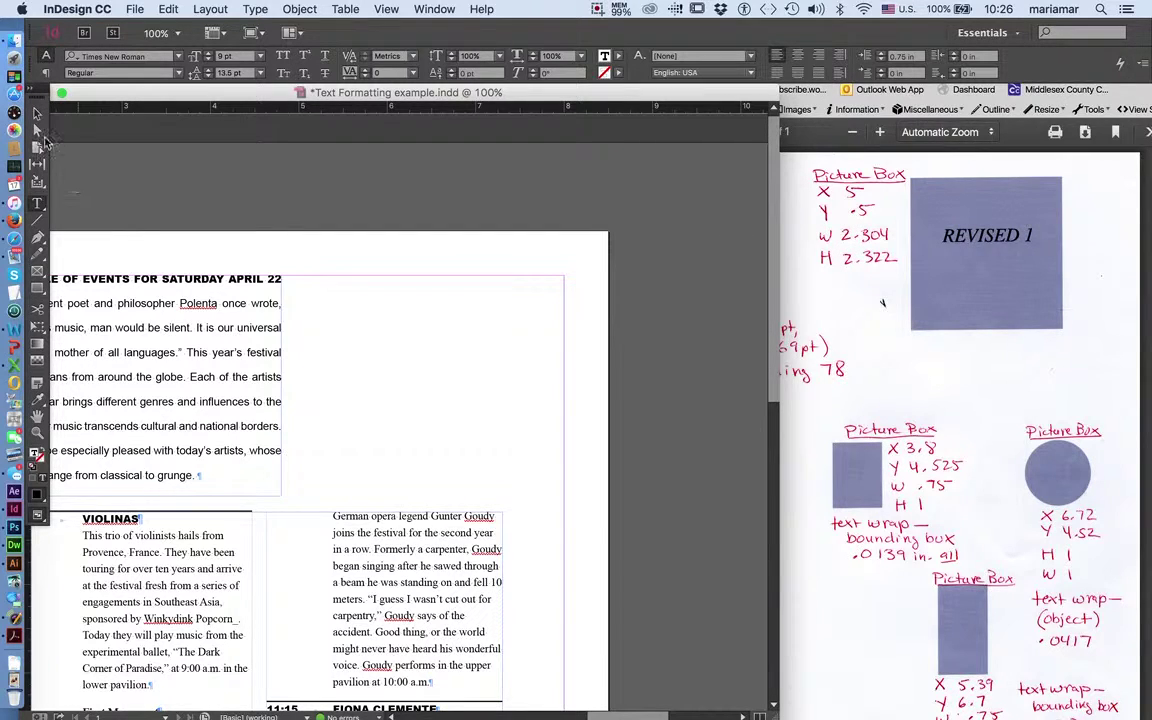
{"action": "left_click", "coordinate": [38, 290]}
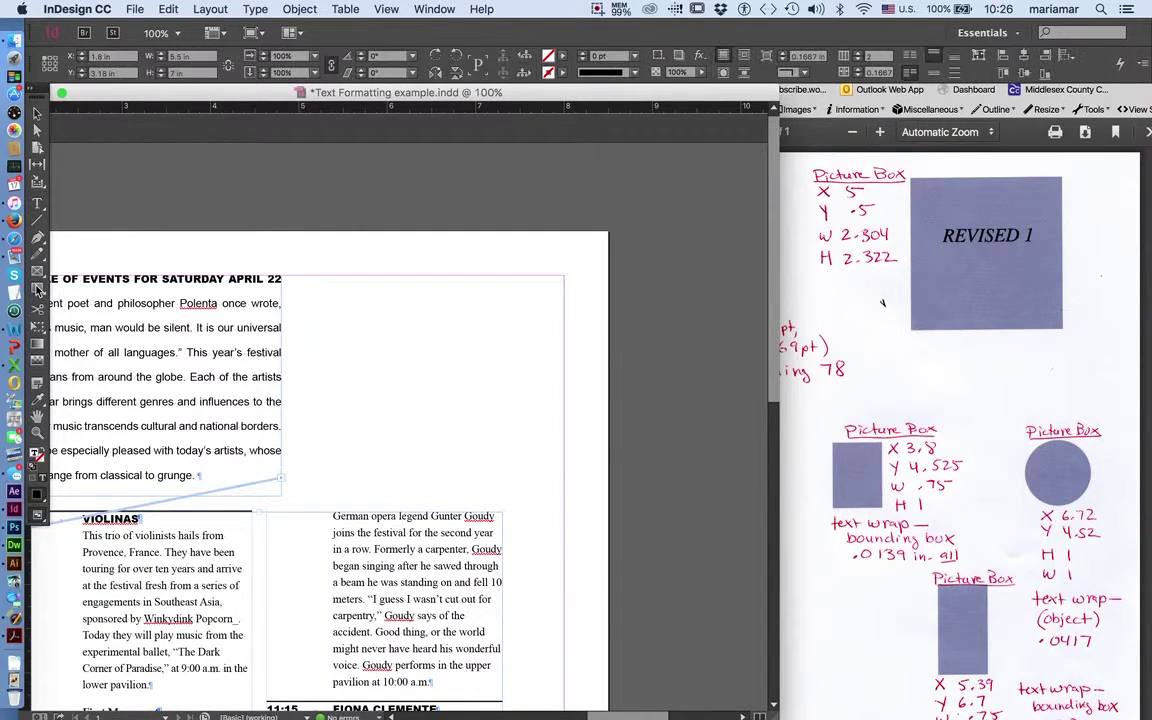
{"action": "left_click", "coordinate": [37, 268]}
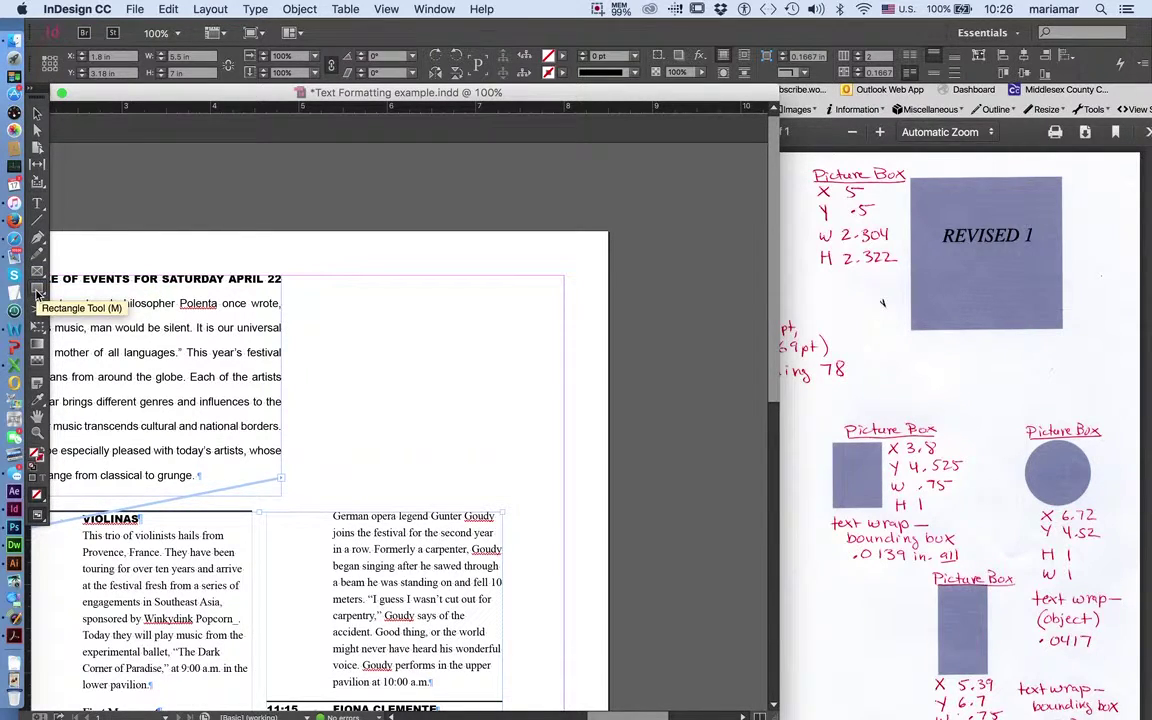
{"action": "left_click", "coordinate": [37, 289]}
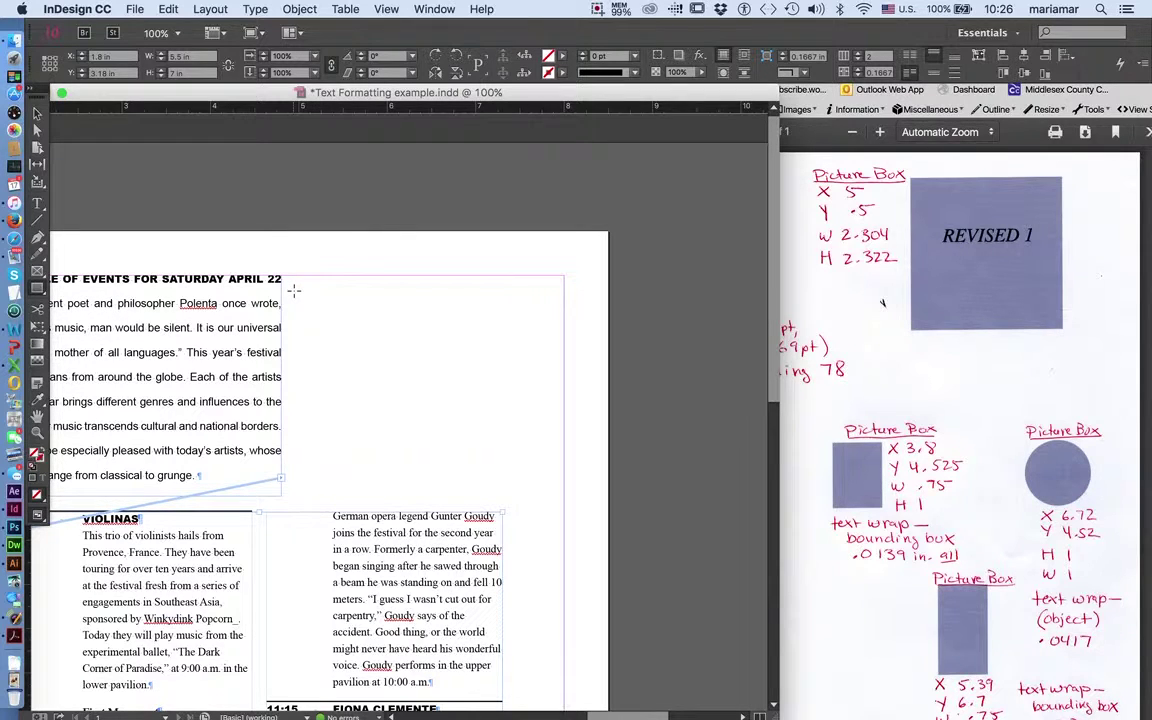
{"action": "left_click_drag", "start_coordinate": [294, 281], "coordinate": [543, 464]}
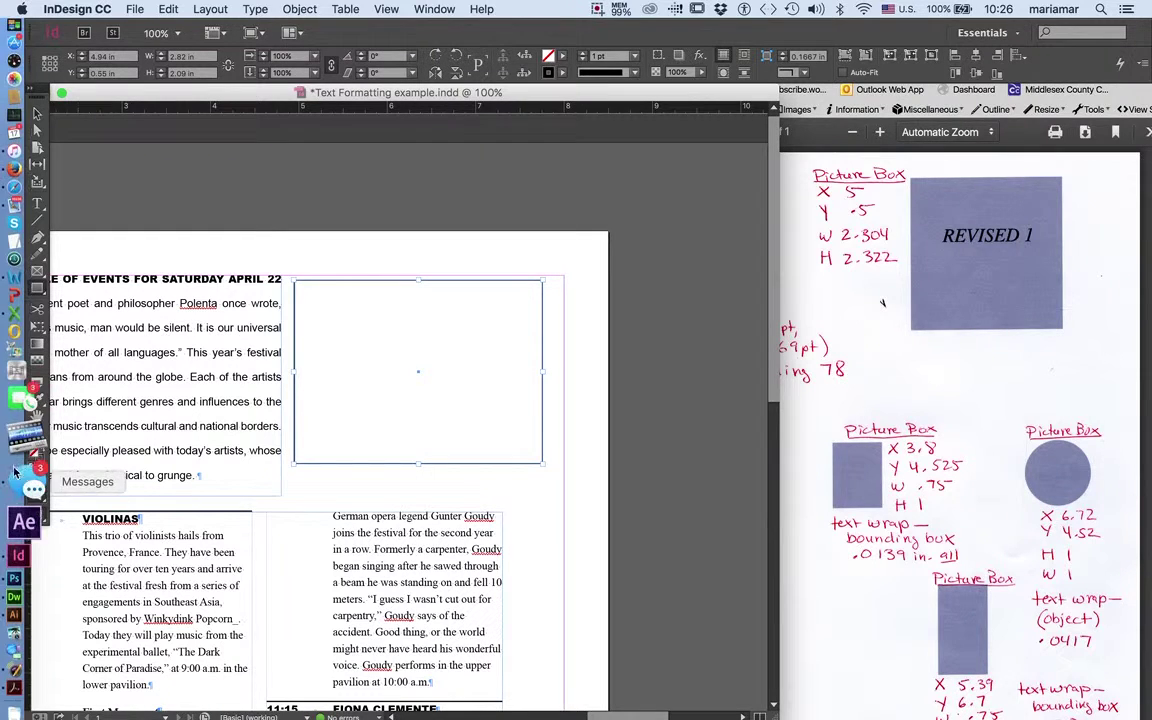
{"action": "left_click", "coordinate": [41, 453]}
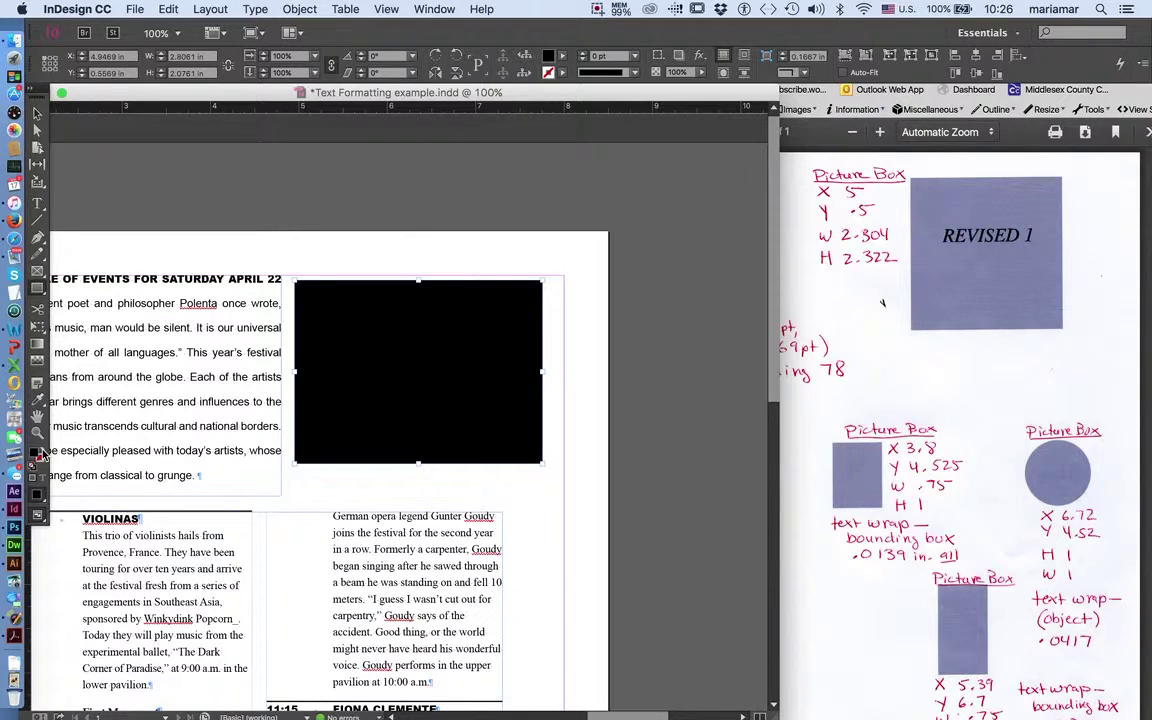
{"action": "left_click", "coordinate": [41, 453]}
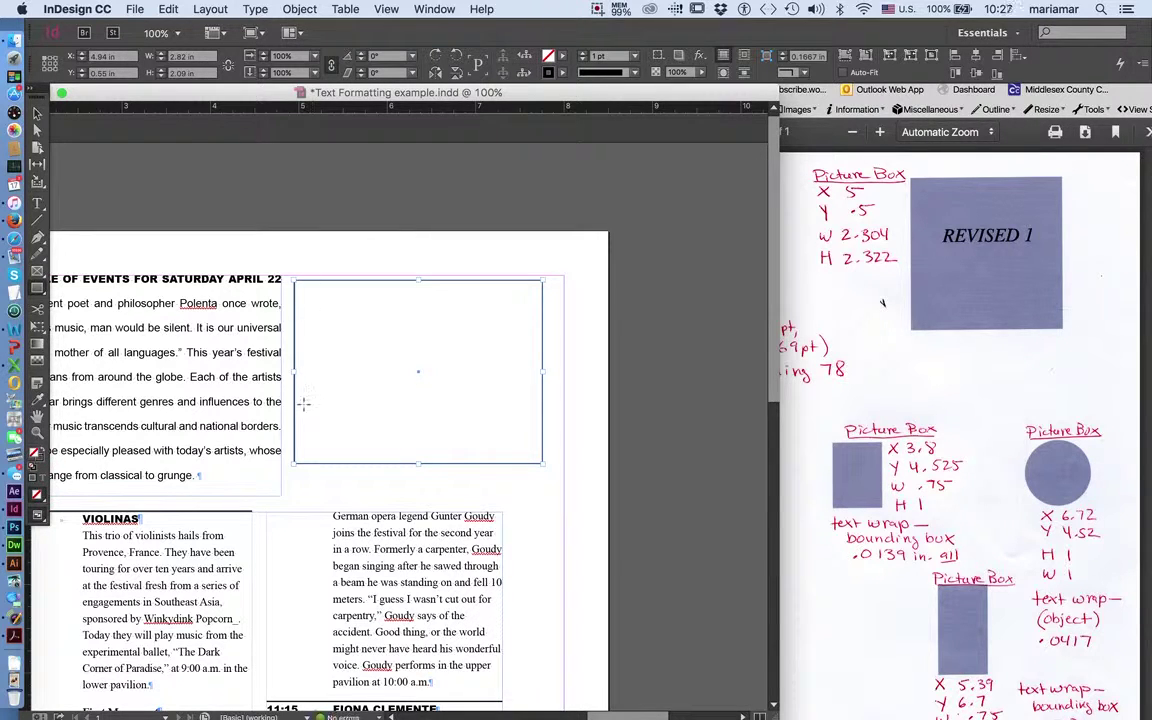
{"action": "left_click", "coordinate": [41, 453]}
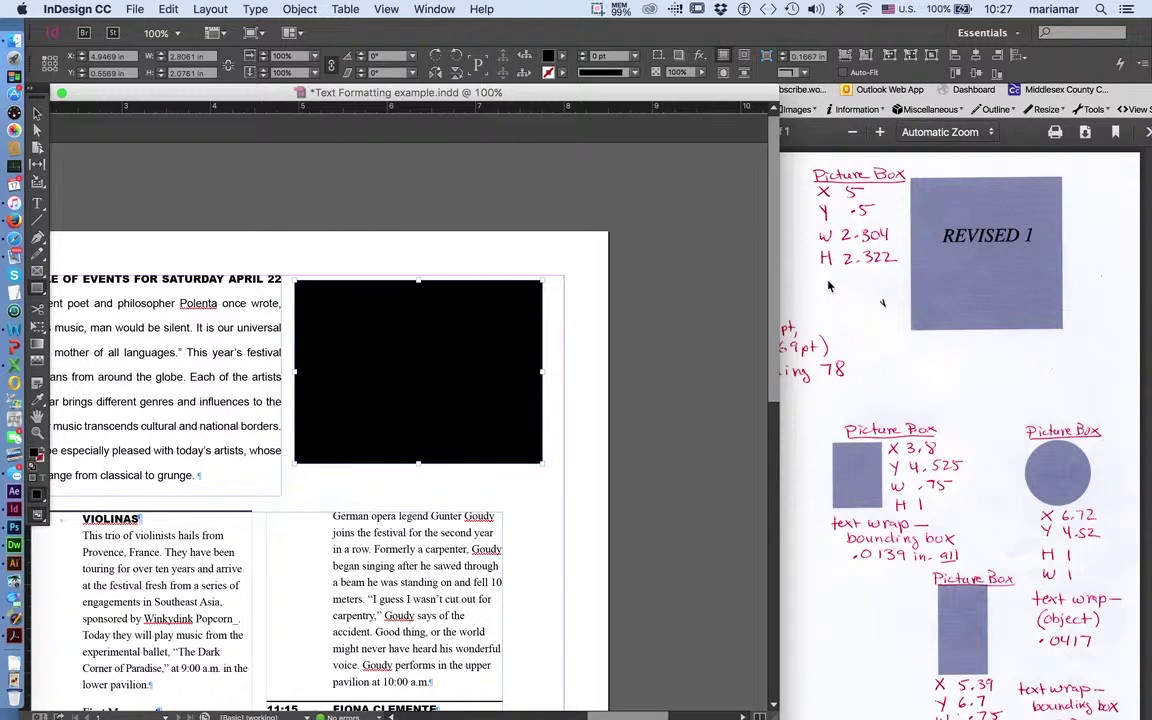
- Shrink the black rectangle to a smaller size
{"action": "left_click_drag", "start_coordinate": [542, 464], "coordinate": [552, 388]}
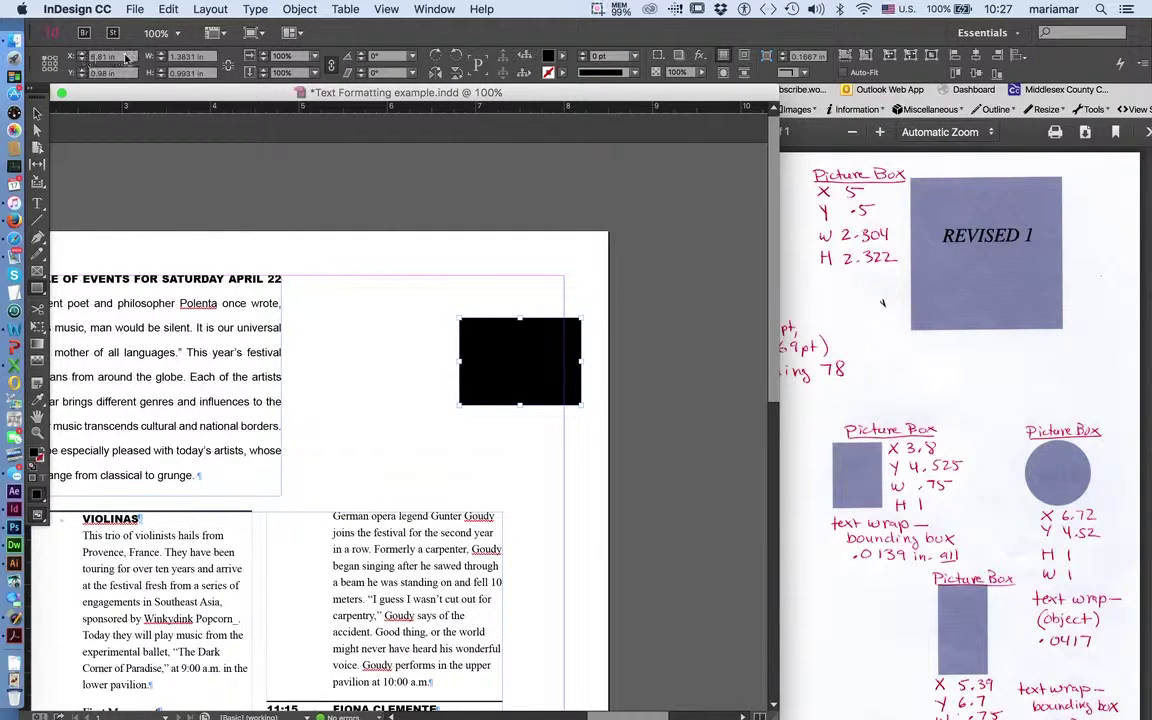
{"action": "triple_click", "coordinate": [118, 57]}
{"action": "left_click", "coordinate": [118, 57]}
- Place the black box at X 5 in, Y 0.5 in, sized 2.304 × 2.322 in
{"action": "left_click", "coordinate": [82, 56]}
{"action": "type", "text": "6"}
{"action": "key", "text": "Tab"}
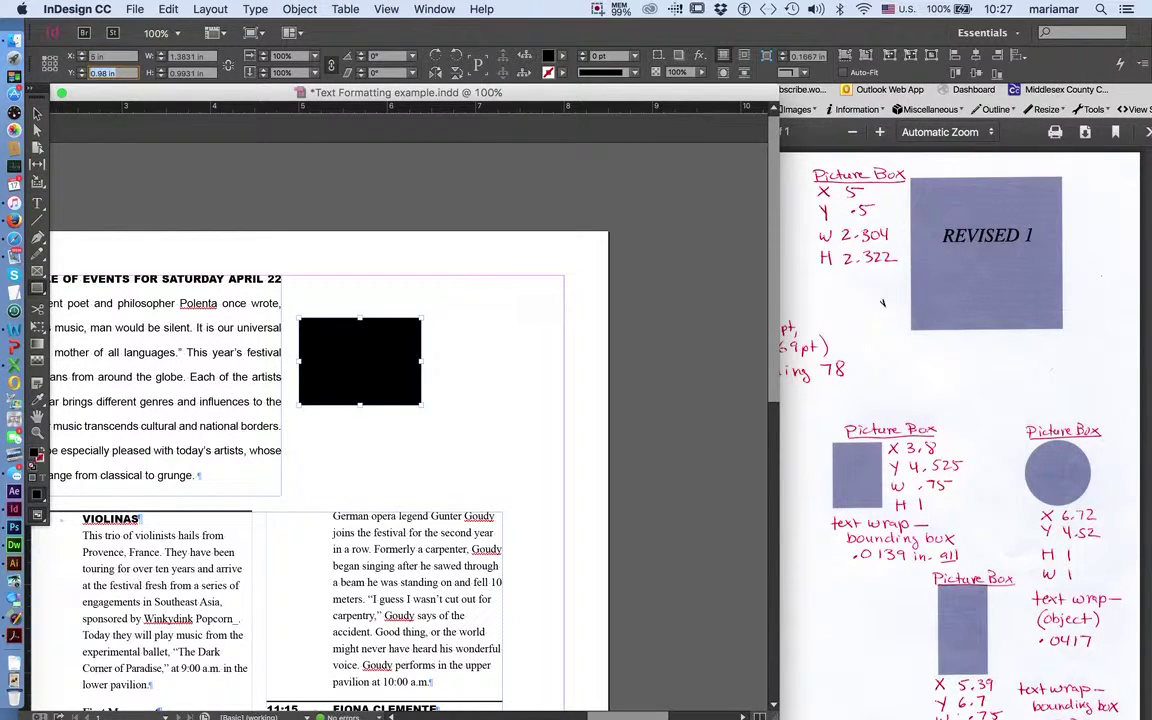
{"action": "type", "text": ".5"}
{"action": "key", "text": "Tab"}
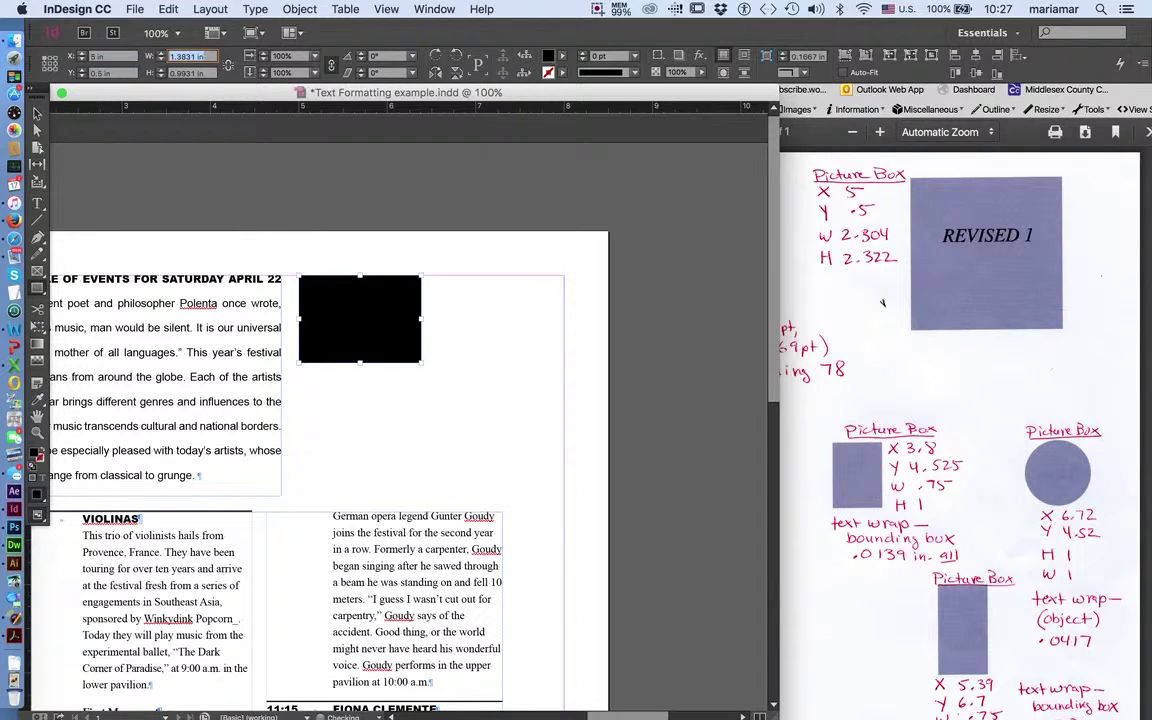
{"action": "type", "text": "2.304"}
{"action": "key", "text": "Tab"}
{"action": "type", "text": "2."}
{"action": "key", "text": "Return"}
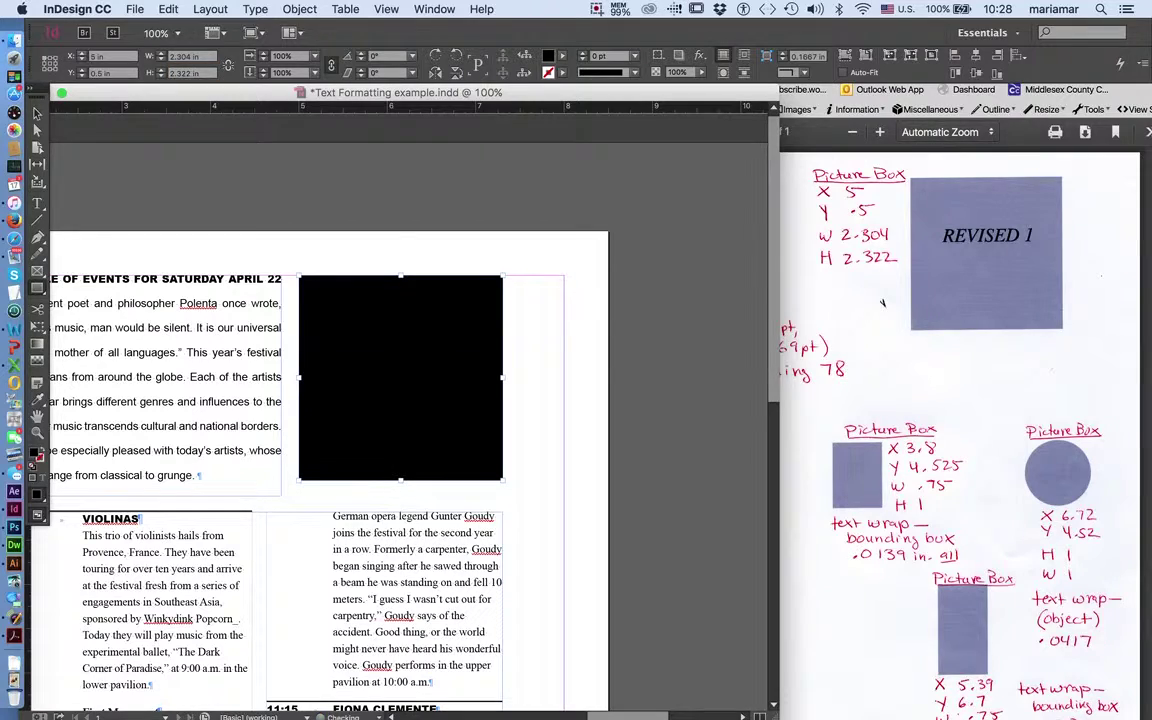
{"action": "scroll", "coordinate": [200, 340], "scroll_direction": "left", "scroll_amount": 4}
{"action": "scroll", "coordinate": [200, 340], "scroll_direction": "down", "scroll_amount": 2}
{"action": "scroll", "coordinate": [207, 348], "scroll_direction": "down", "scroll_amount": 4}
{"action": "scroll", "coordinate": [207, 348], "scroll_direction": "left", "scroll_amount": 2}
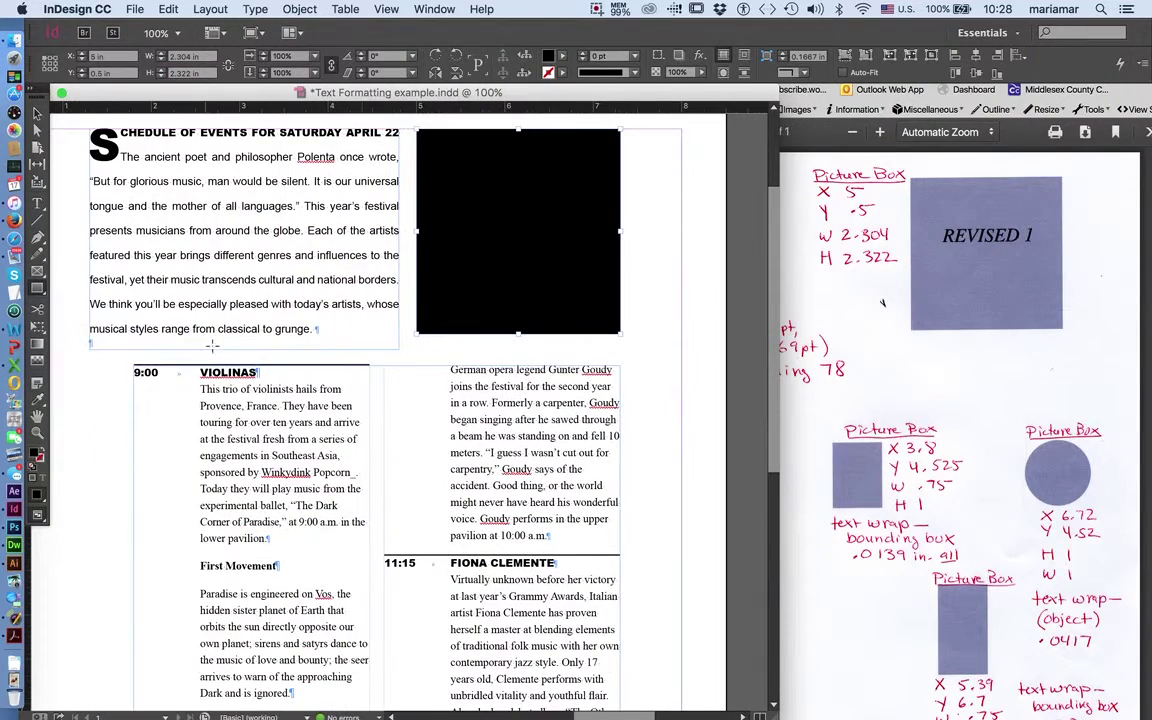
- Check the finished layout PDF, shift Firefox right, and return to the Markup Part 2 PDF
{"action": "left_click", "coordinate": [920, 352]}
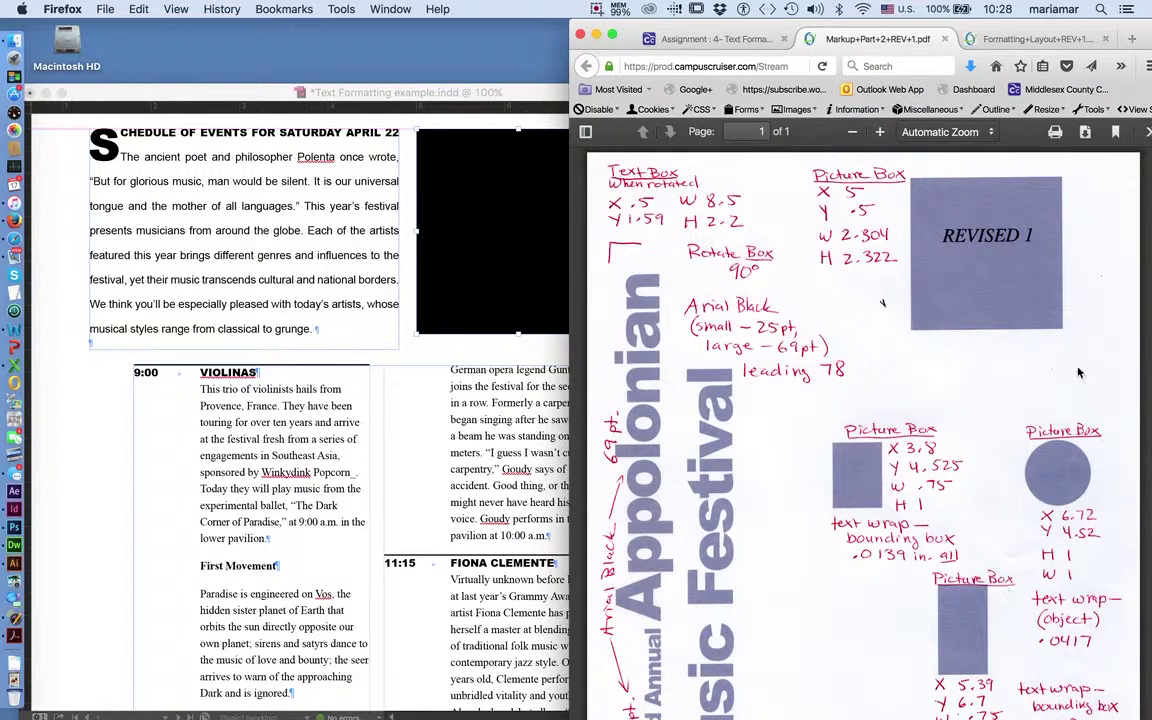
{"action": "left_click", "coordinate": [1017, 42]}
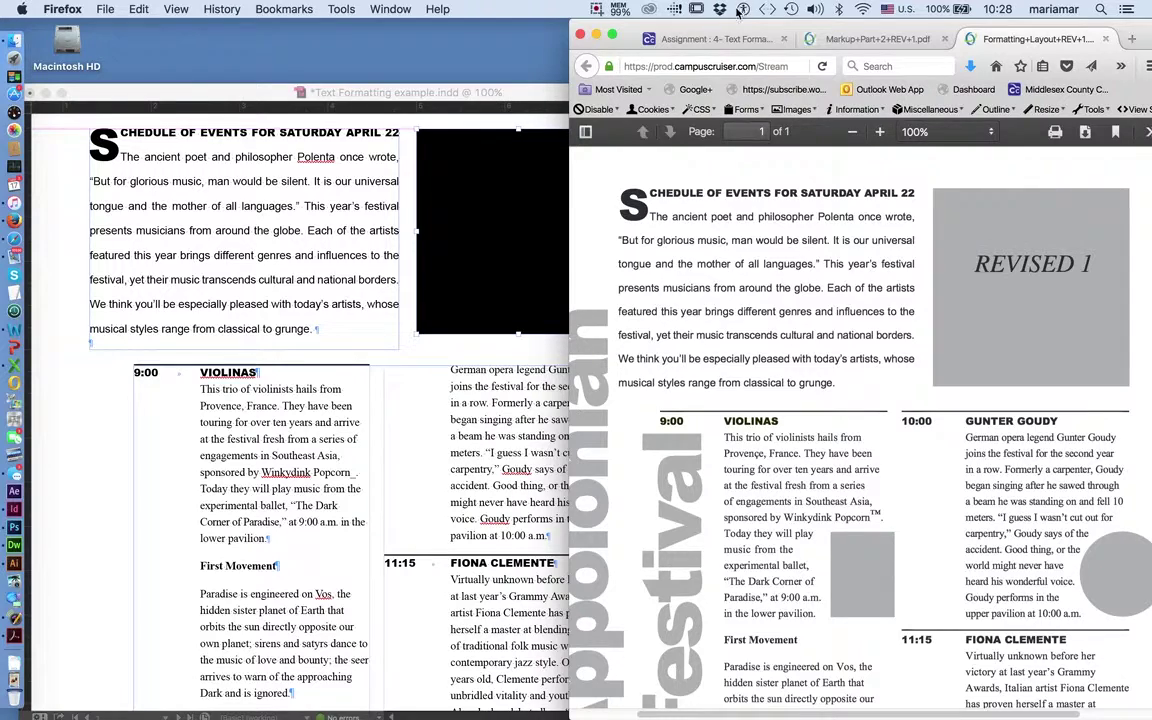
{"action": "left_click_drag", "start_coordinate": [657, 25], "coordinate": [755, 25]}
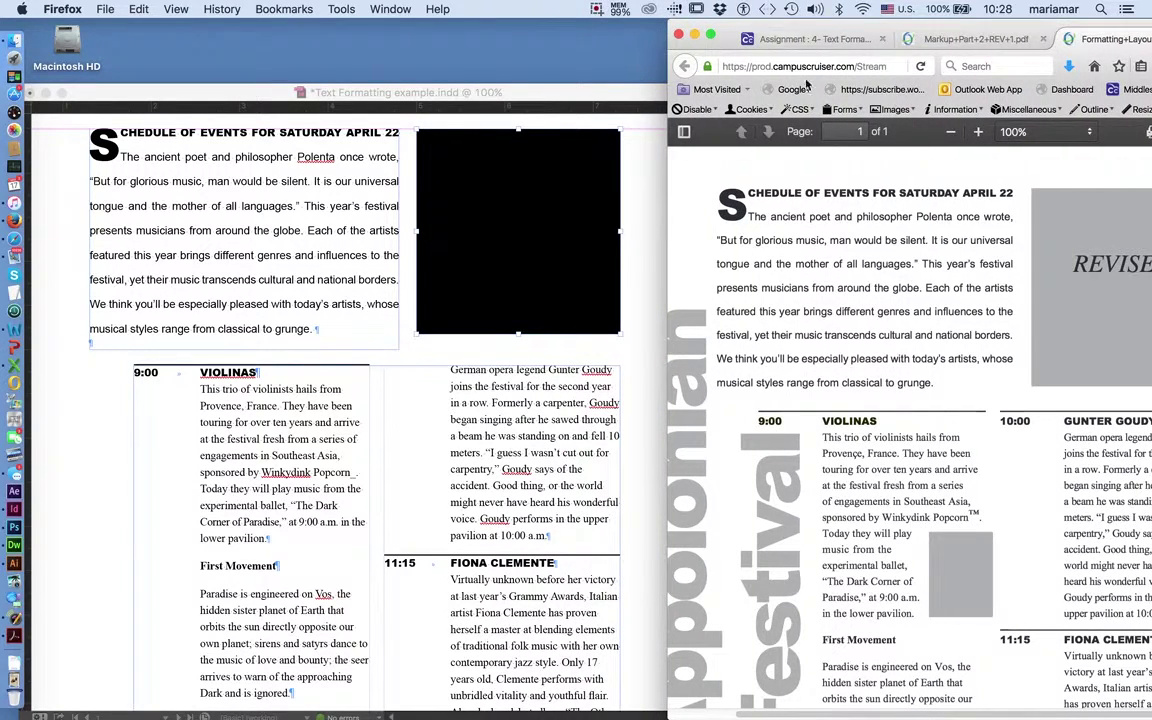
{"action": "left_click", "coordinate": [953, 42]}
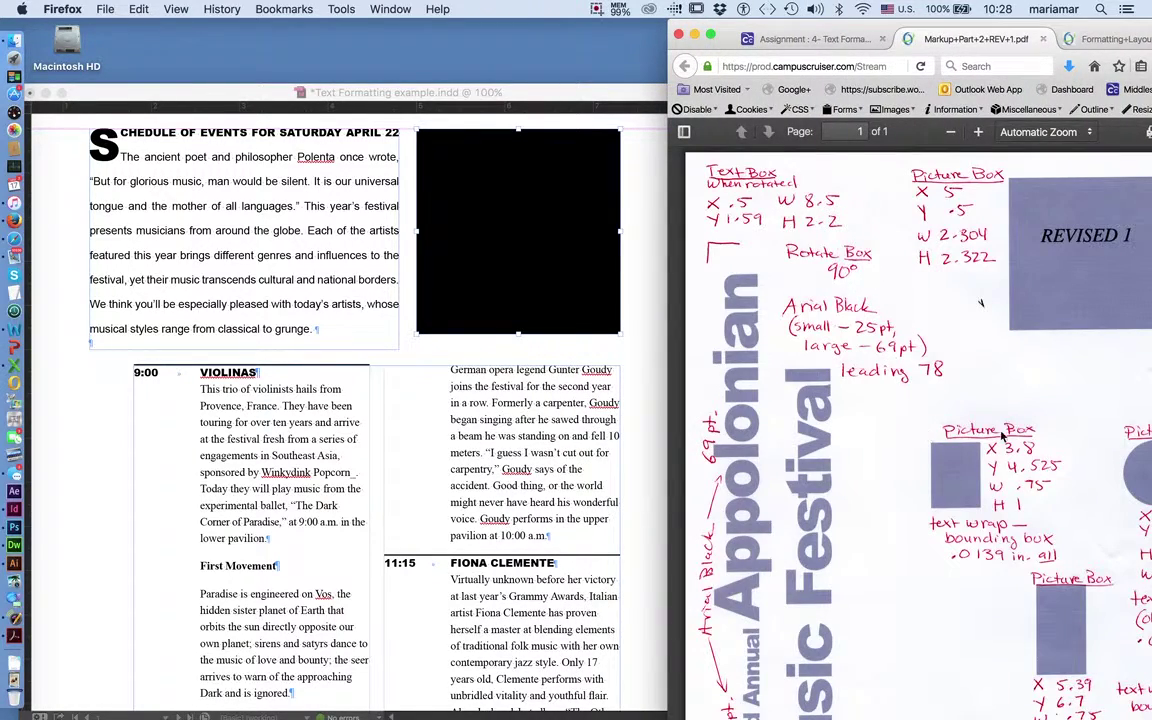
- Draw a small black-filled rectangle frame over the VIOLINAS text
{"action": "left_click", "coordinate": [68, 240]}
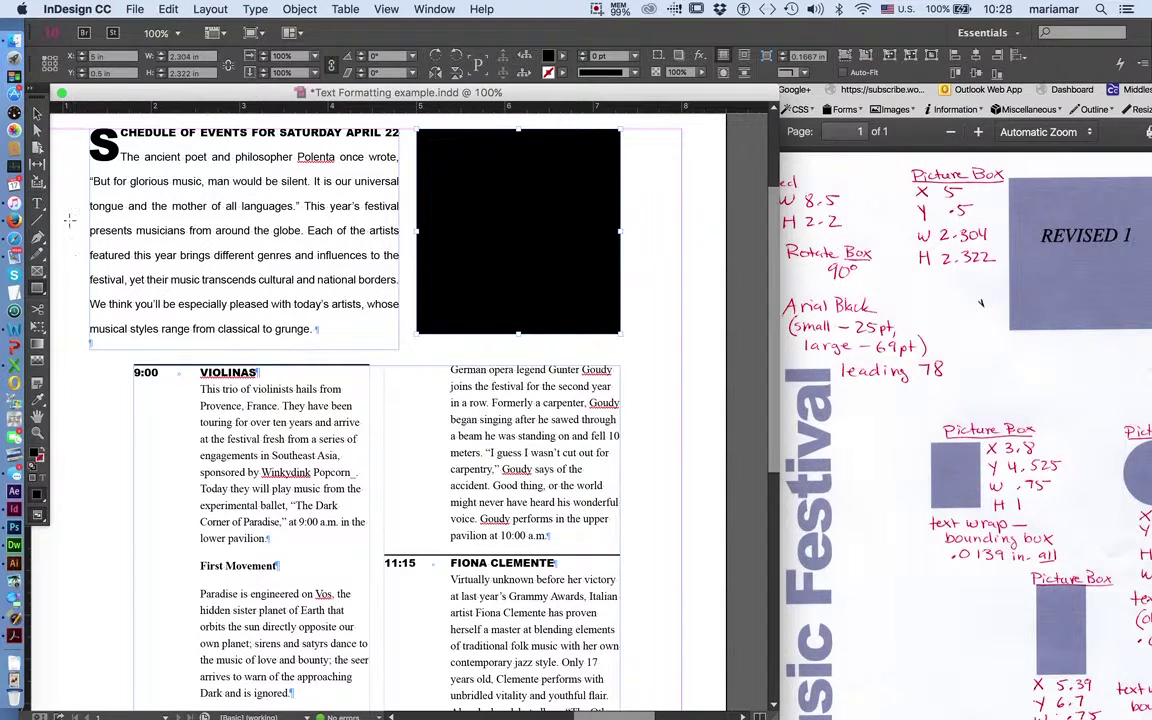
{"action": "left_click", "coordinate": [38, 290]}
{"action": "mouse_move", "coordinate": [301, 399]}
{"action": "left_mouse_down"}
{"action": "mouse_move", "coordinate": [373, 404]}
{"action": "mouse_move", "coordinate": [411, 481]}
{"action": "mouse_move", "coordinate": [398, 497]}
{"action": "left_mouse_up"}
{"action": "key", "text": "shift+x"}
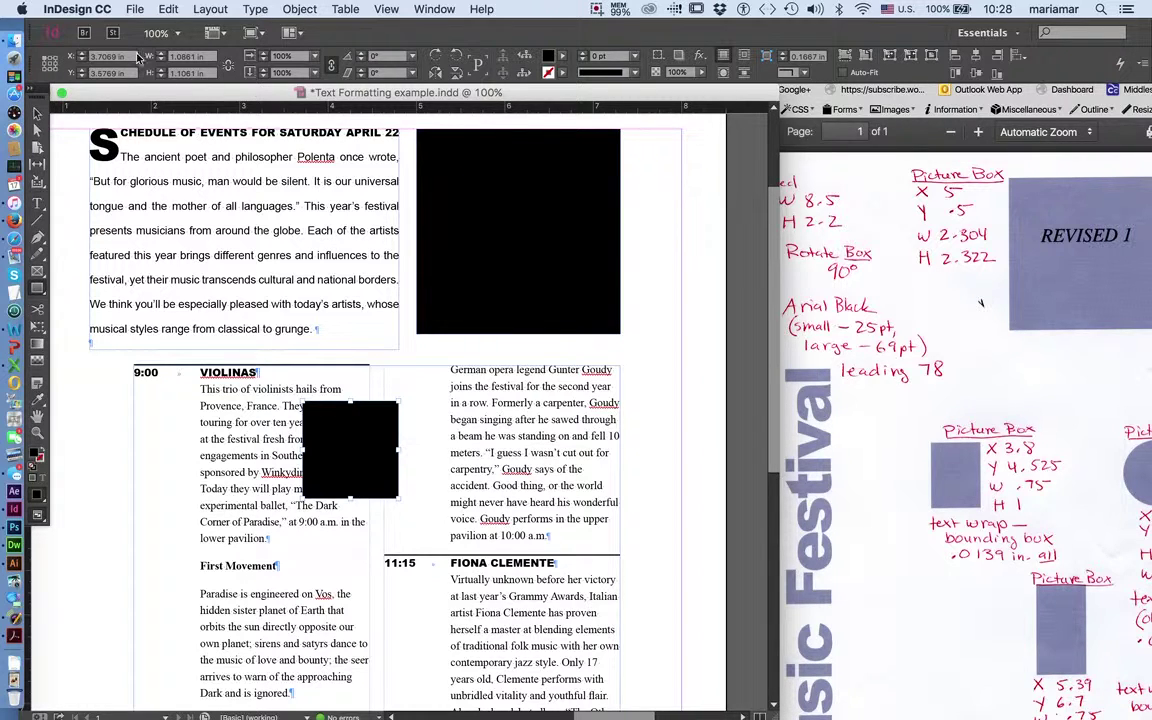
- Position the new box at X 3.8 in, Y 4.525 in, sized 0.75 × 1 in
{"action": "left_click_drag", "start_coordinate": [130, 60], "coordinate": [82, 60]}
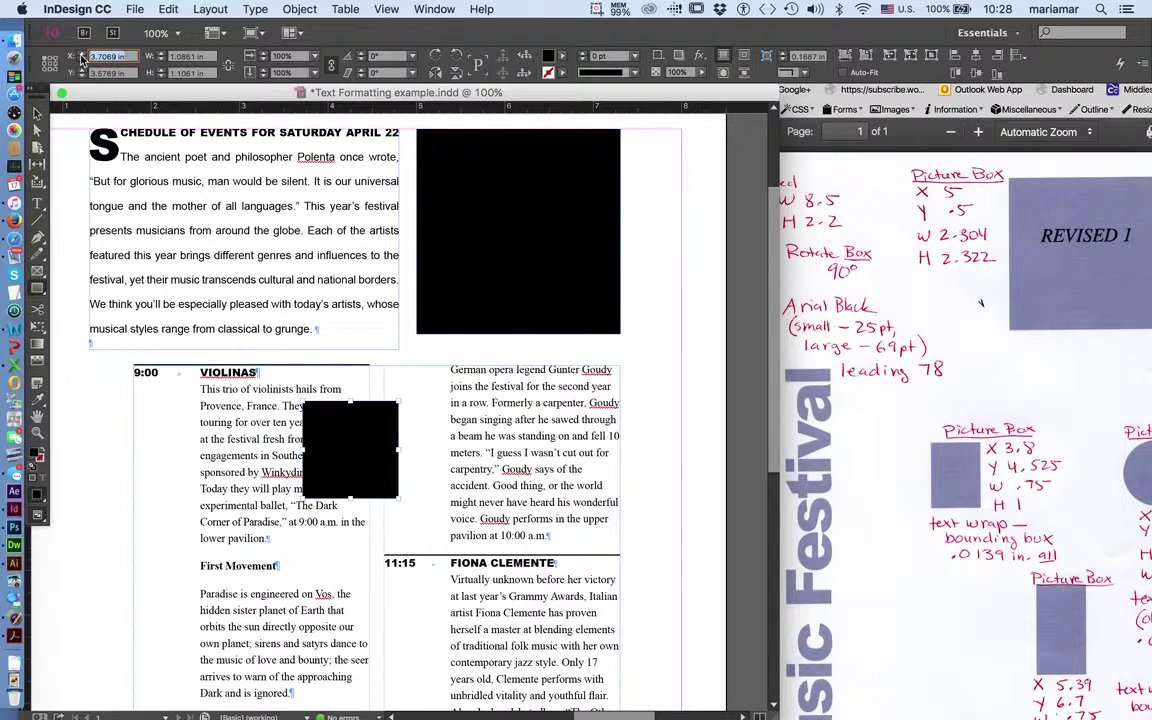
{"action": "type", "text": "3.8"}
{"action": "key", "text": "Tab"}
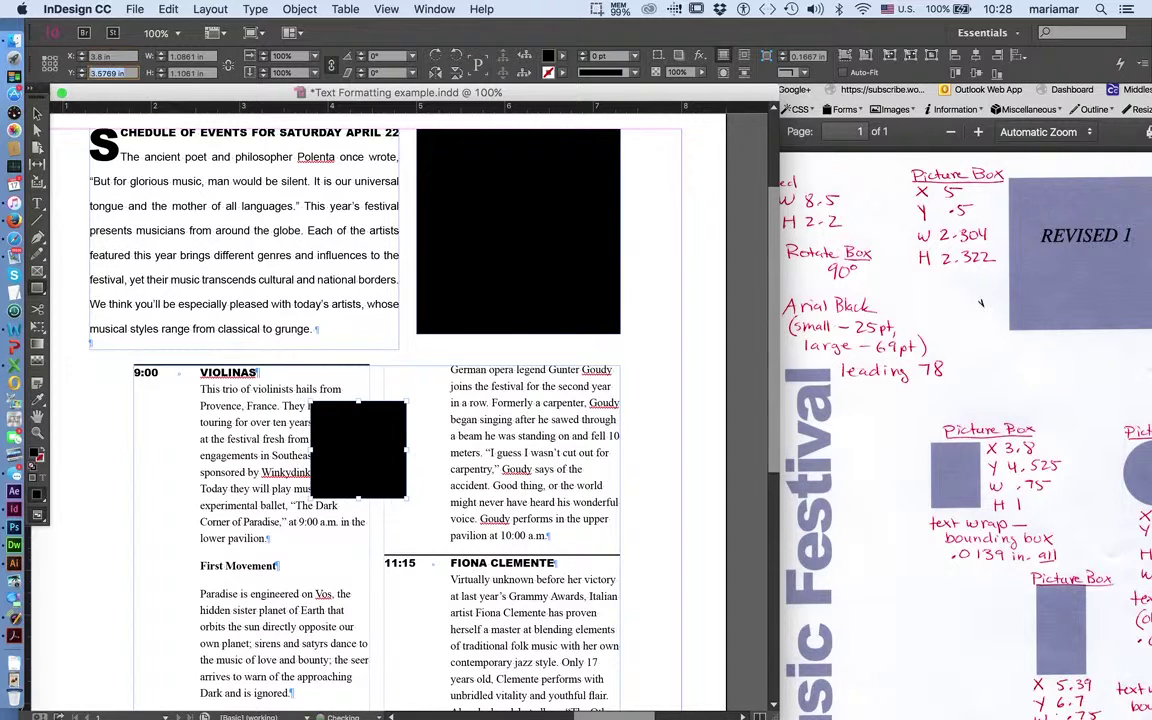
{"action": "type", "text": "4.525"}
{"action": "key", "text": "Tab"}
{"action": "type", "text": "1"}
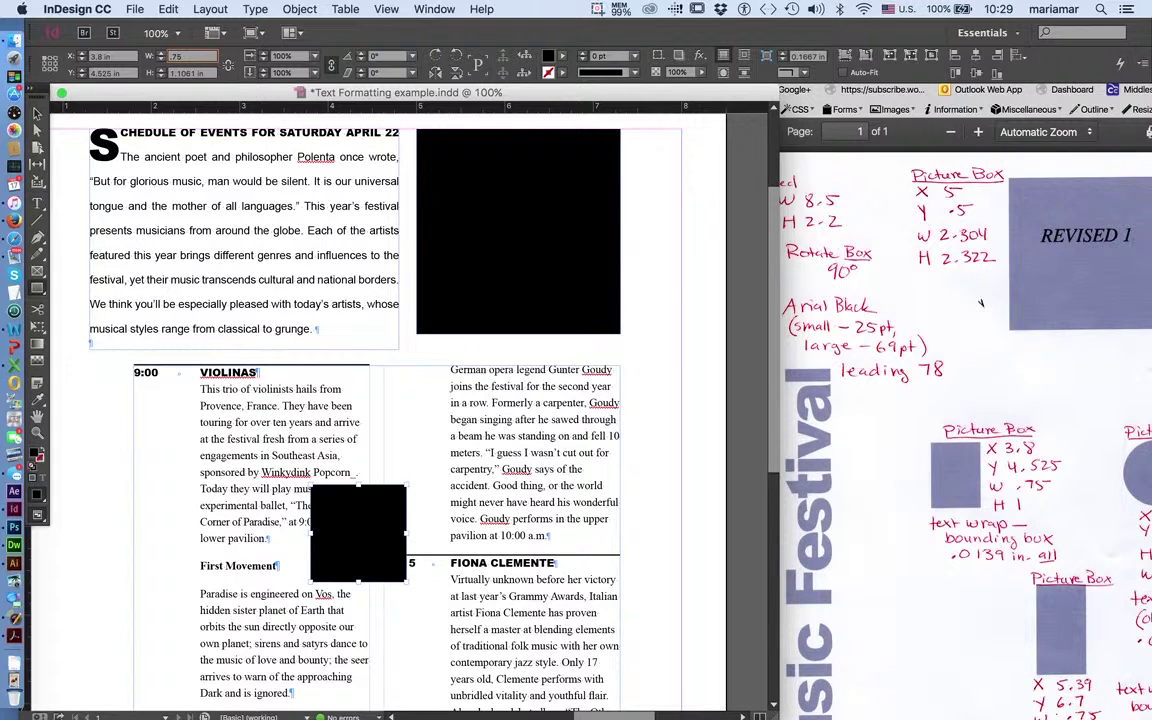
{"action": "type", "text": "75"}
{"action": "key", "text": "Tab"}
{"action": "type", "text": "1"}
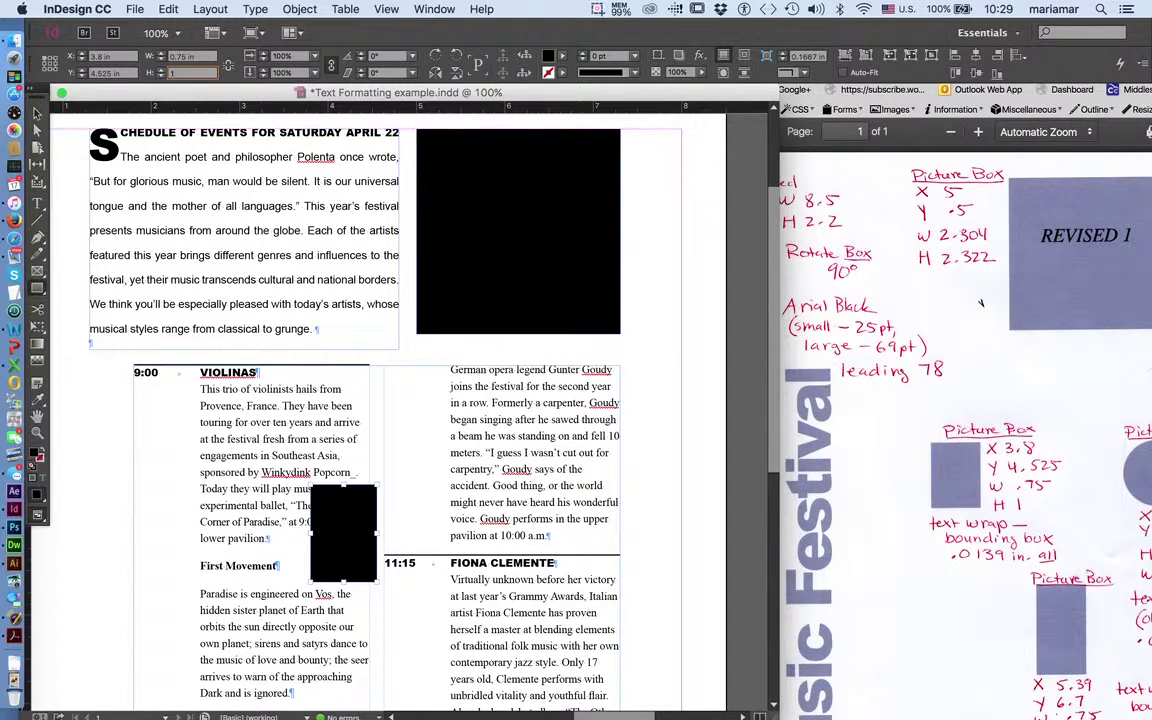
{"action": "key", "text": "Return"}
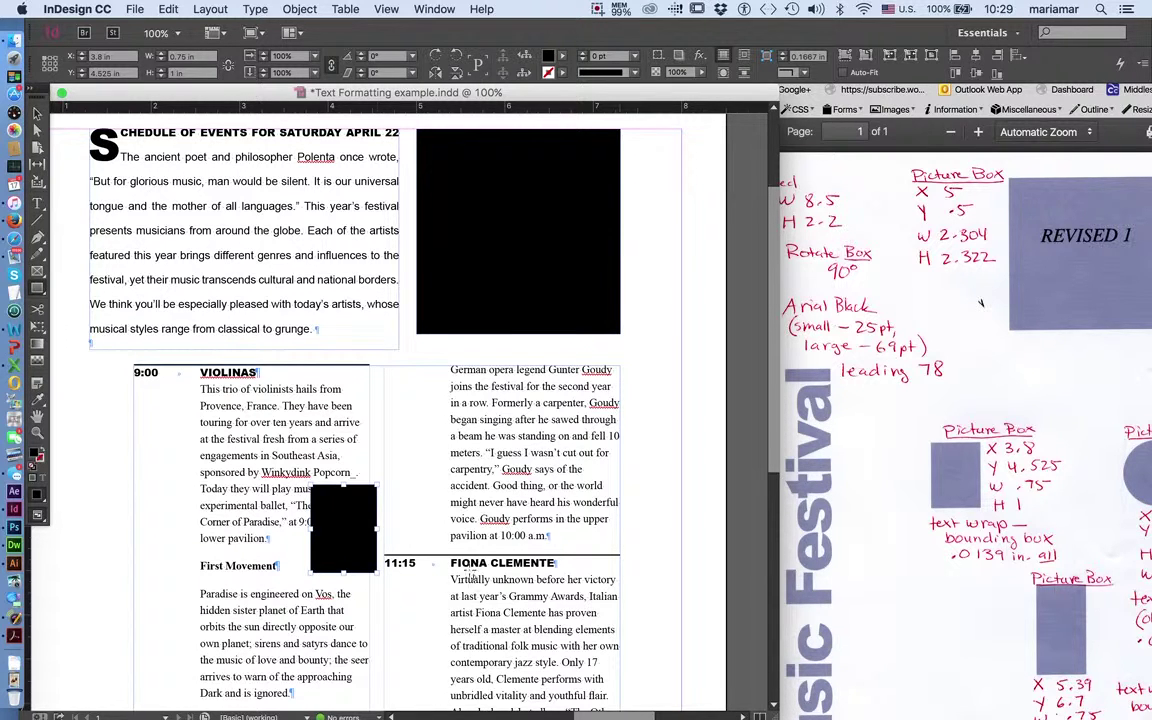
{"action": "left_click", "coordinate": [962, 90]}
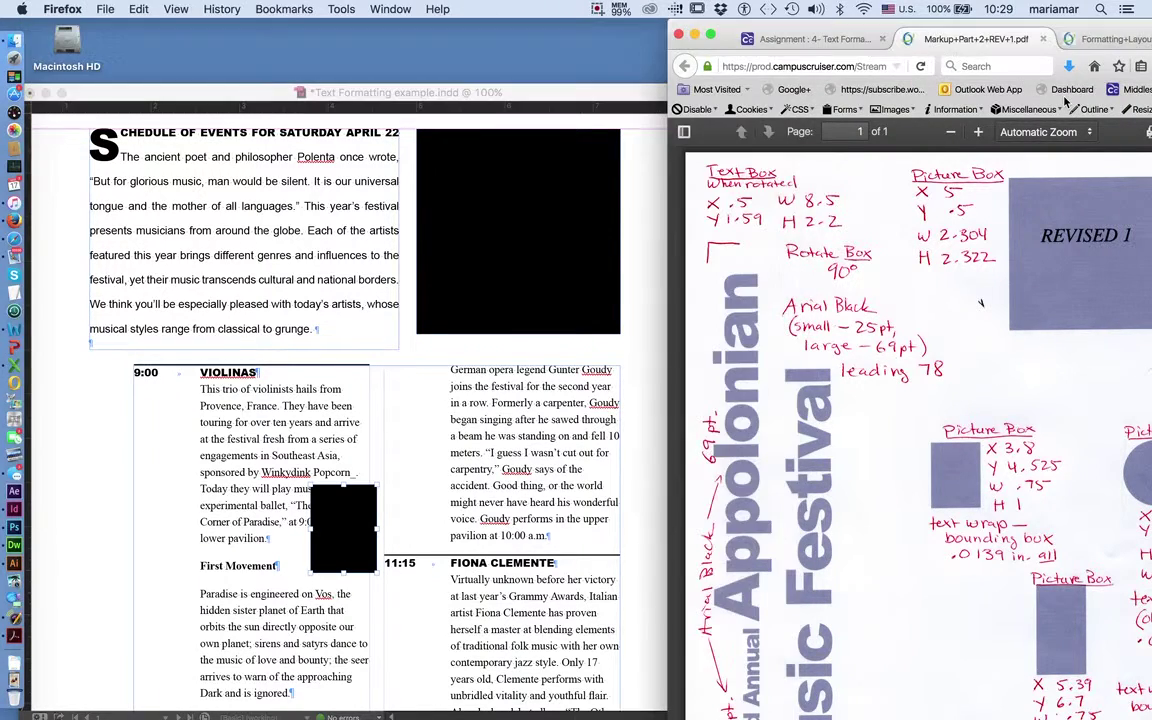
{"action": "left_click", "coordinate": [1107, 42]}
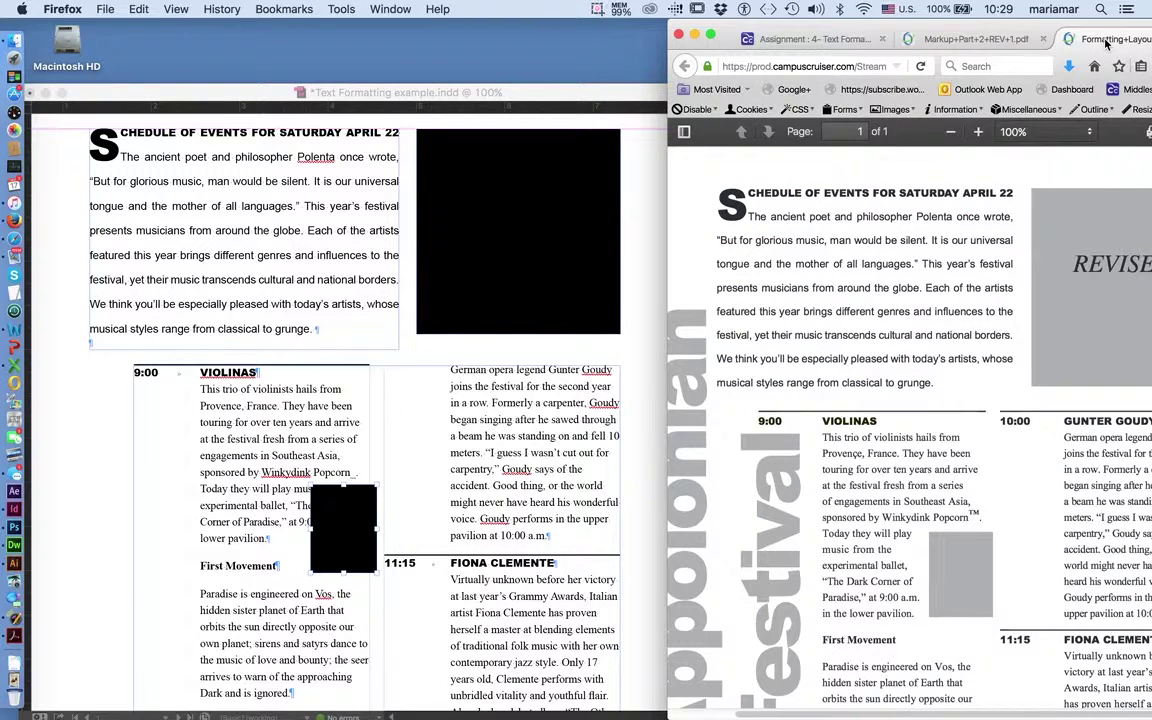
{"action": "left_click", "coordinate": [967, 40]}
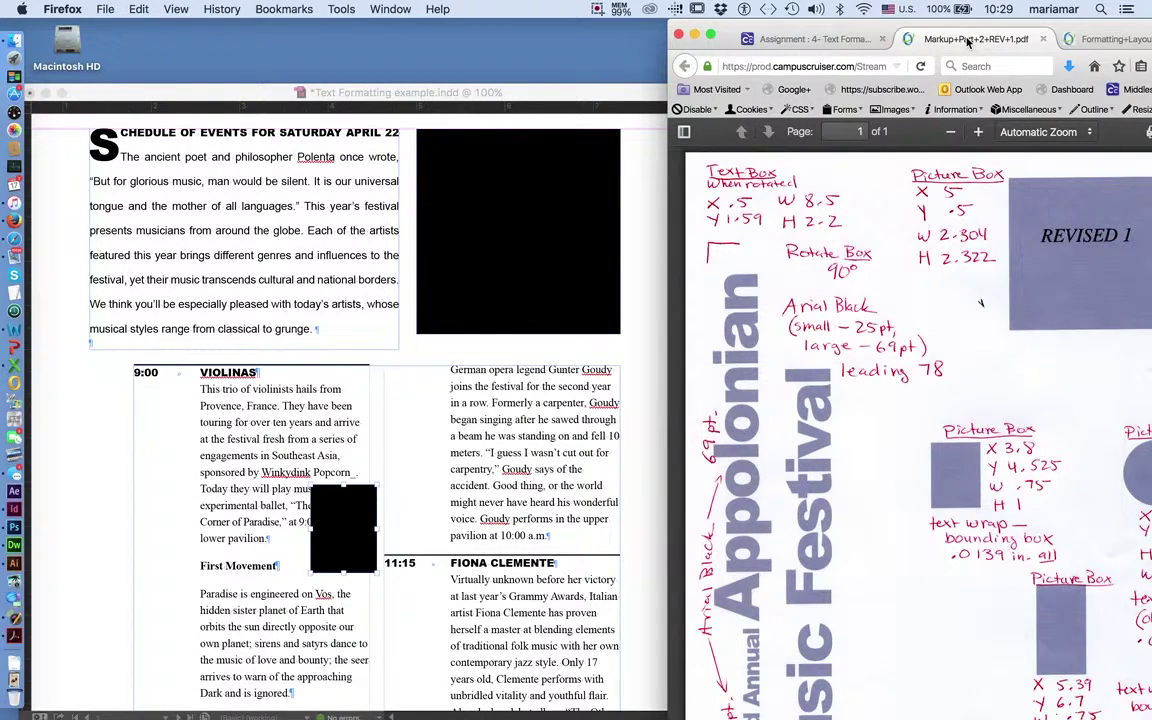
{"action": "left_click", "coordinate": [568, 92]}
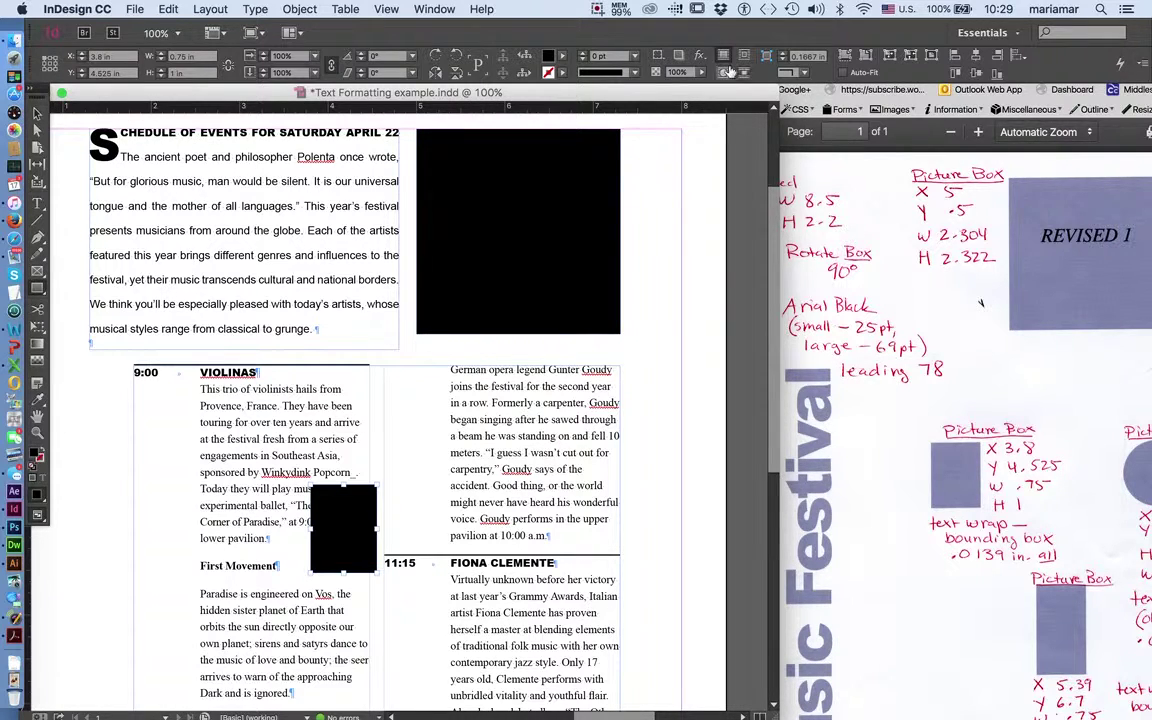
- Open the Text Wrap panel and apply Wrap Around Bounding Box to the black box
{"action": "left_click", "coordinate": [37, 130]}
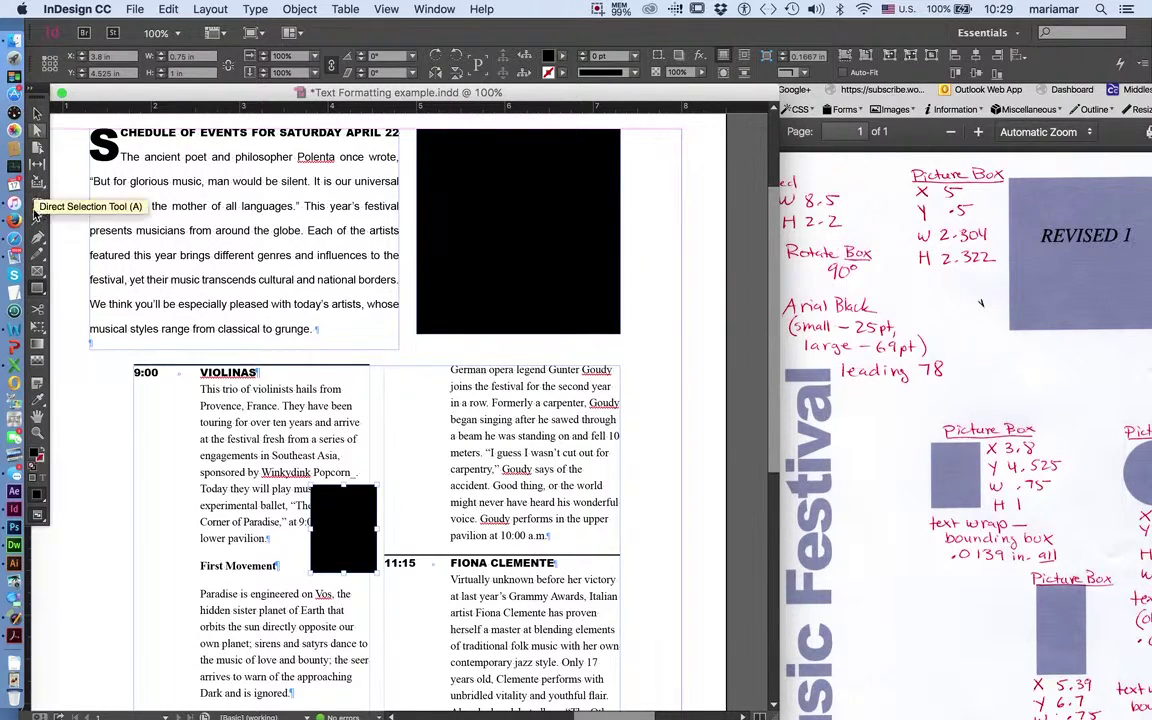
{"action": "left_click", "coordinate": [37, 113]}
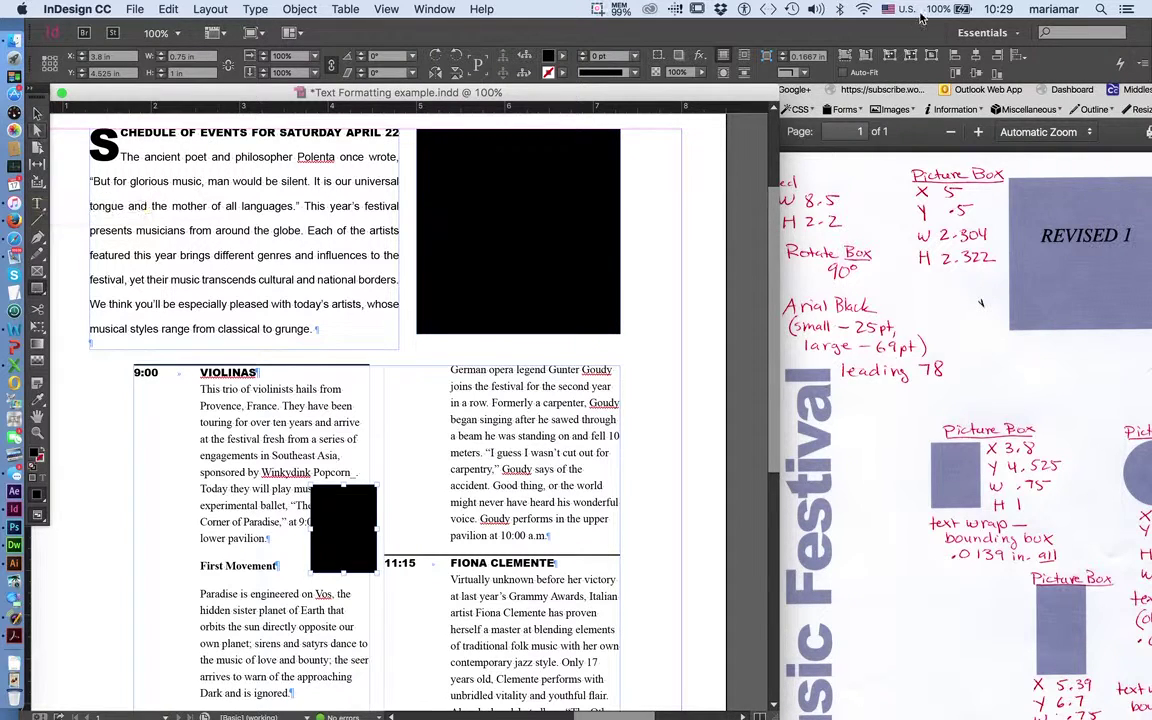
{"action": "left_click", "coordinate": [430, 10]}
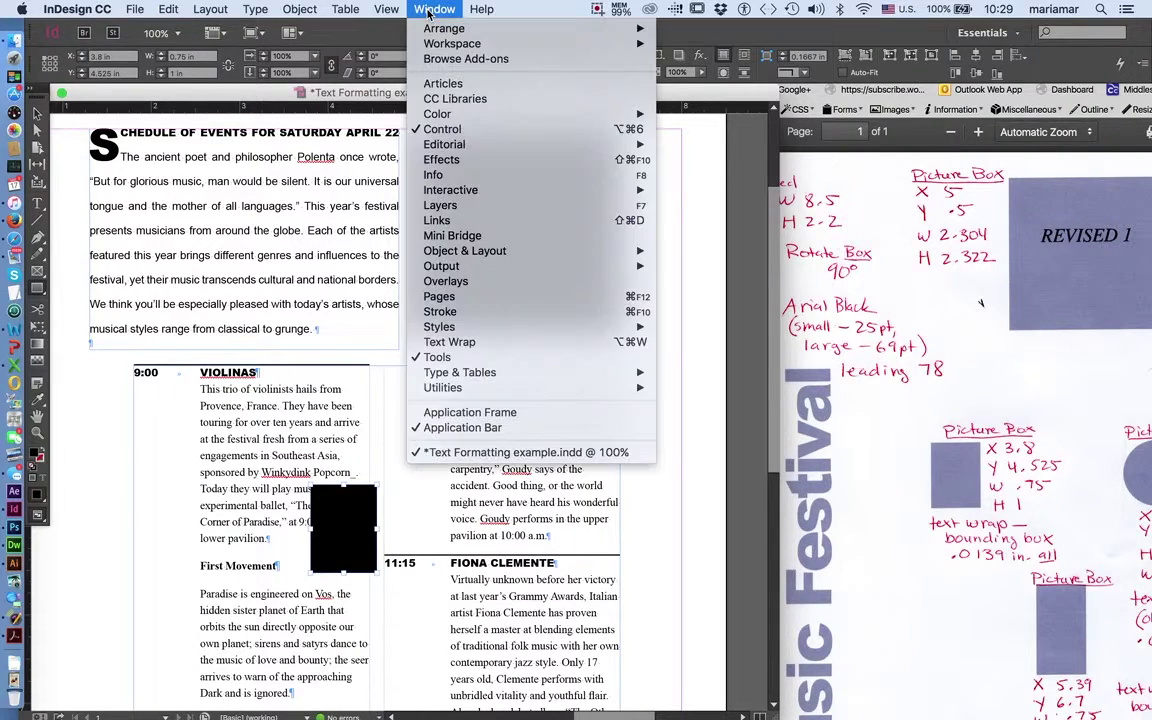
{"action": "left_click", "coordinate": [447, 343]}
{"action": "left_click_drag", "start_coordinate": [527, 288], "coordinate": [666, 151]}
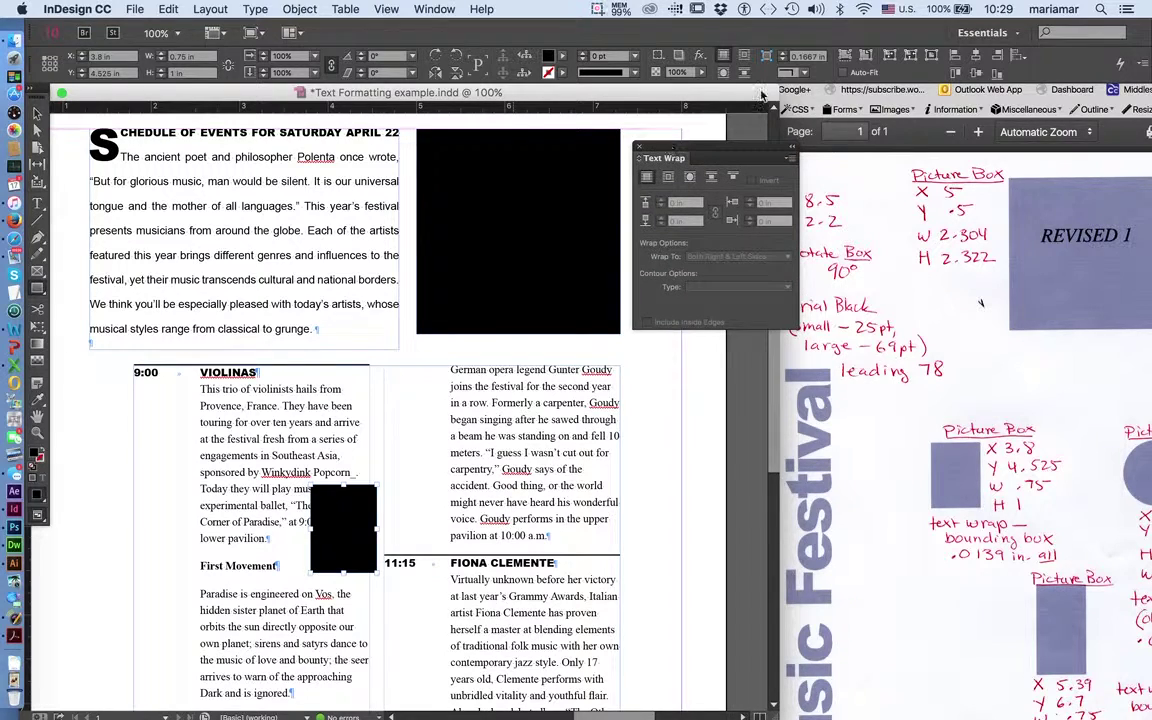
{"action": "left_click", "coordinate": [669, 178]}
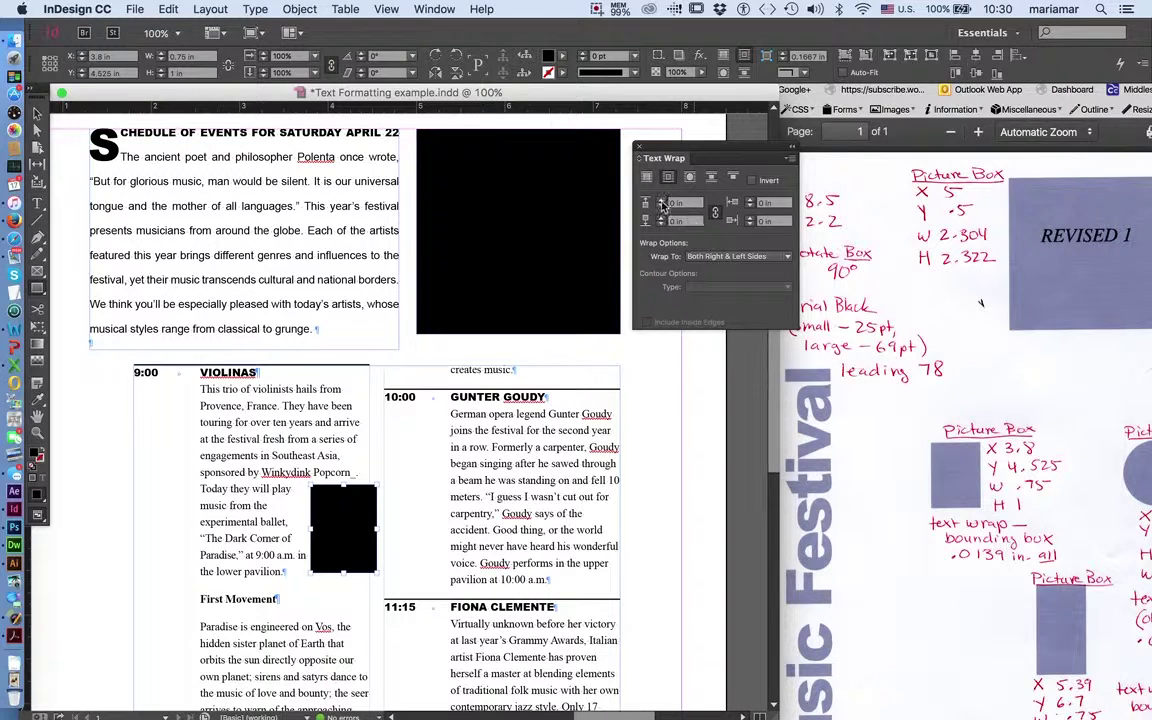
- Set the wrap offset to 0.0139 in on all sides and check the text reflow
{"action": "key", "text": "super+equal"}
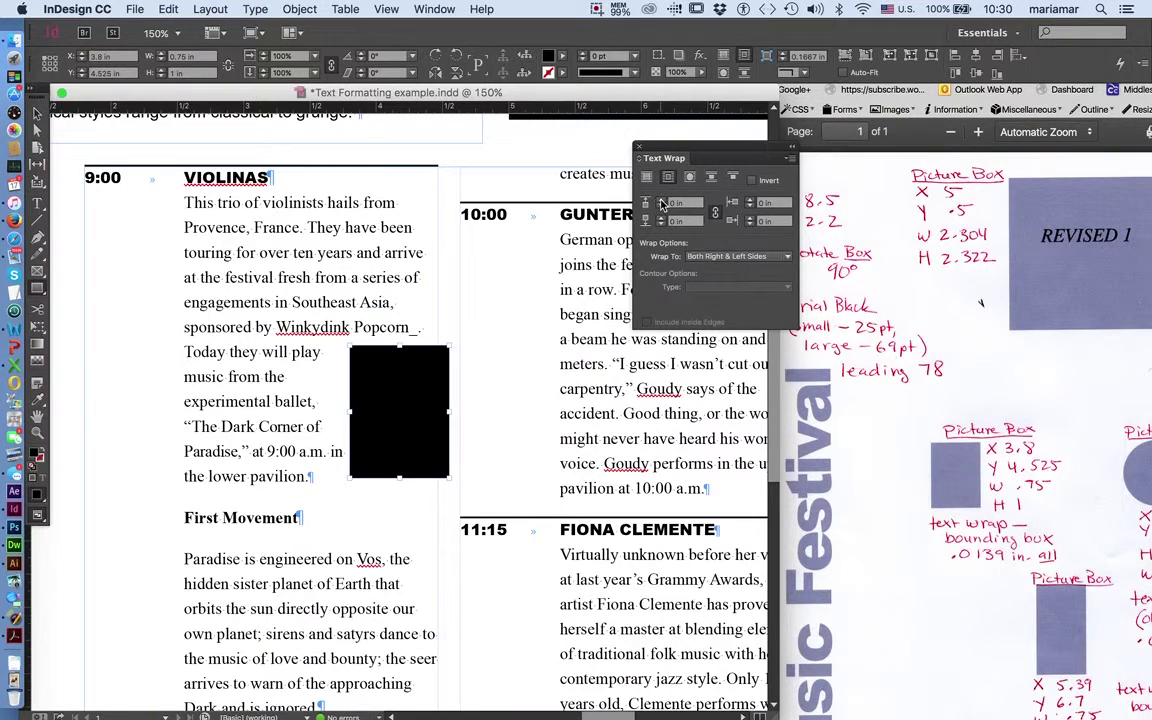
{"action": "left_click", "coordinate": [661, 203]}
{"action": "left_click", "coordinate": [661, 203]}
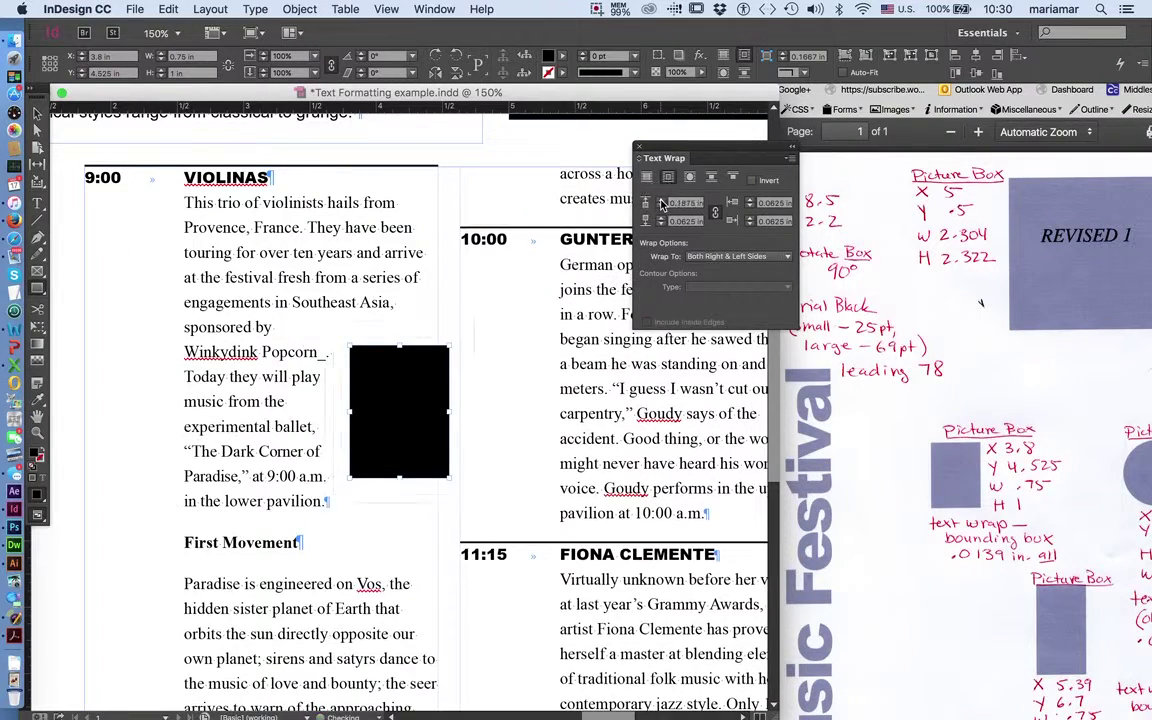
{"action": "left_click", "coordinate": [661, 203]}
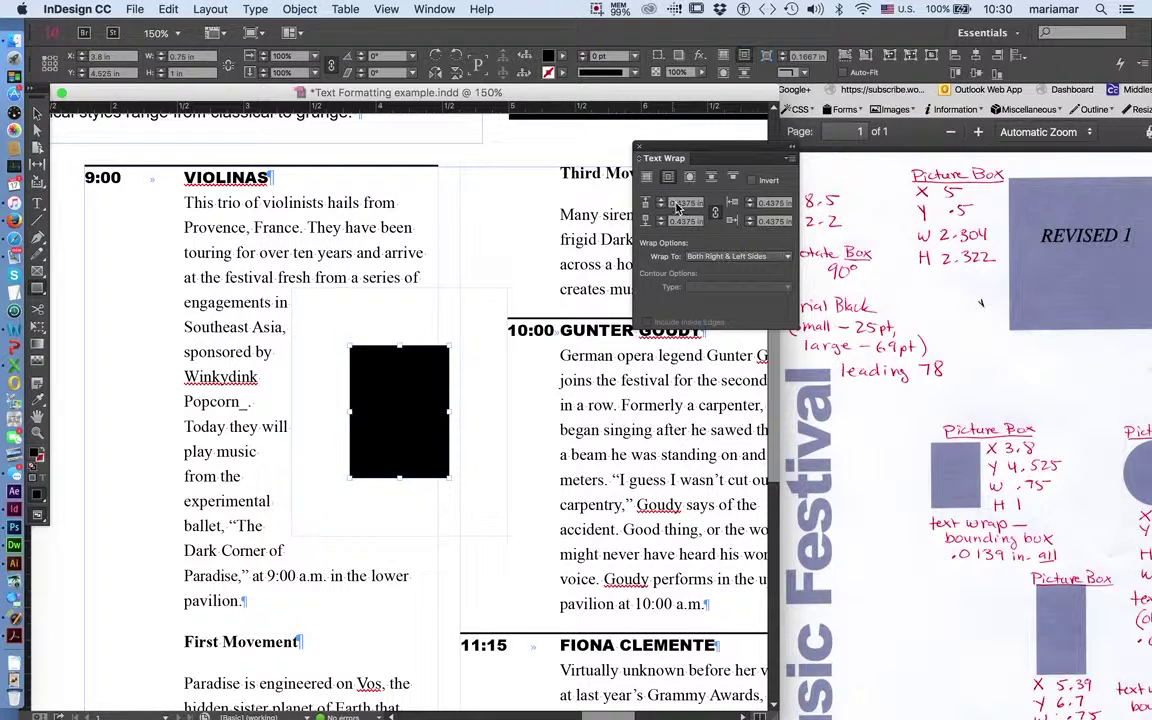
{"action": "left_click", "coordinate": [730, 205]}
{"action": "type", "text": "0.0139"}
{"action": "key", "text": "Return"}
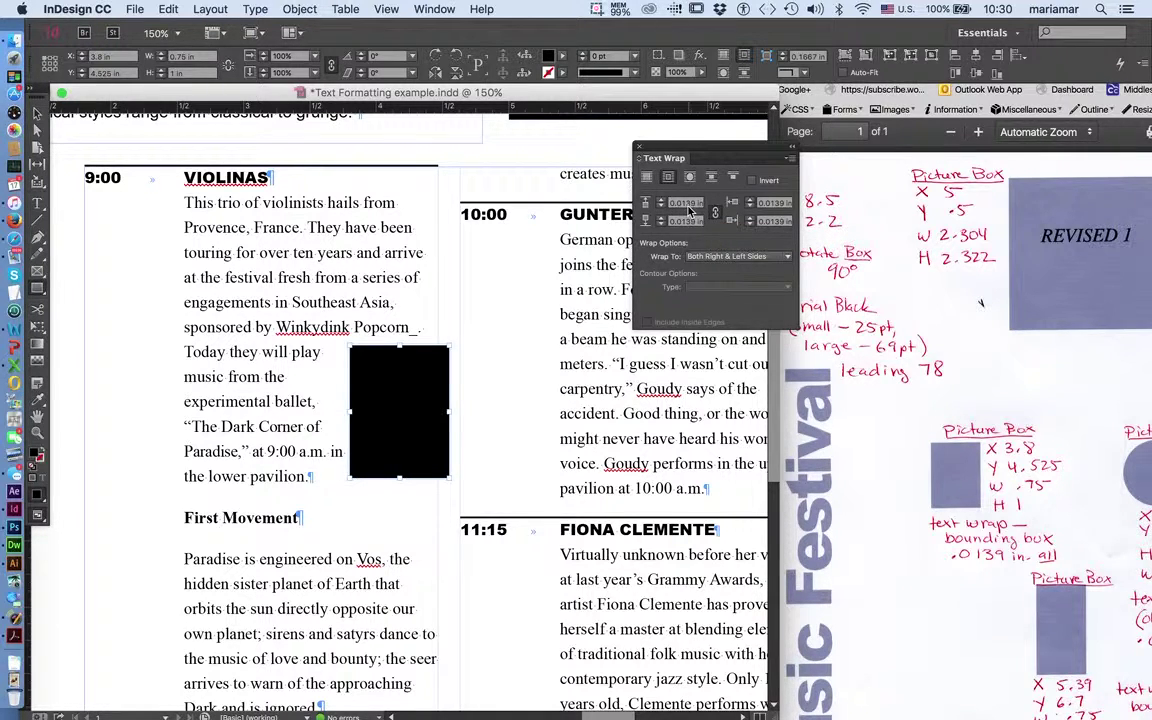
{"action": "left_click", "coordinate": [494, 462]}
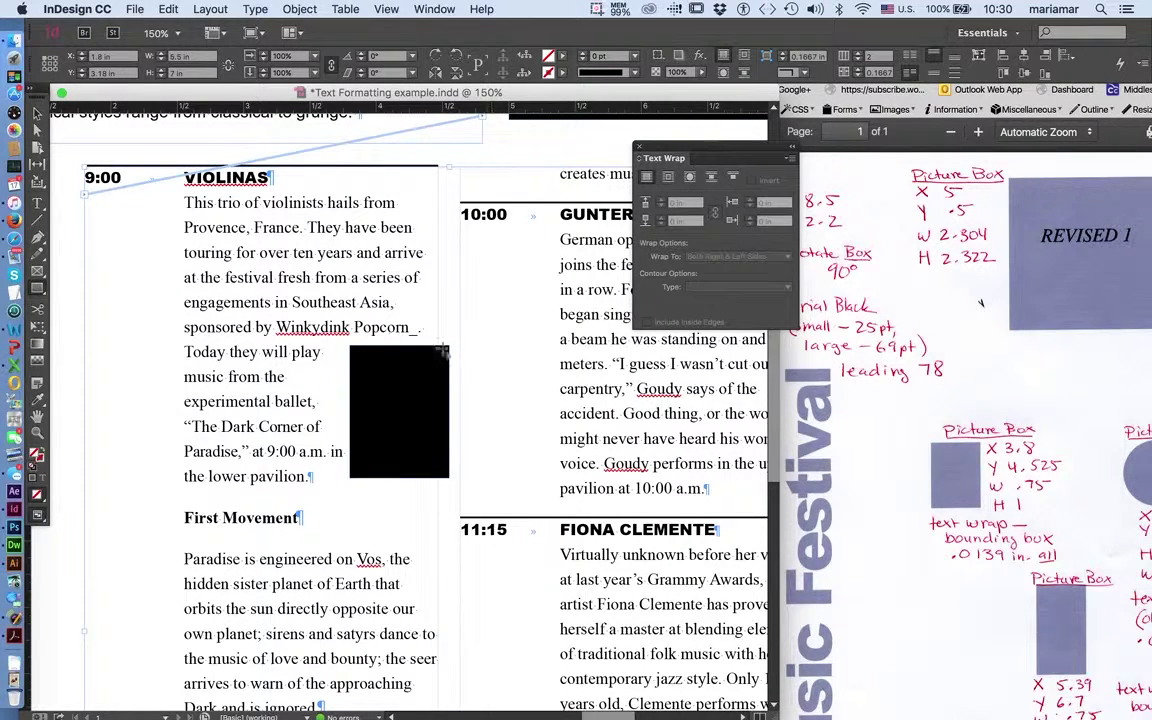
- Compare with the finished example PDF zoomed on the Violinas entry, then return to InDesign
{"action": "left_click", "coordinate": [829, 326]}
{"action": "left_click", "coordinate": [1096, 43]}
{"action": "scroll", "coordinate": [955, 448], "scroll_direction": "down", "scroll_amount": 5}
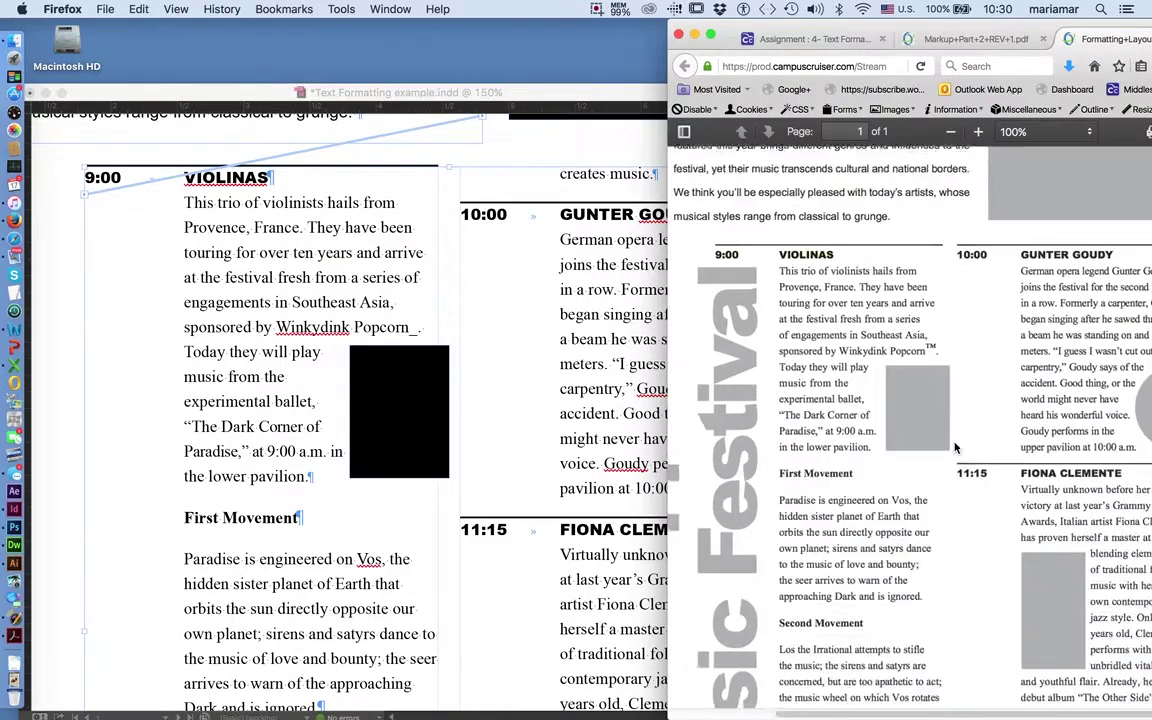
{"action": "key", "text": "super+plus"}
{"action": "key", "text": "super+plus"}
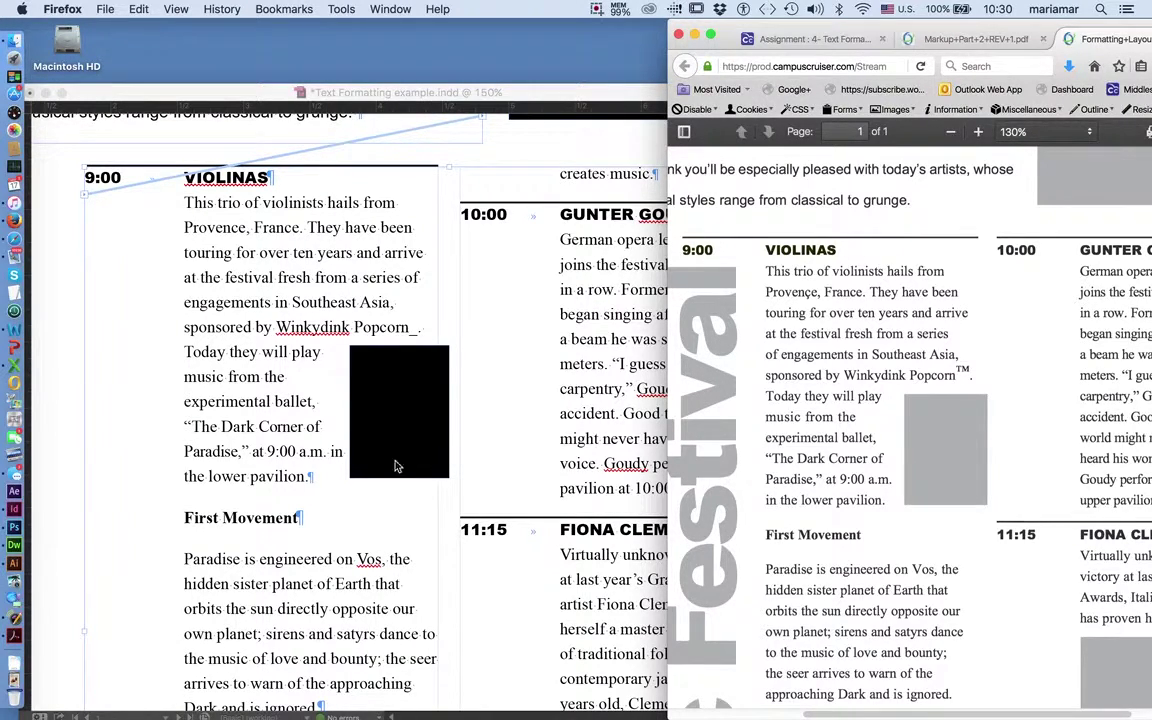
{"action": "key", "text": "super+equal"}
{"action": "key", "text": "super+equal"}
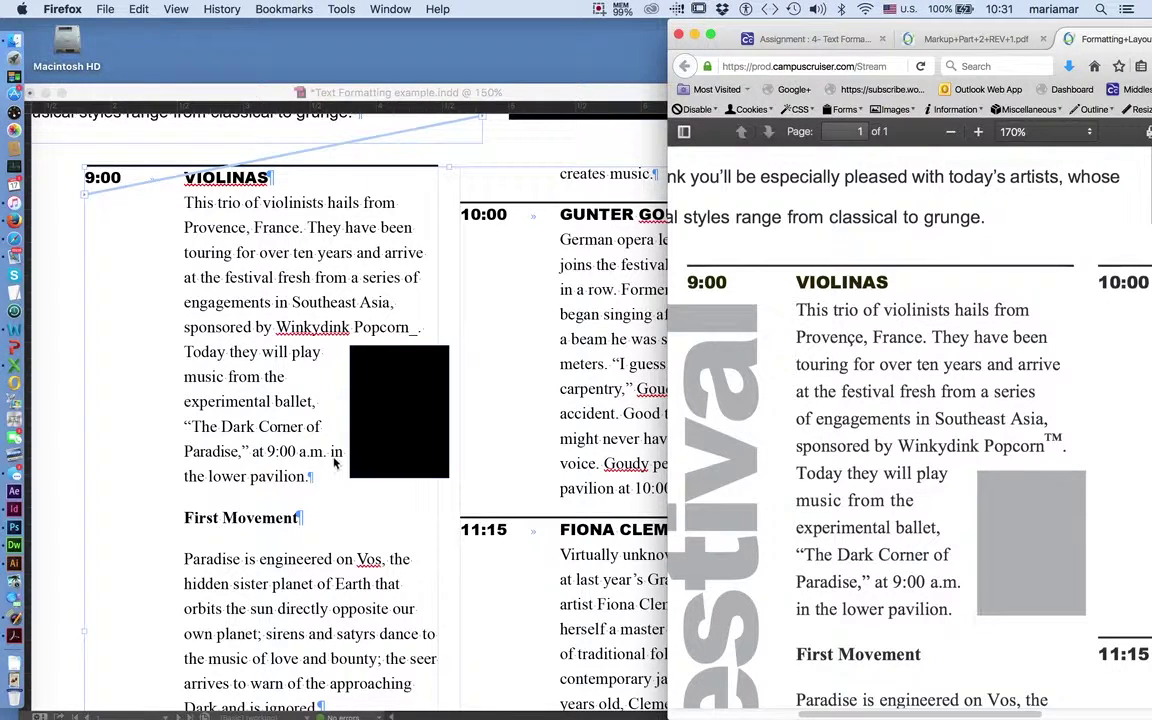
{"action": "left_click", "coordinate": [380, 438]}
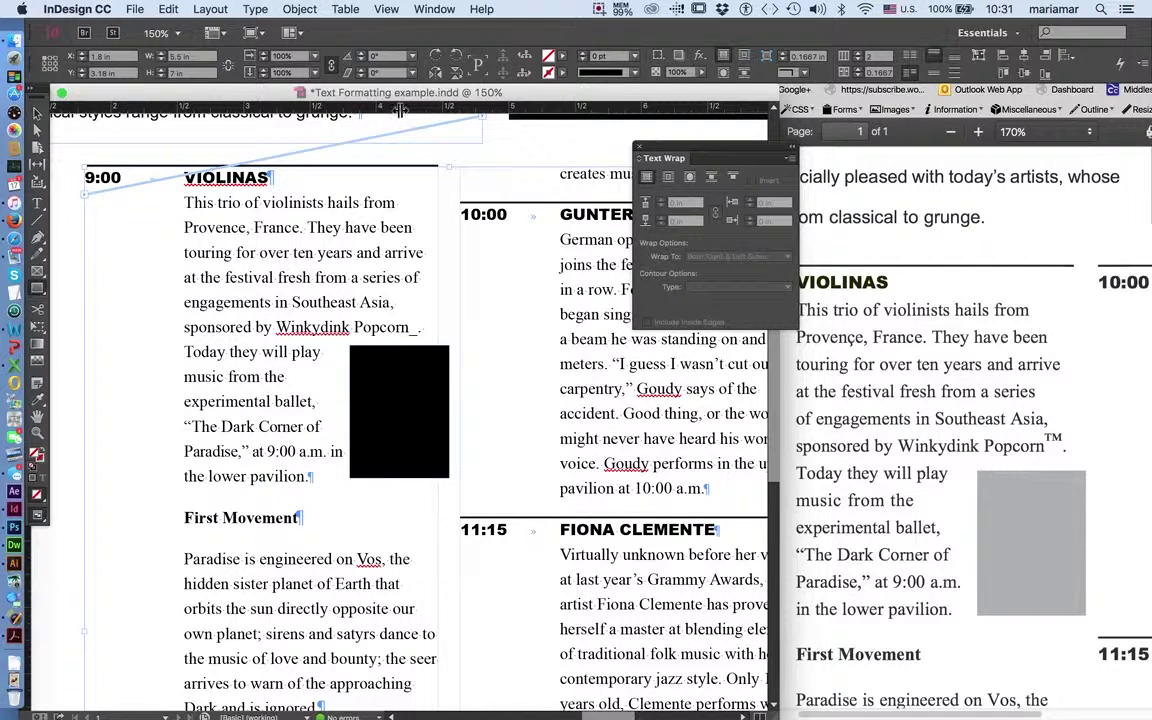
- Add horizontal guides at the black box and trim its height to about 0.99 in
{"action": "left_click_drag", "start_coordinate": [390, 113], "coordinate": [408, 352]}
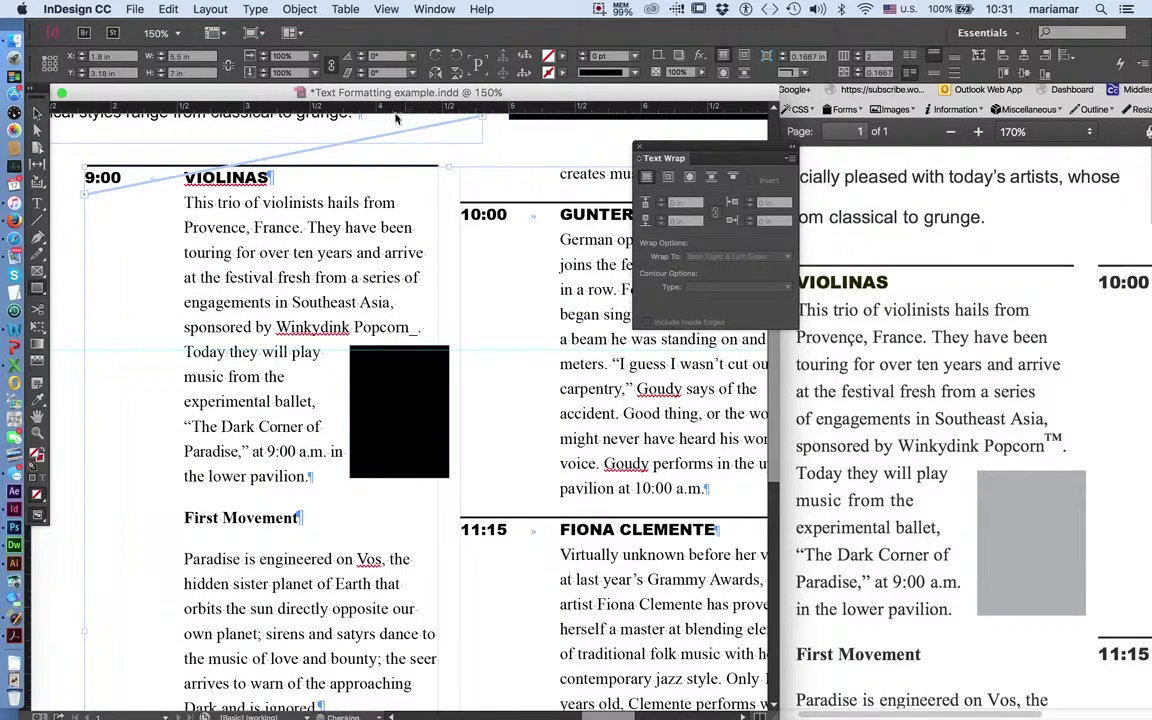
{"action": "left_click_drag", "start_coordinate": [395, 114], "coordinate": [380, 483]}
{"action": "left_click", "coordinate": [392, 440]}
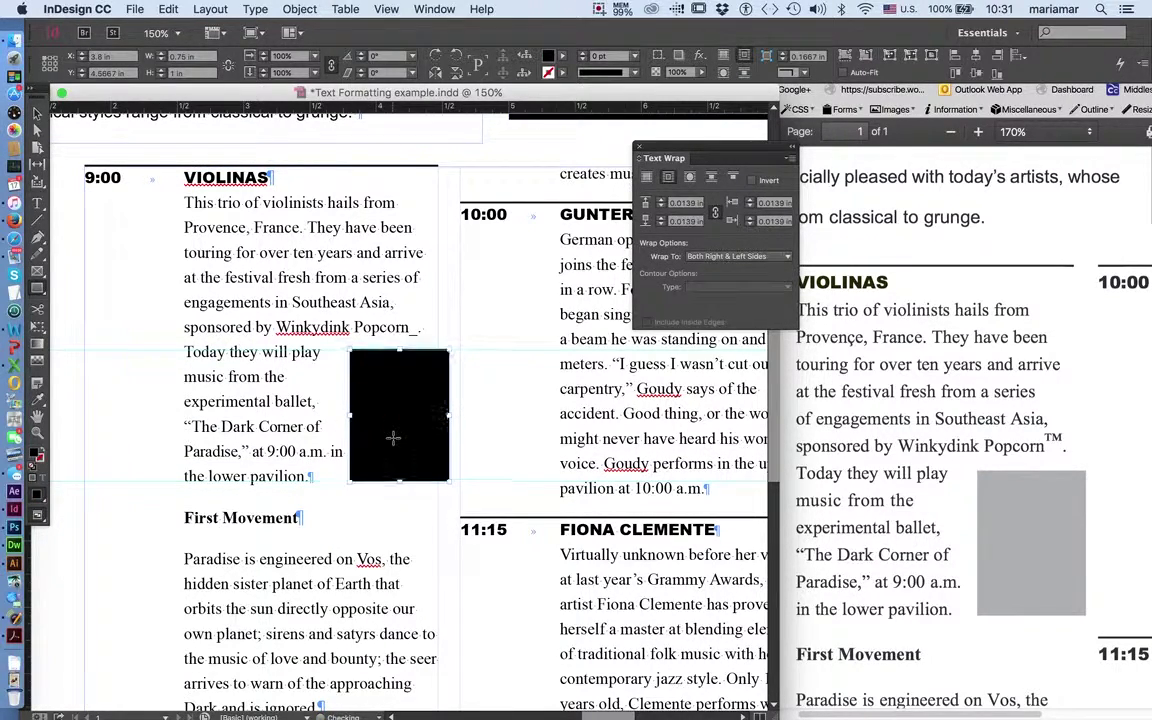
{"action": "key", "text": "Down"}
{"action": "key", "text": "super+equal"}
{"action": "key", "text": "super+equal"}
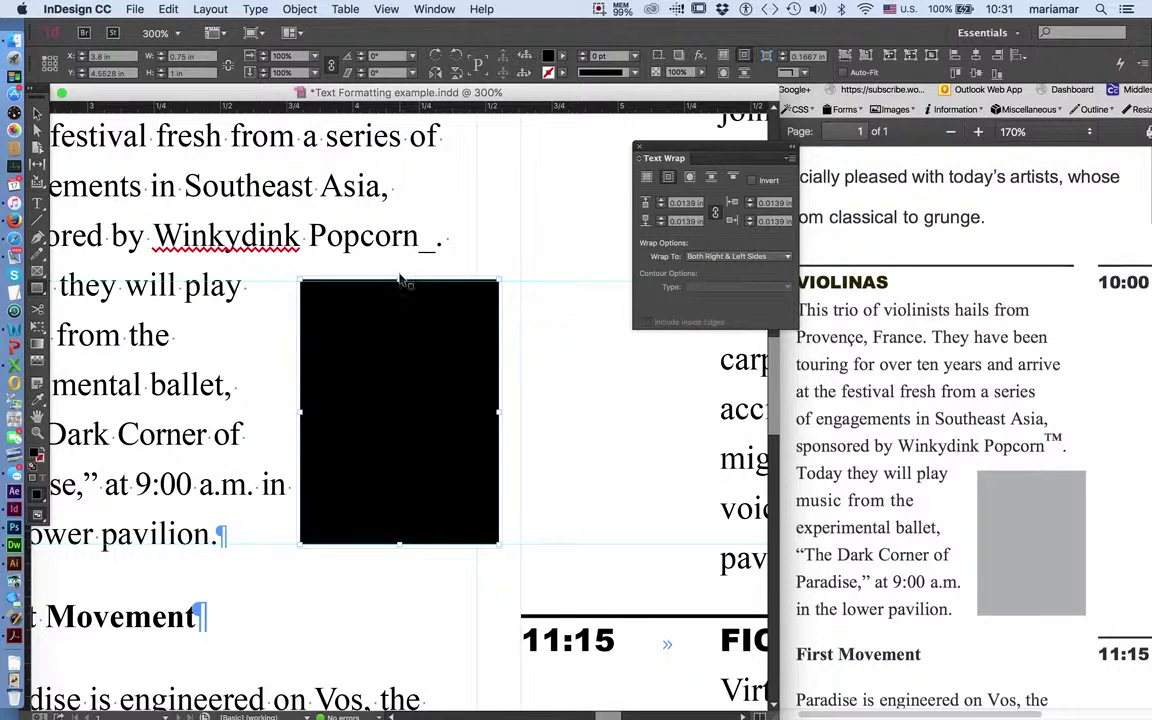
{"action": "left_click_drag", "start_coordinate": [399, 279], "coordinate": [400, 284]}
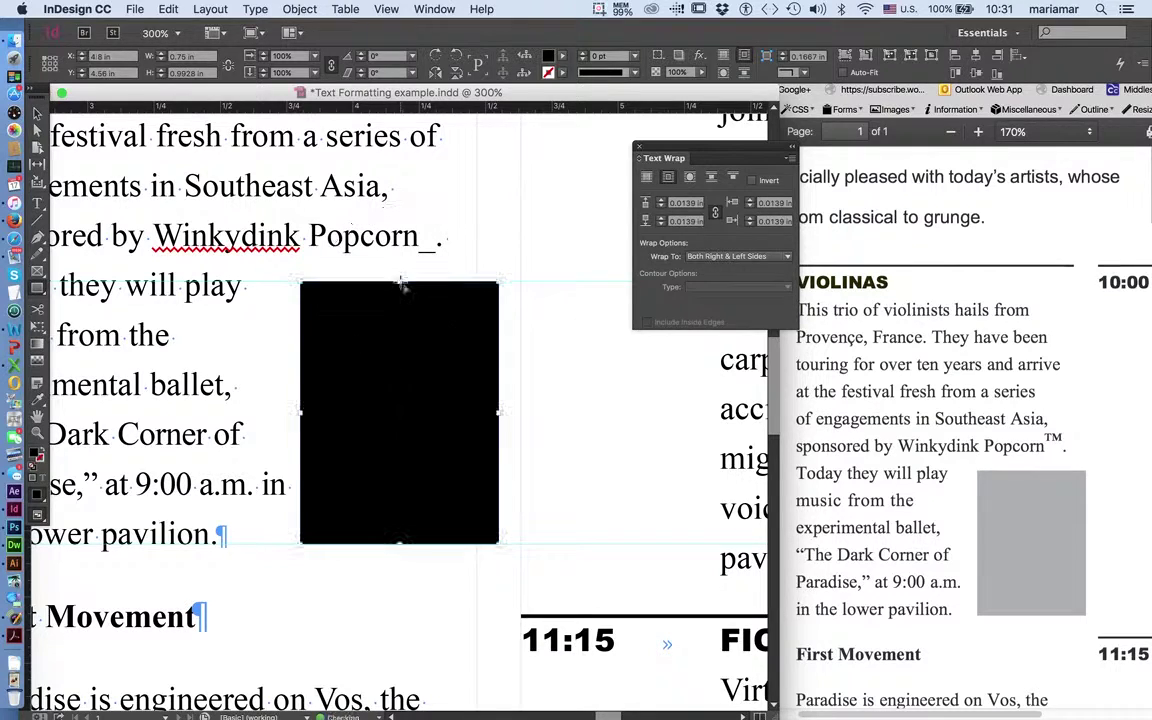
- Fine-tune the black box's vertical position beside the Violinas lines it interrupts
{"action": "left_click", "coordinate": [421, 629]}
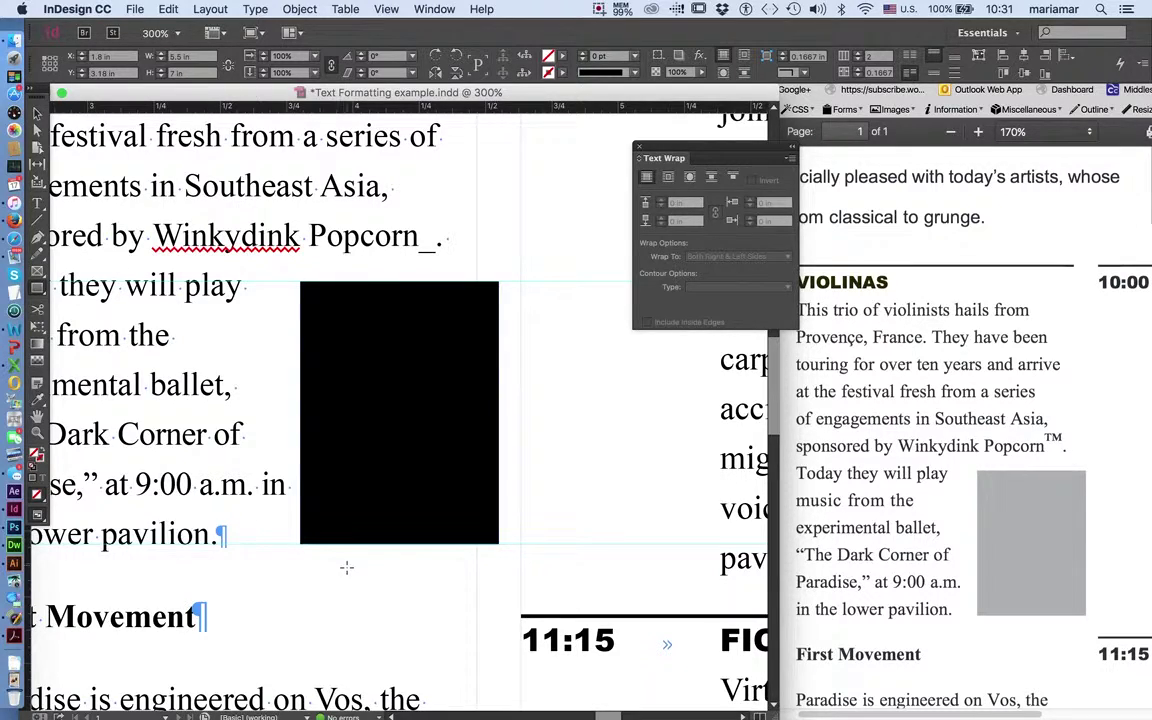
{"action": "key", "text": "super+minus"}
{"action": "key", "text": "super+minus"}
{"action": "key", "text": "super+minus"}
{"action": "key", "text": "super+minus"}
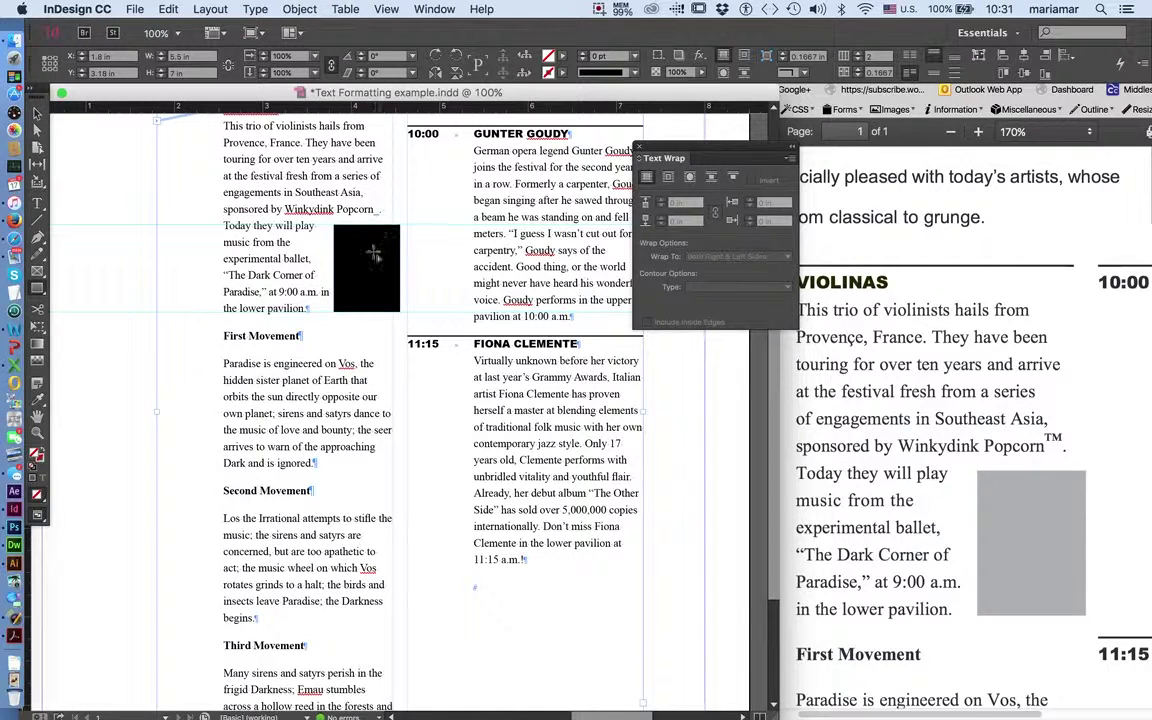
{"action": "left_click", "coordinate": [371, 258]}
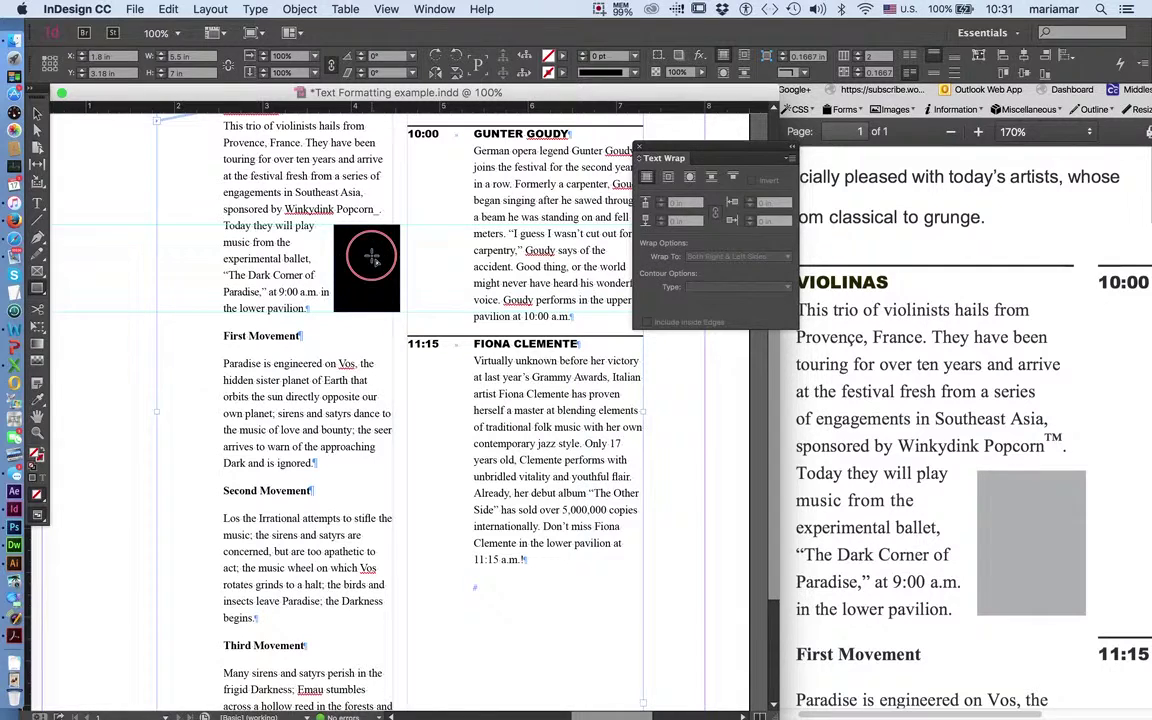
{"action": "left_click_drag", "start_coordinate": [371, 258], "coordinate": [370, 254]}
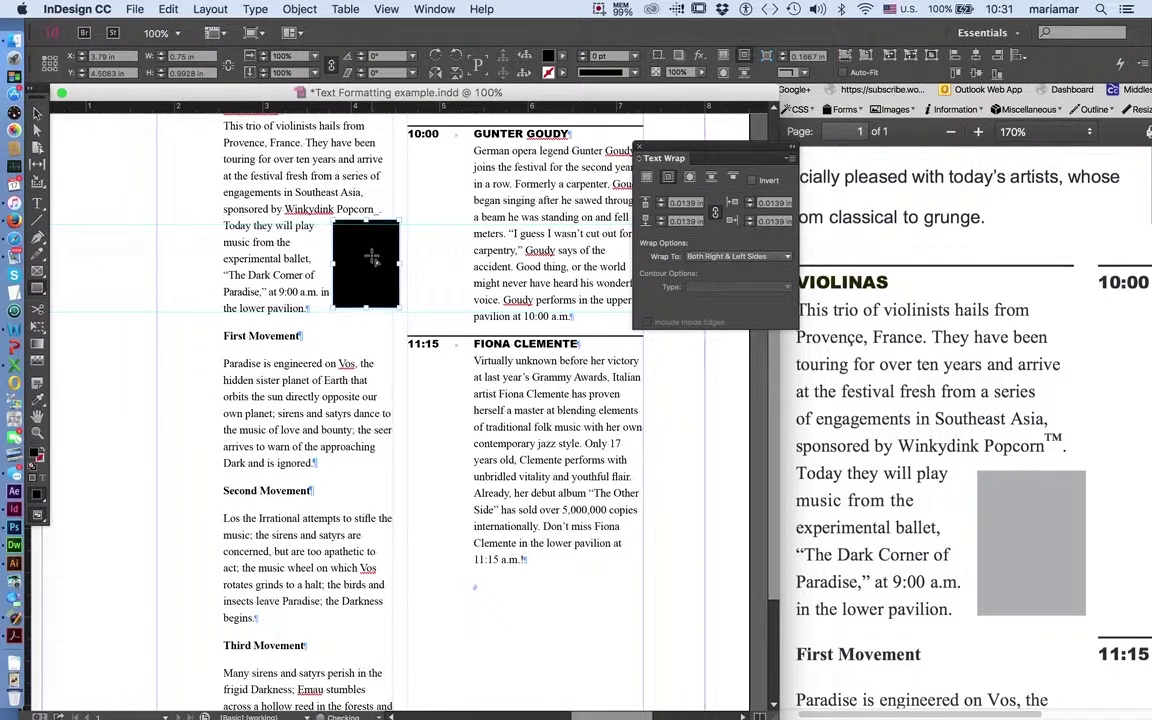
{"action": "left_click", "coordinate": [378, 330]}
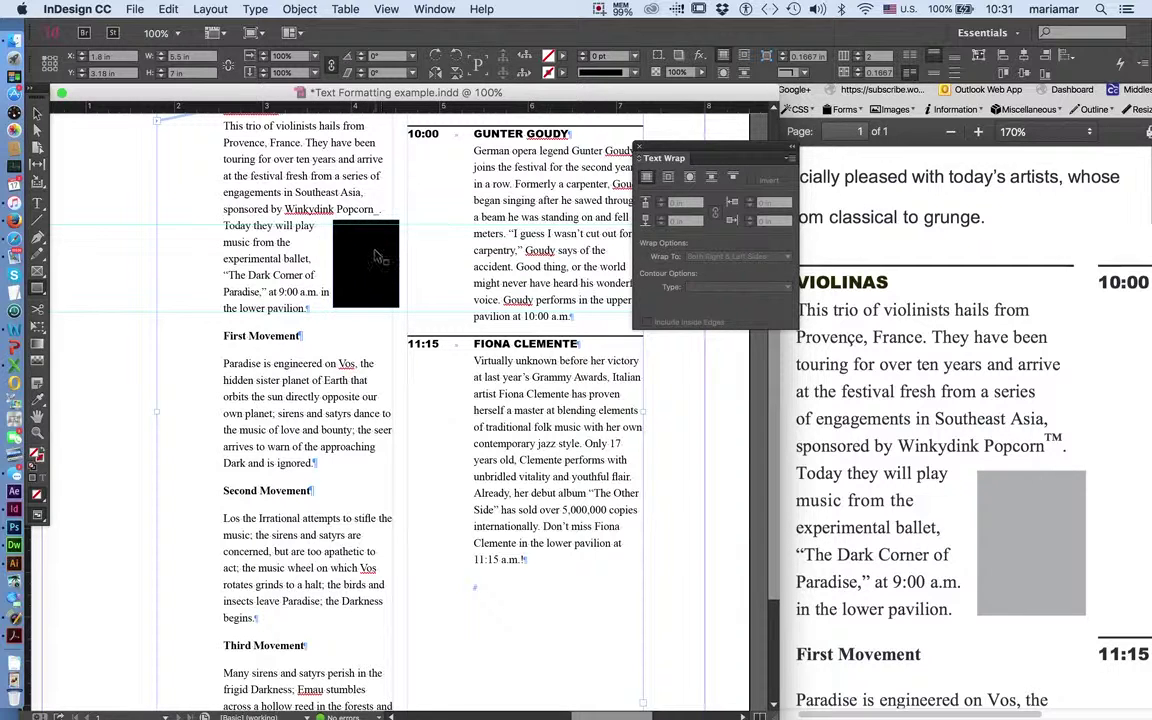
{"action": "left_click_drag", "start_coordinate": [378, 258], "coordinate": [376, 263]}
{"action": "left_click", "coordinate": [381, 352]}
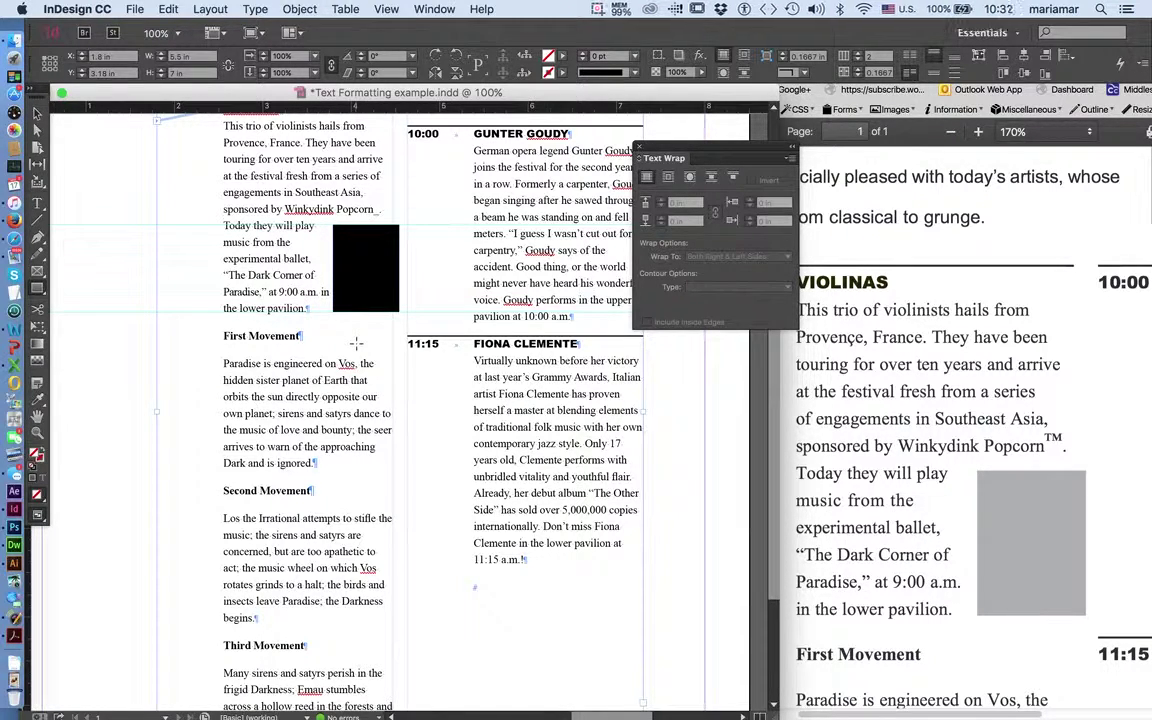
{"action": "scroll", "coordinate": [356, 343], "scroll_direction": "up", "scroll_amount": 3}
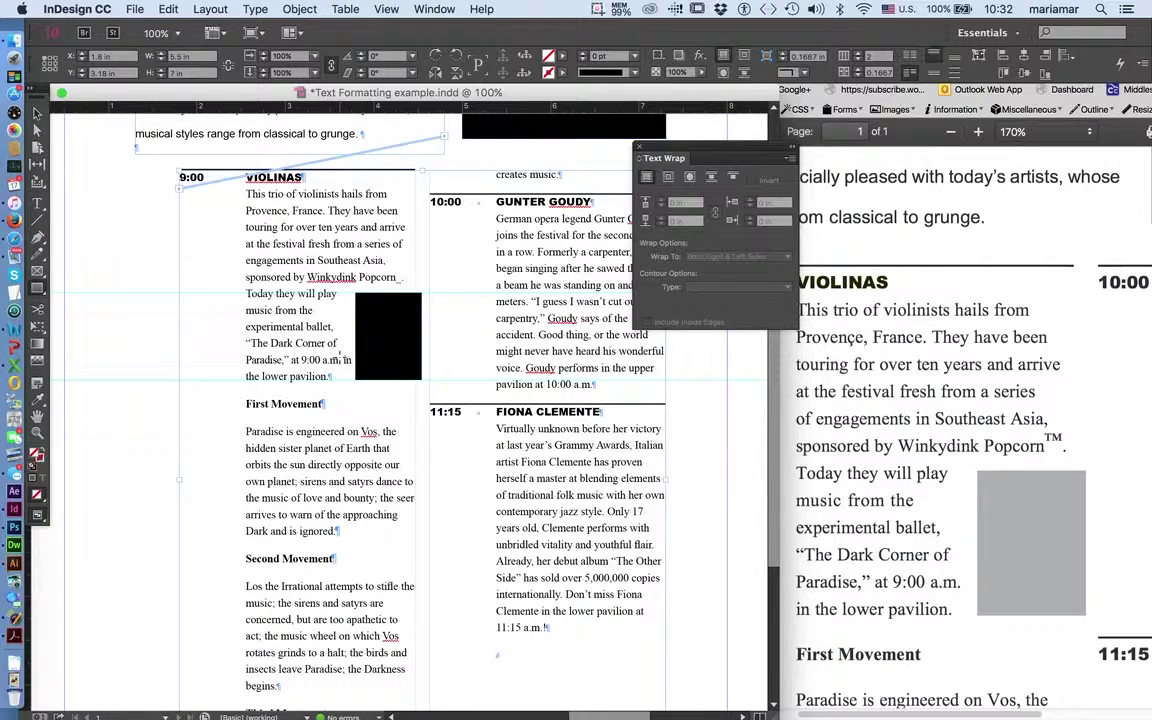
- Switch to the Type tool and zoom to 200% on the VIOLINAS article
{"action": "left_click", "coordinate": [38, 204]}
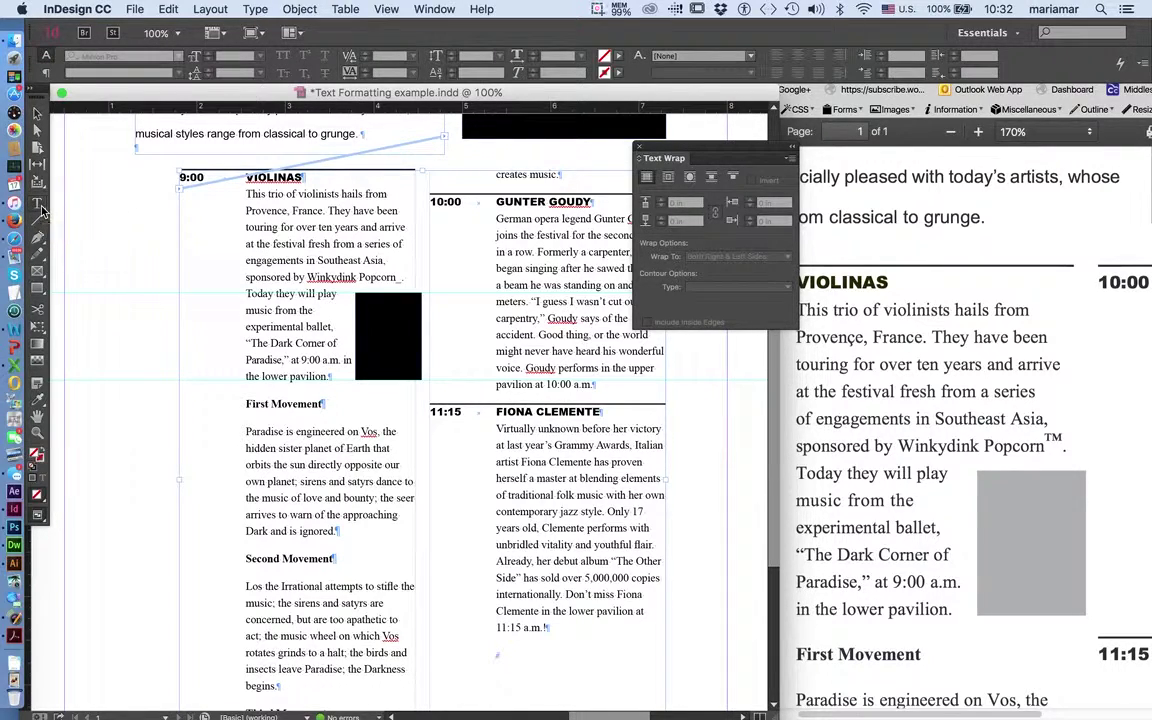
{"action": "key", "text": "super+equal"}
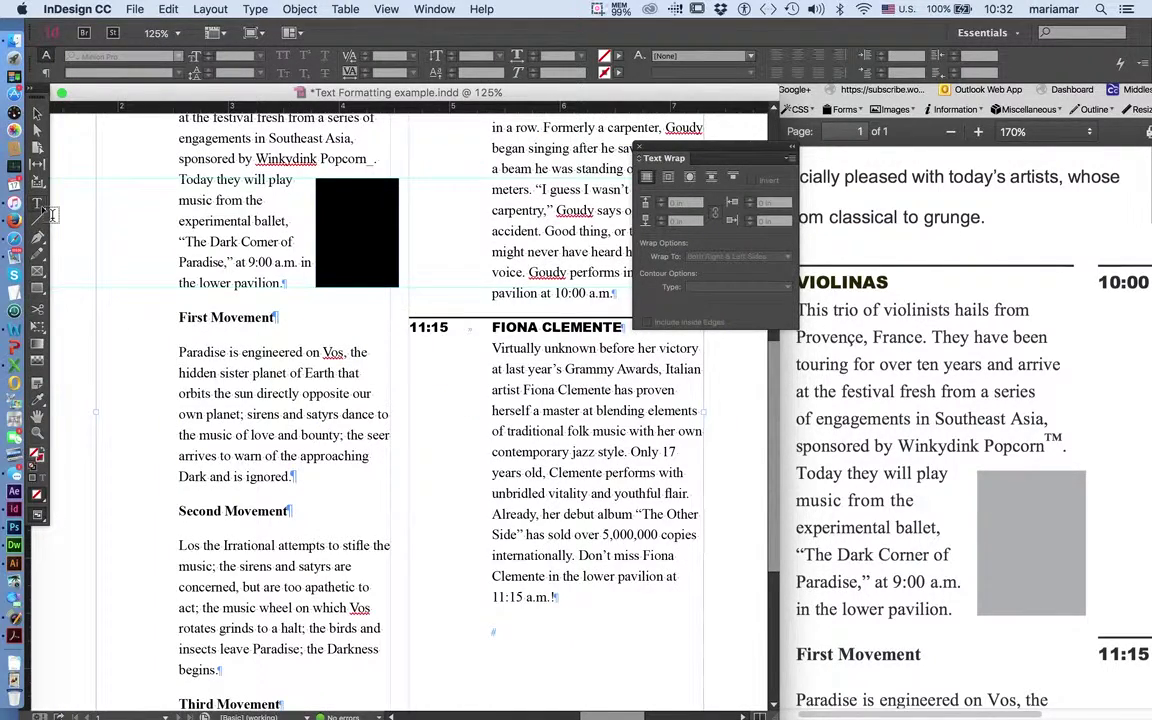
{"action": "key", "text": "super+equal"}
{"action": "key", "text": "super+equal"}
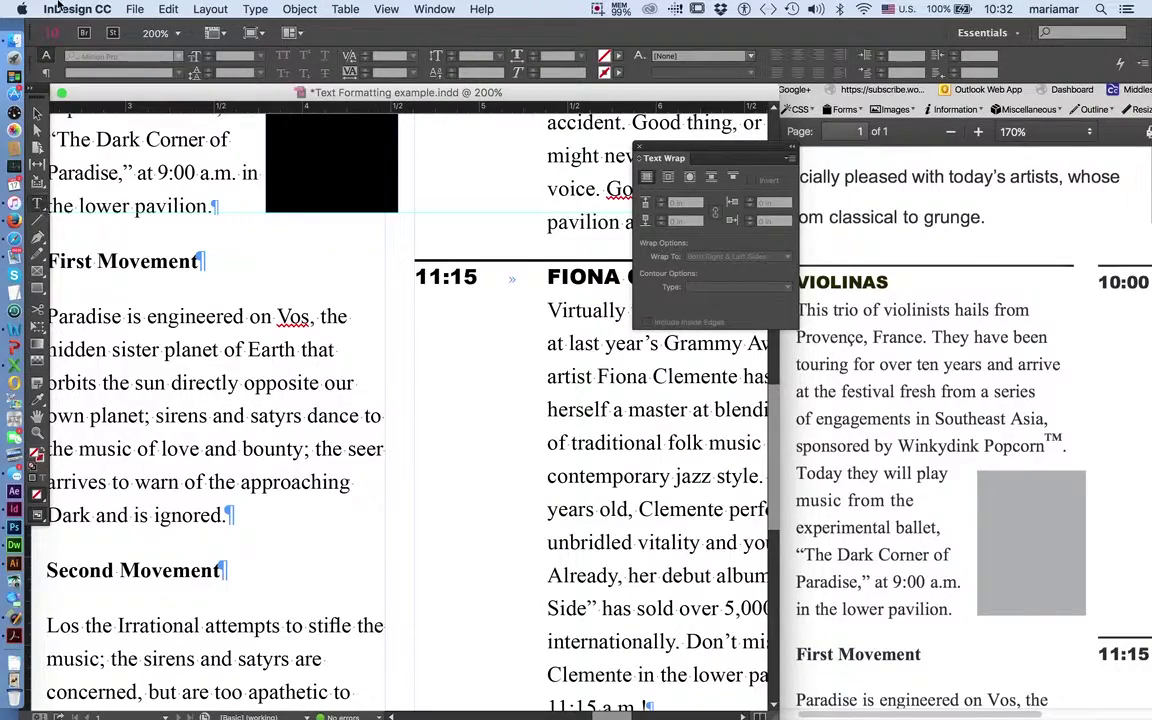
{"action": "scroll", "coordinate": [250, 300], "scroll_direction": "up", "scroll_amount": 5}
{"action": "scroll", "coordinate": [250, 300], "scroll_direction": "down", "scroll_amount": 1}
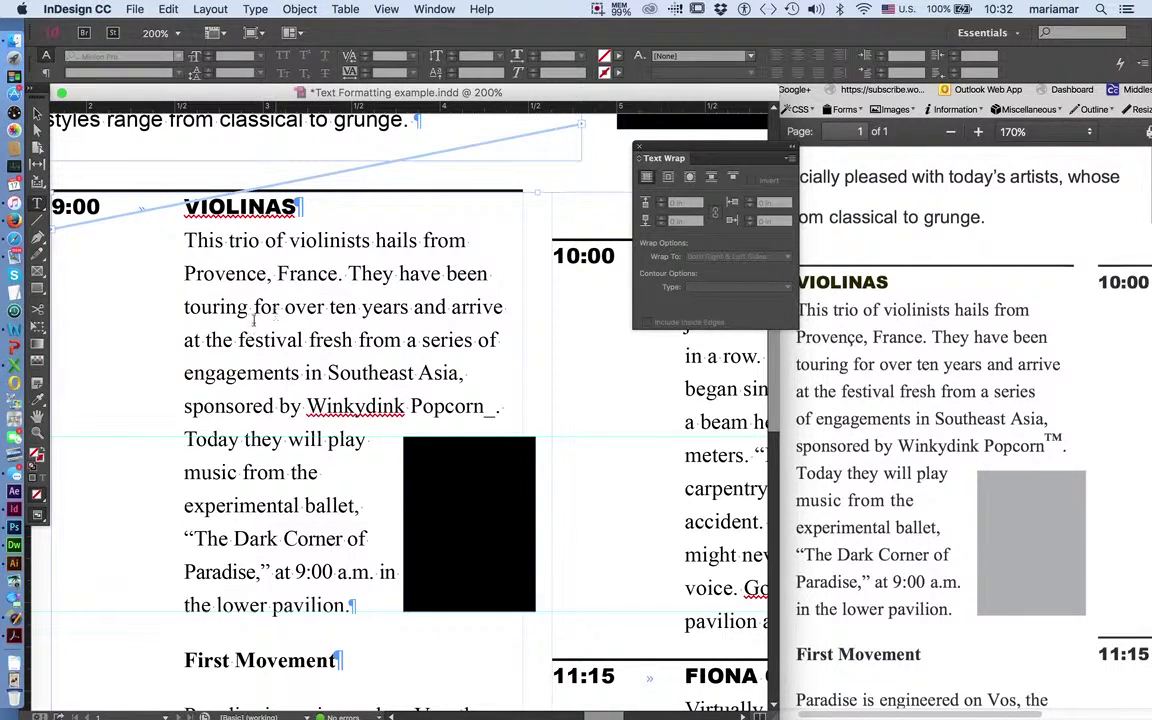
- Track the 'at the festival fresh from a series of' line to 40 so 'of' wraps
{"action": "left_click_drag", "start_coordinate": [180, 341], "coordinate": [510, 344]}
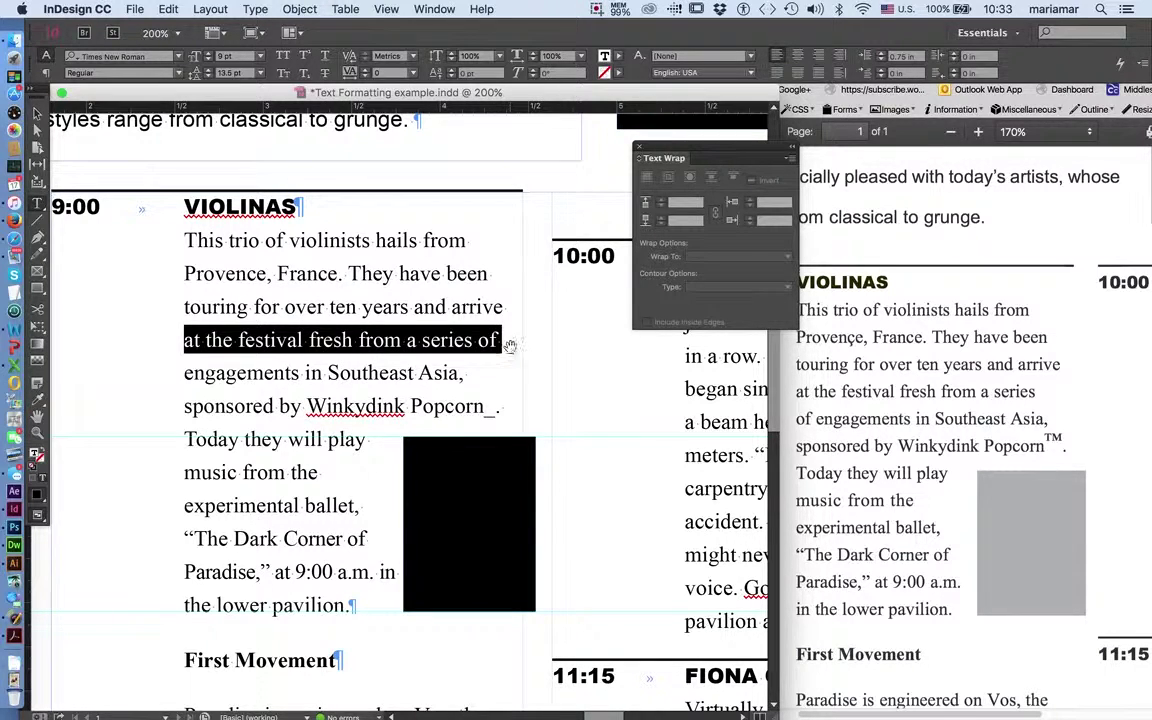
{"action": "key", "text": "alt+Right"}
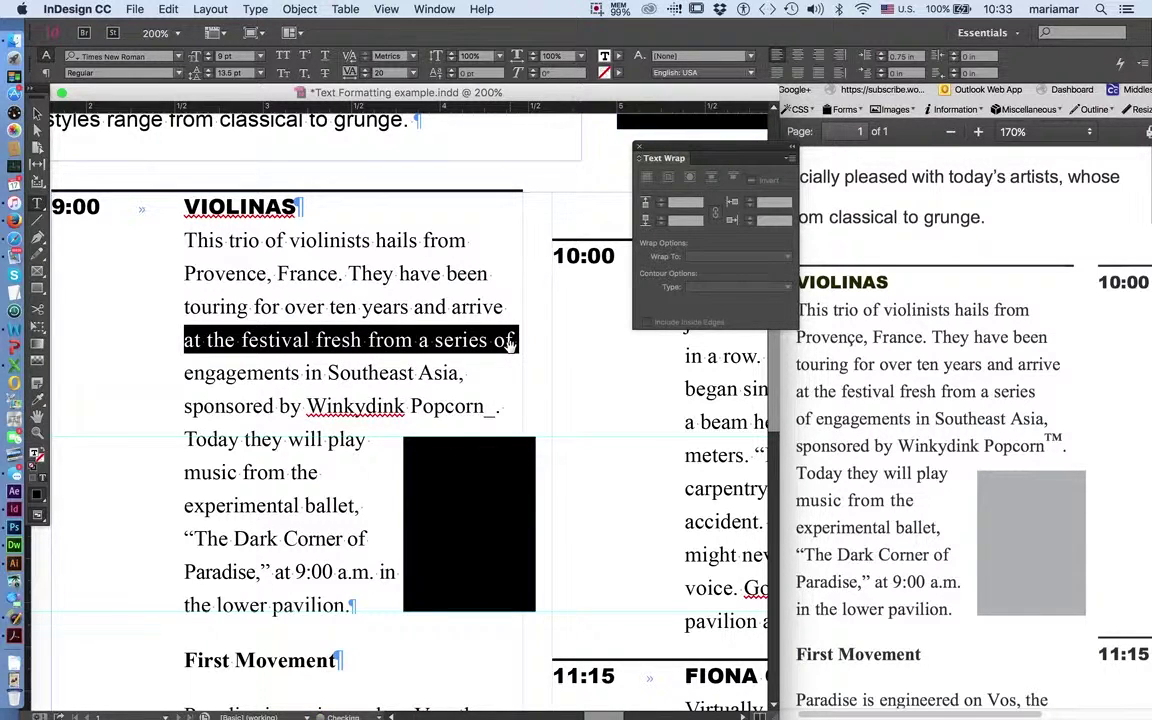
{"action": "key", "text": "alt+Right"}
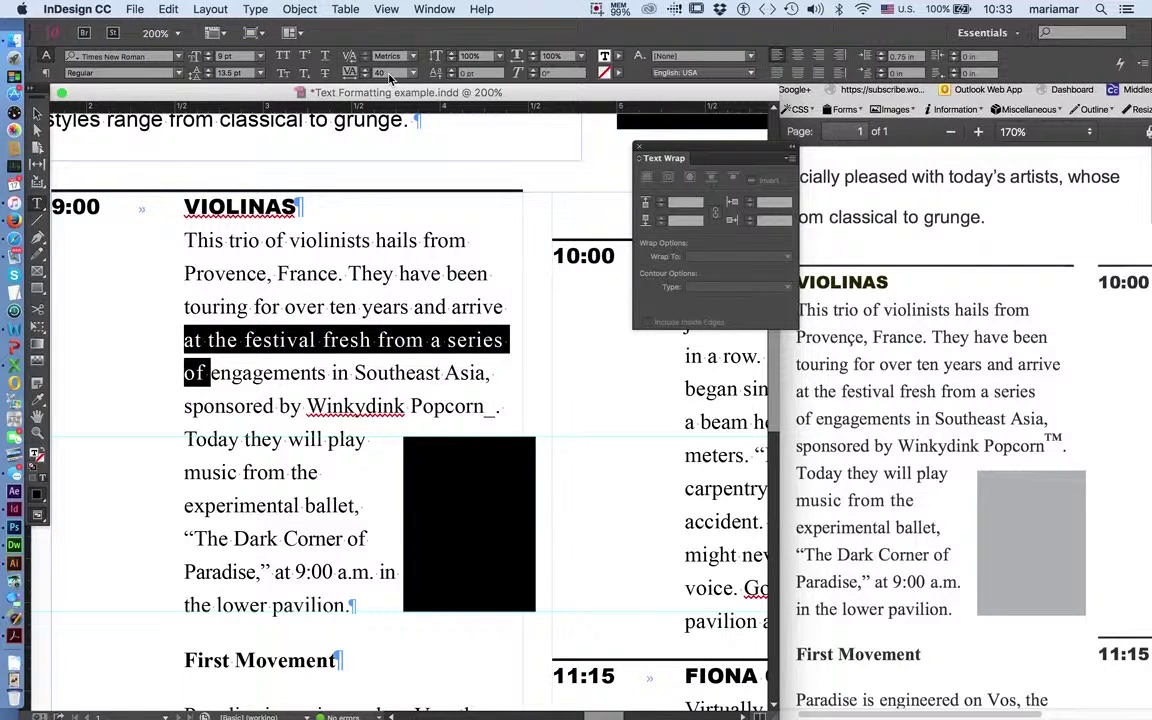
{"action": "double_click", "coordinate": [385, 73]}
{"action": "type", "text": "30"}
{"action": "key", "text": "Return"}
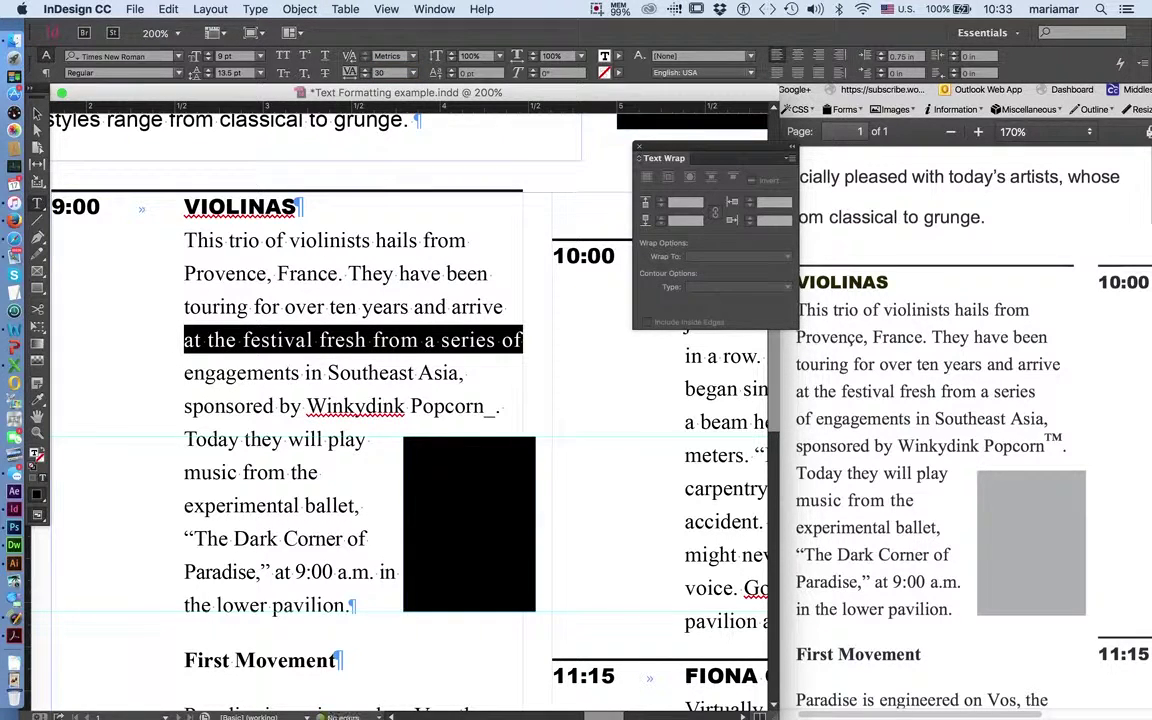
{"action": "left_click", "coordinate": [367, 70]}
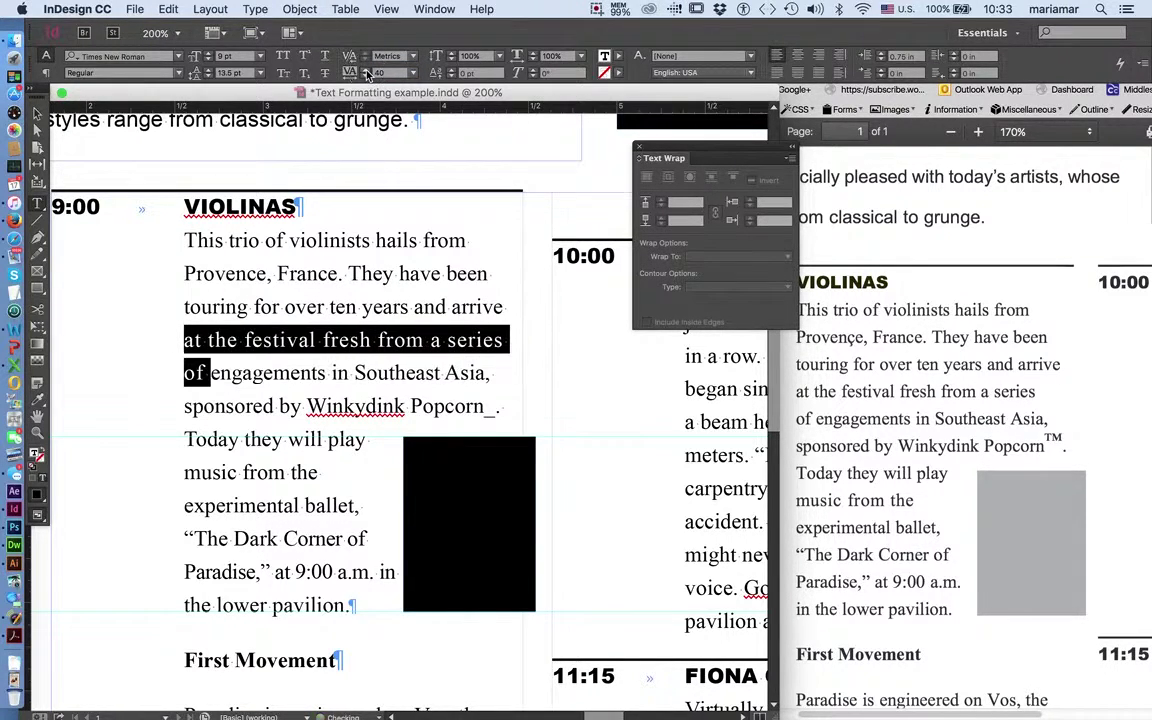
{"action": "left_click", "coordinate": [431, 340]}
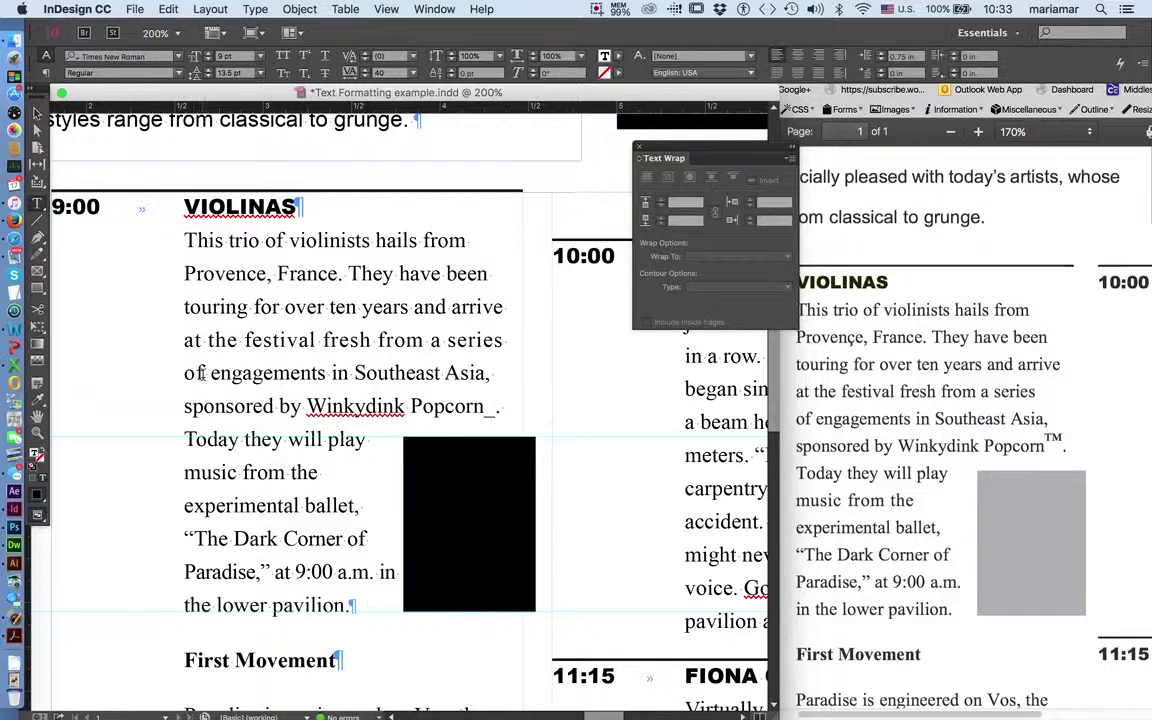
{"action": "left_click_drag", "start_coordinate": [185, 340], "coordinate": [205, 372]}
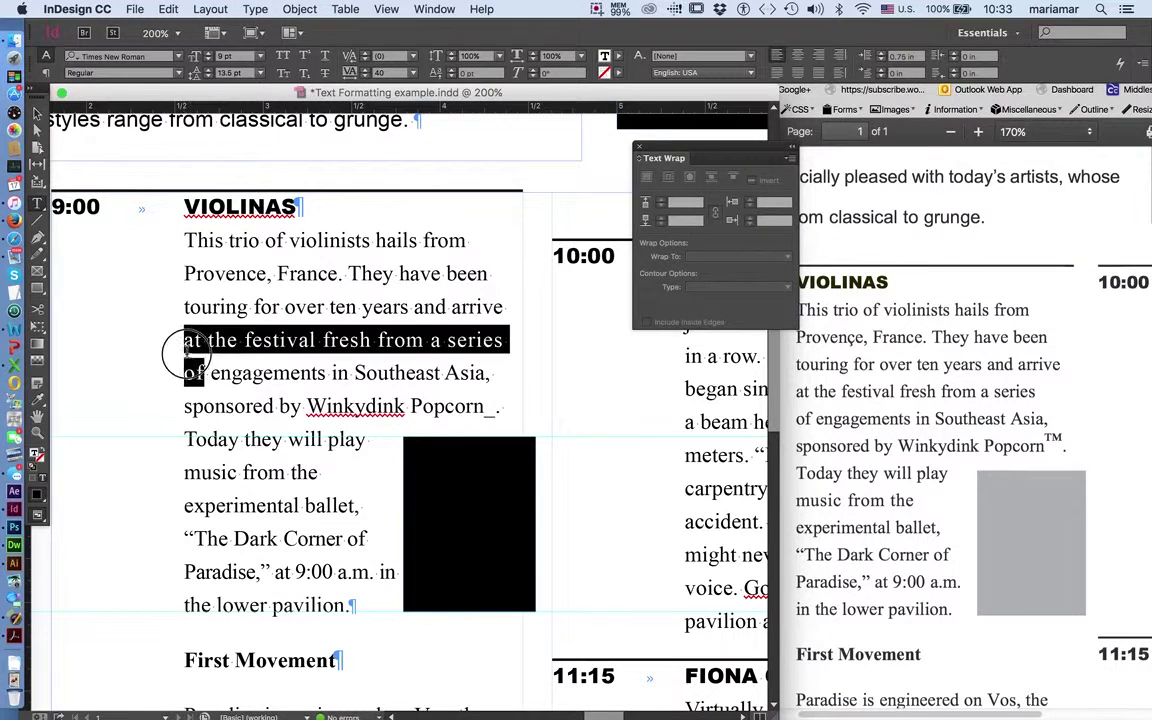
{"action": "left_click", "coordinate": [388, 75]}
{"action": "key", "text": "Return"}
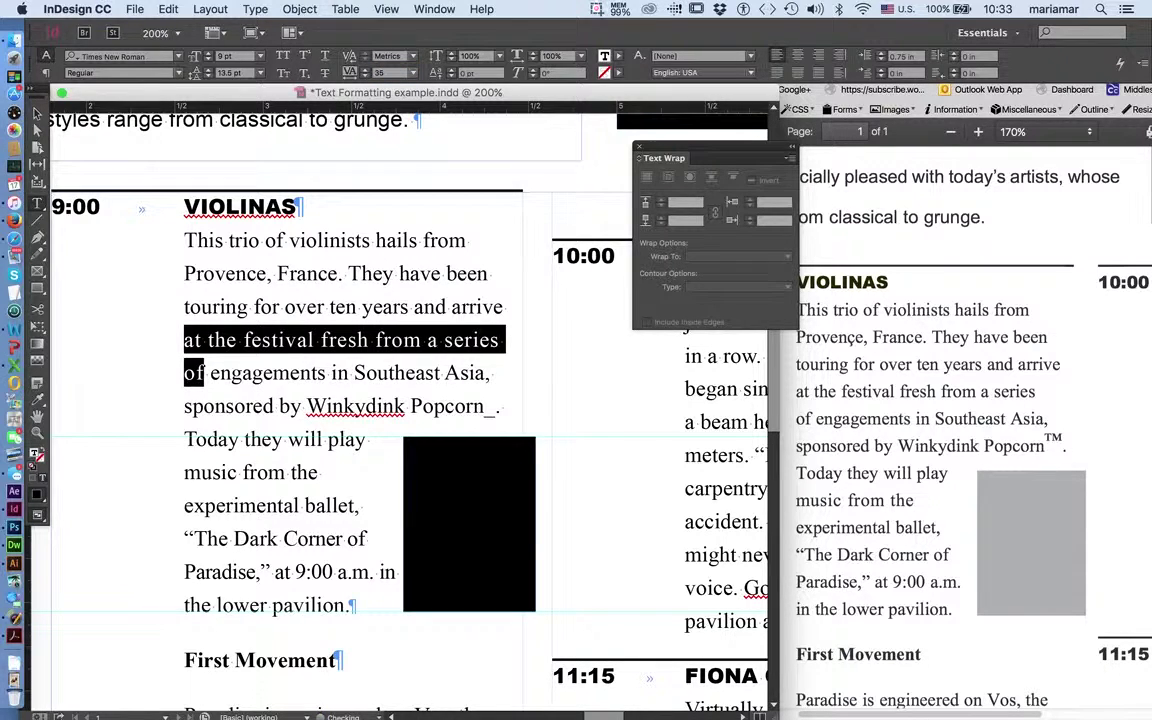
{"action": "left_click", "coordinate": [432, 343]}
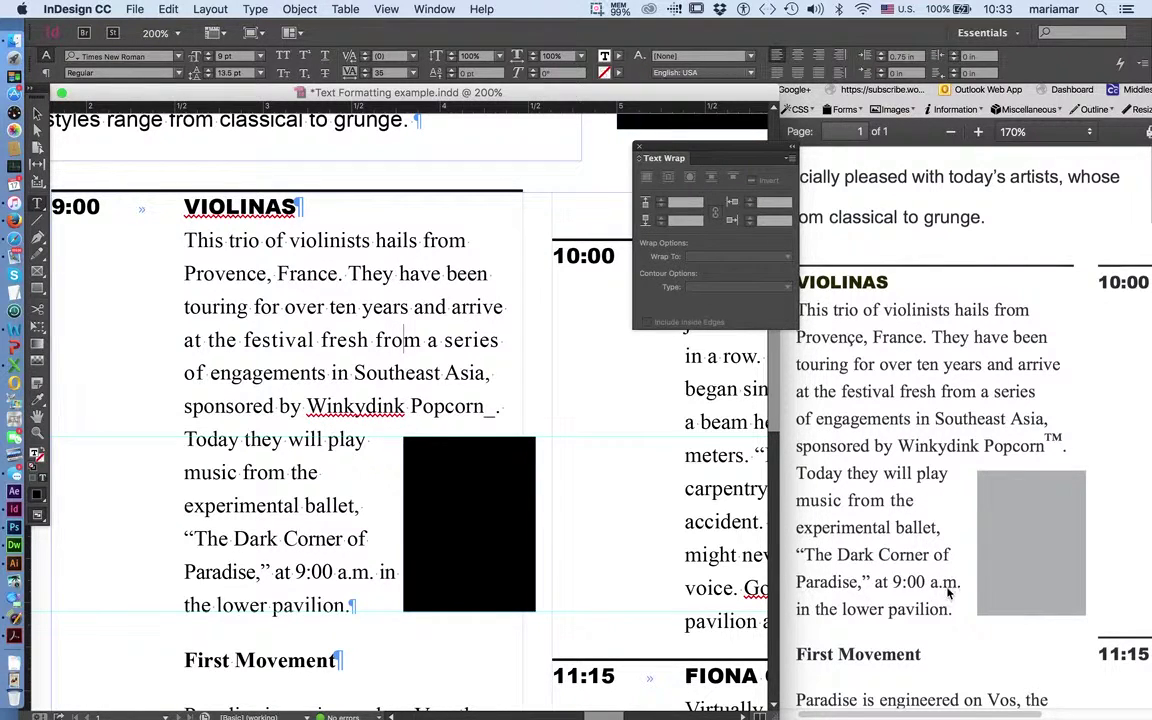
- Loosen tracking on the line ending 'at 9:00 a.m. in' so 'in' wraps down
{"action": "left_click", "coordinate": [333, 578]}
{"action": "left_click_drag", "start_coordinate": [395, 572], "coordinate": [177, 571]}
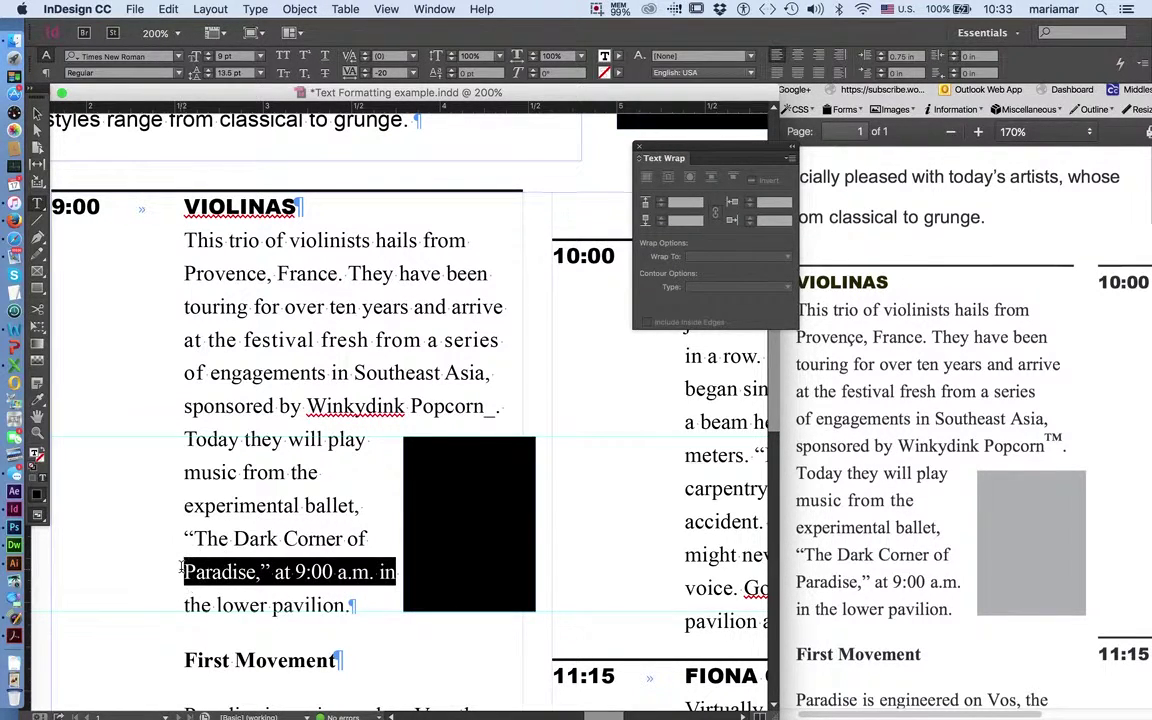
{"action": "key", "text": "super+alt+q"}
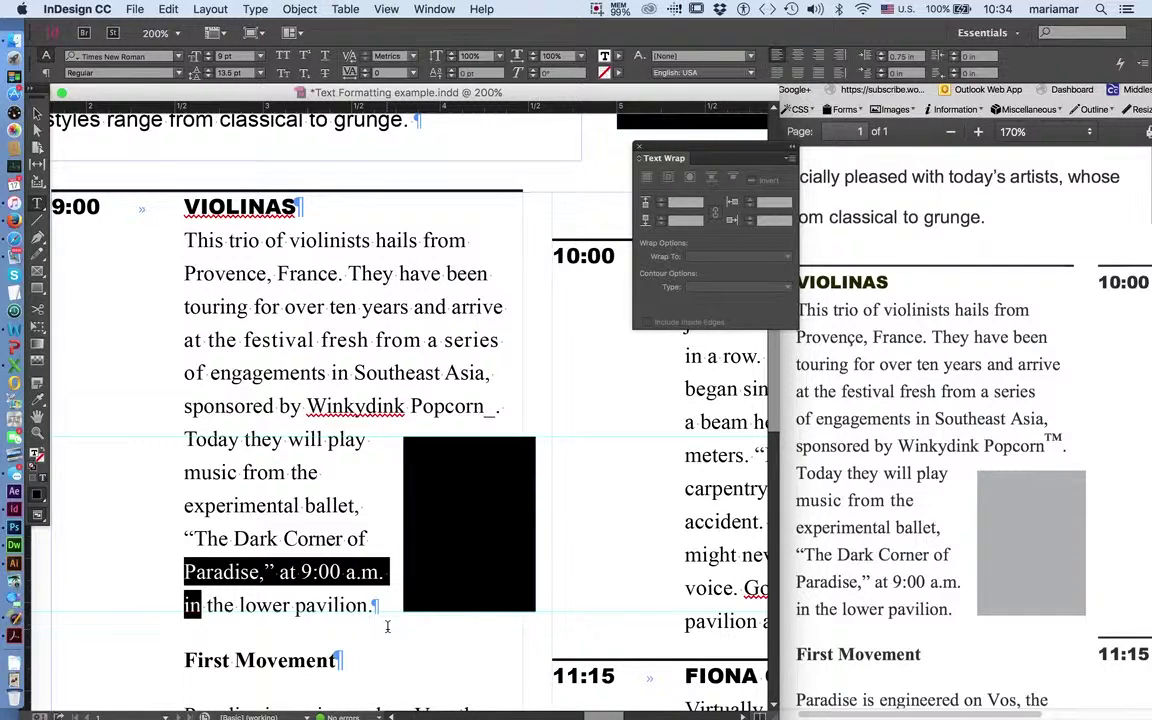
{"action": "left_click", "coordinate": [386, 619]}
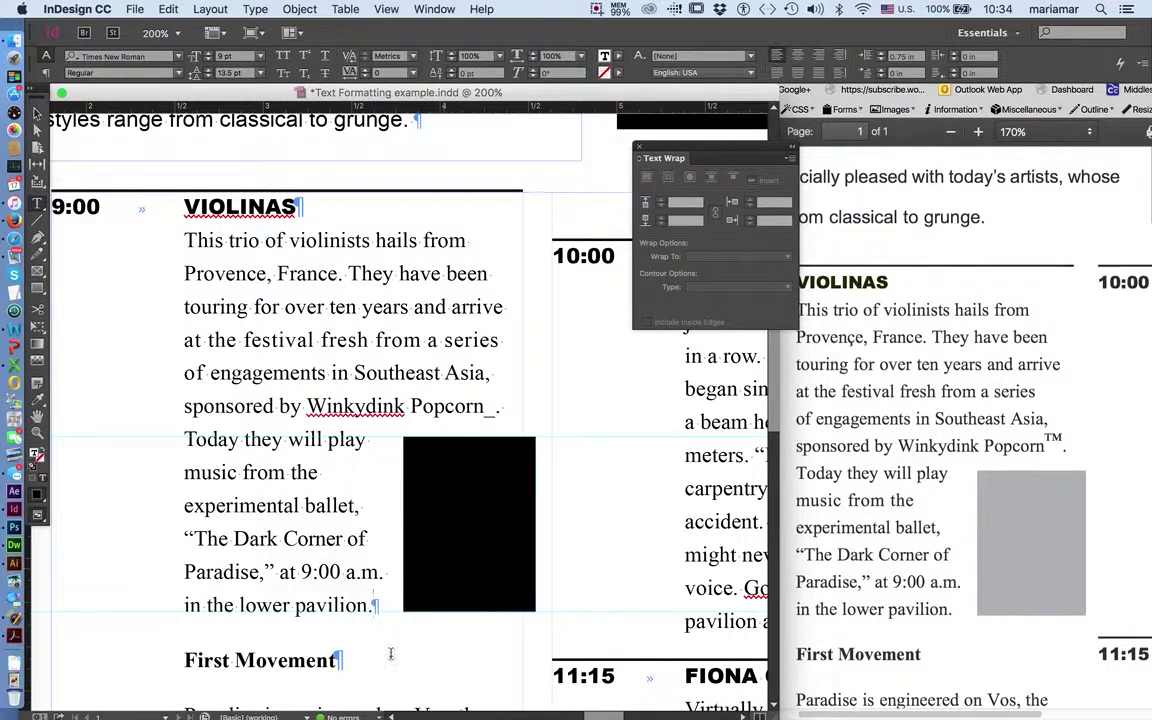
- Undo the Paradise line's tracking and add a forced line break before 'in the lower pavilion.'
{"action": "key", "text": "super+shift+z"}
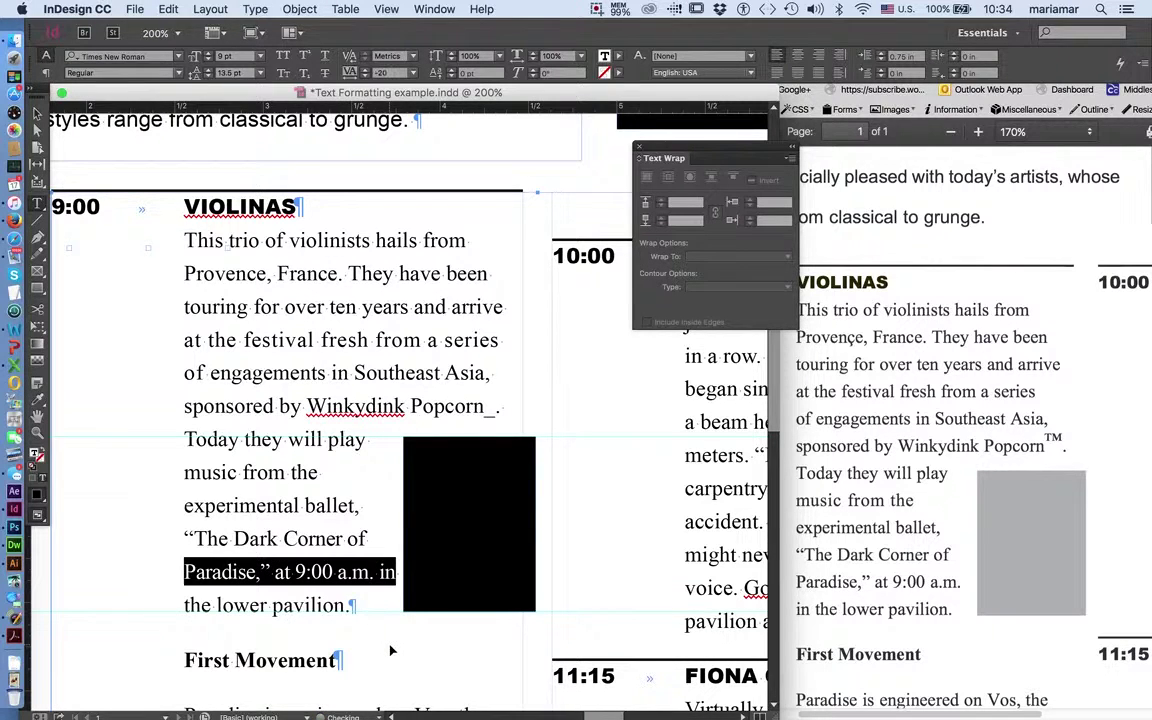
{"action": "left_click", "coordinate": [381, 572]}
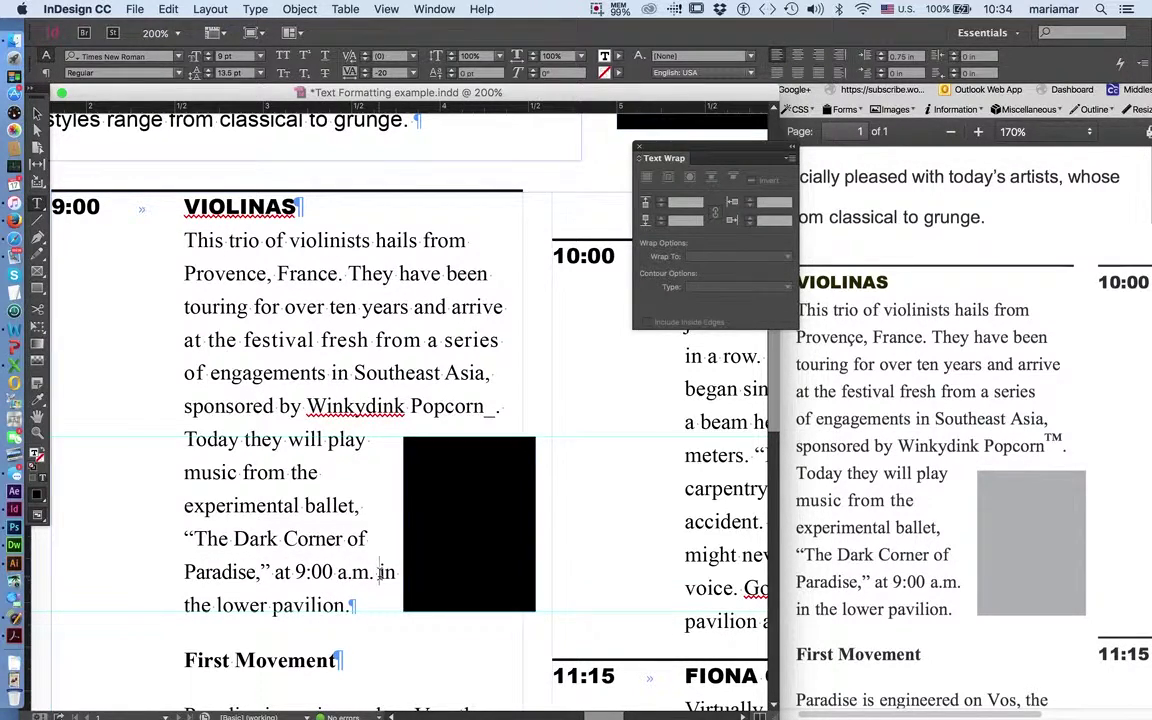
{"action": "key", "text": "Return"}
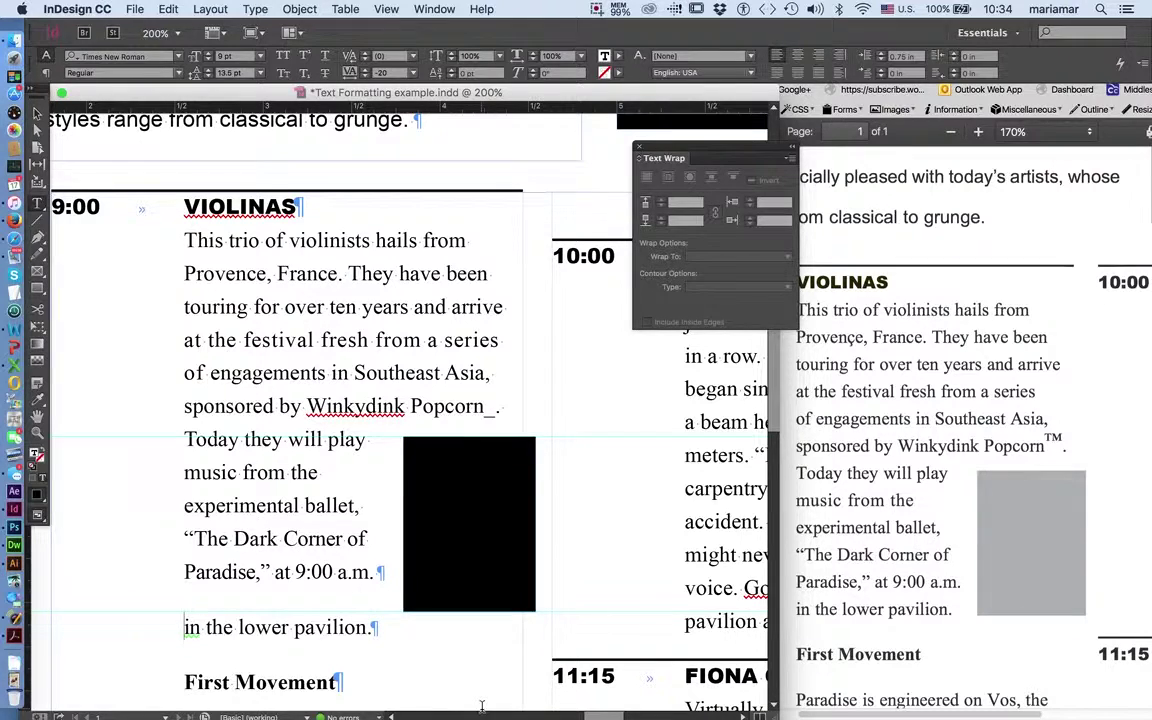
{"action": "key", "text": "BackSpace"}
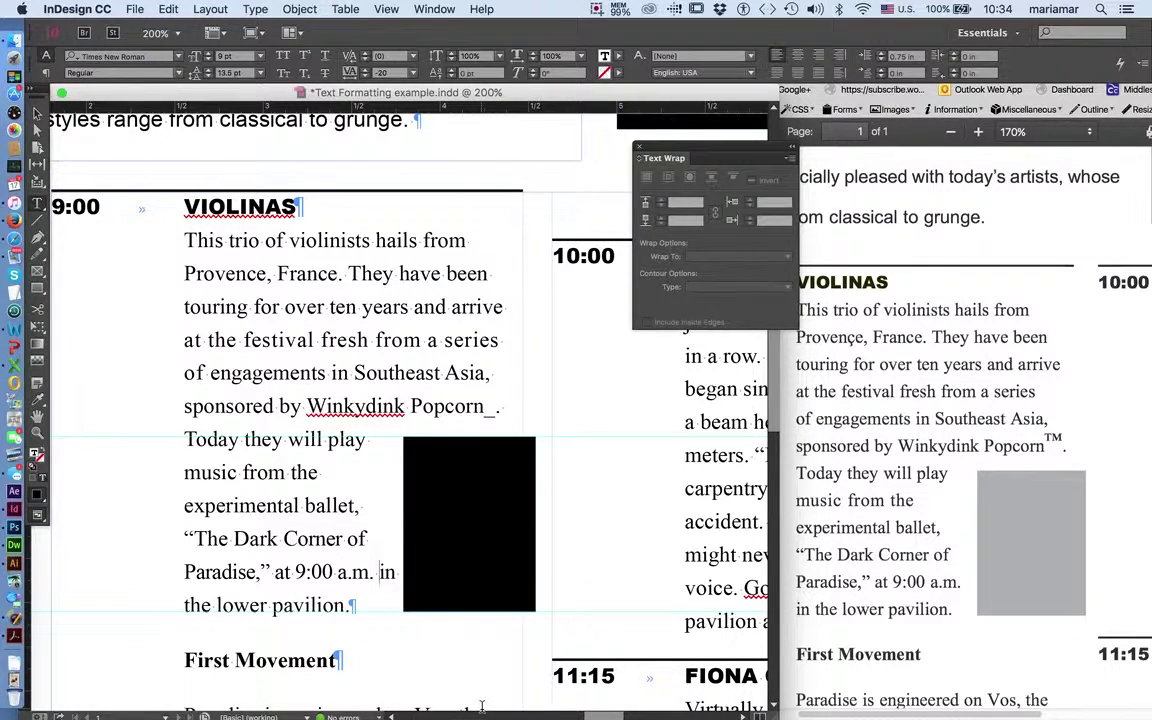
{"action": "key", "text": "shift+Return"}
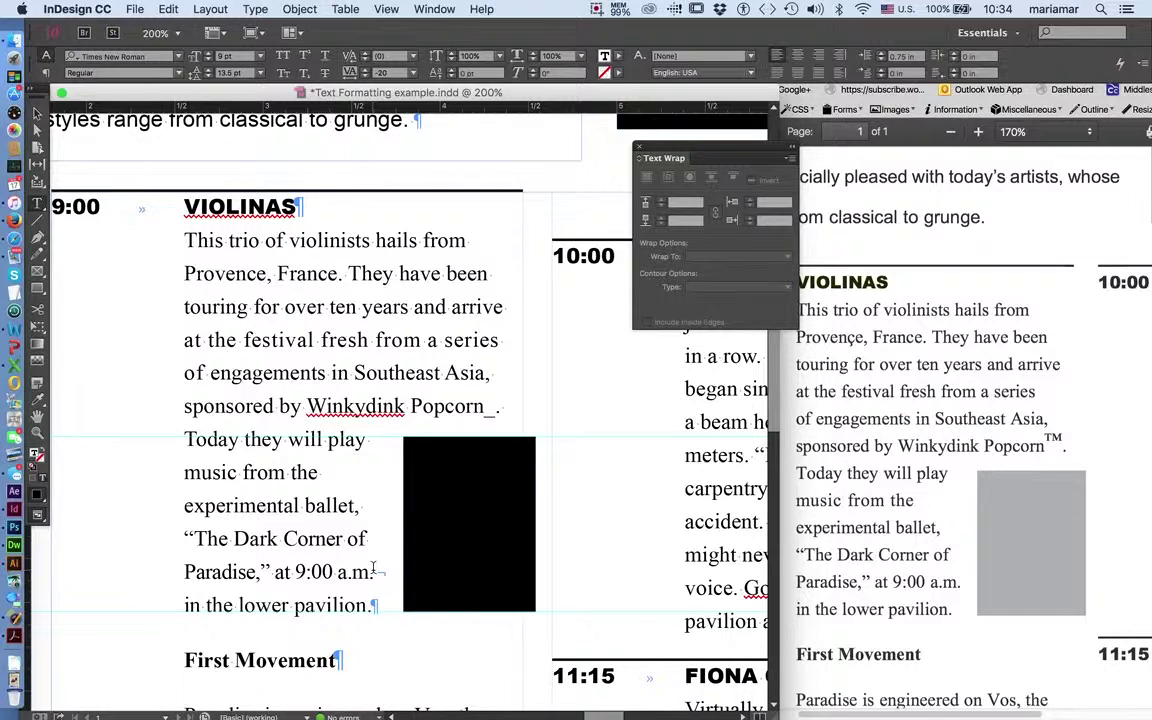
{"action": "left_click", "coordinate": [350, 274]}
{"action": "type", "text": "Text han"}
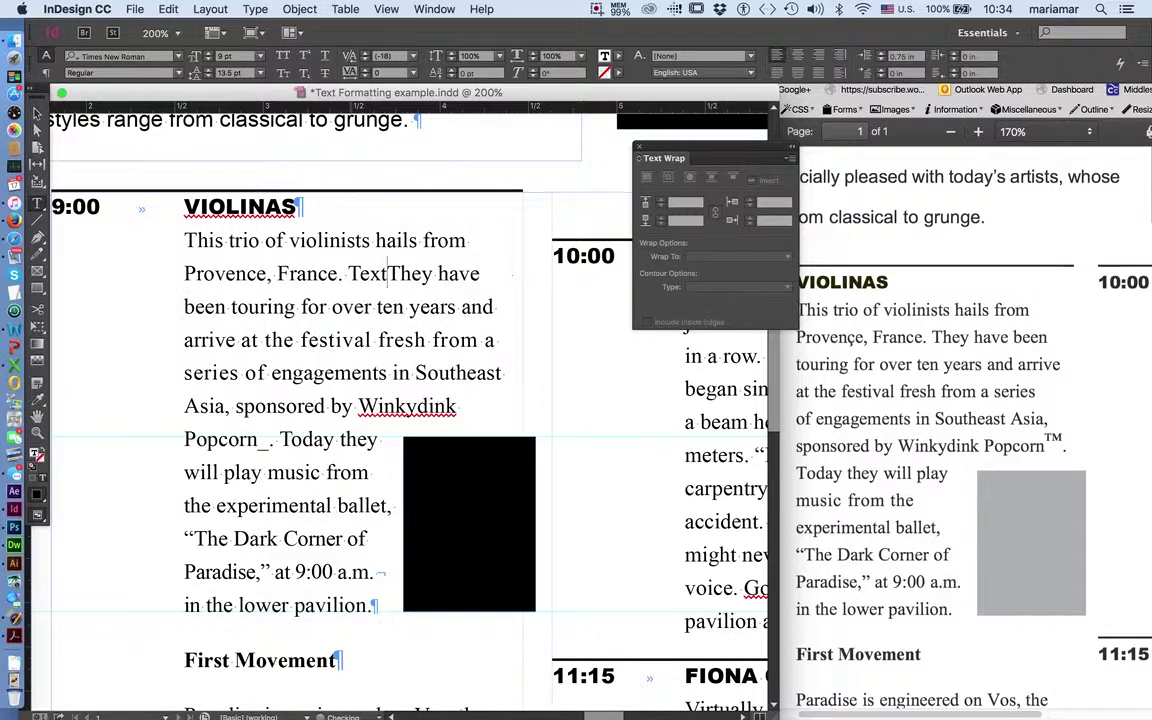
{"action": "type", "text": "ge by the cli"}
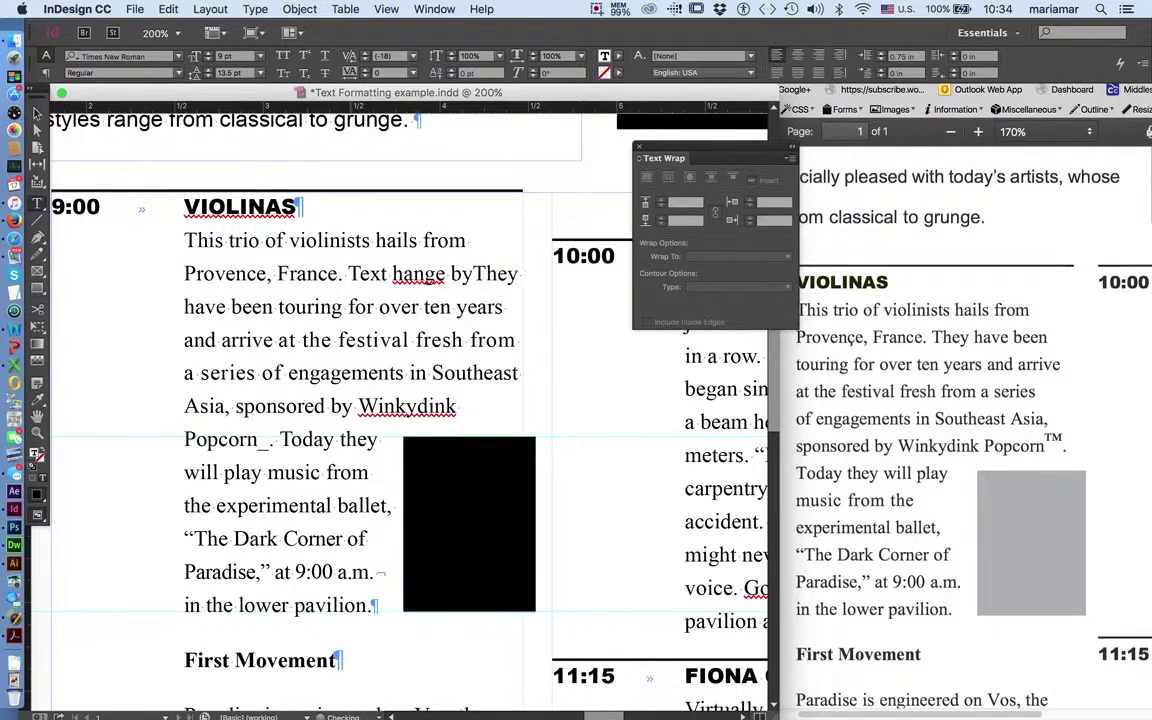
{"action": "type", "text": "ent"}
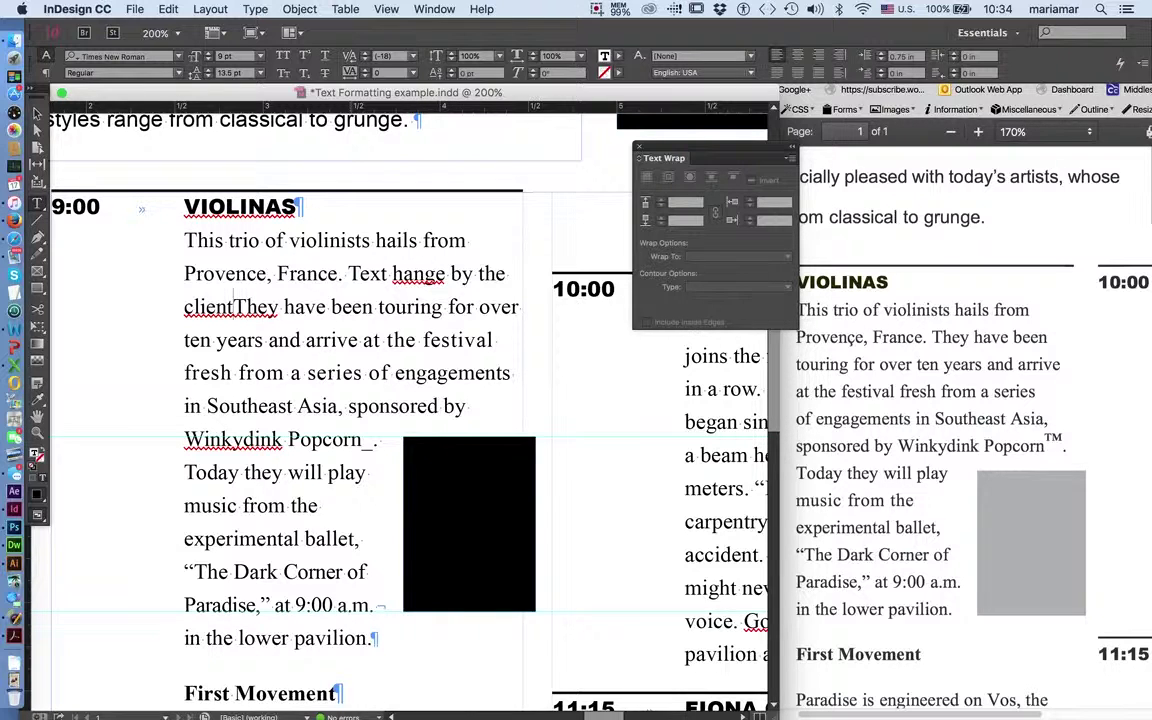
{"action": "right_click", "coordinate": [408, 279]}
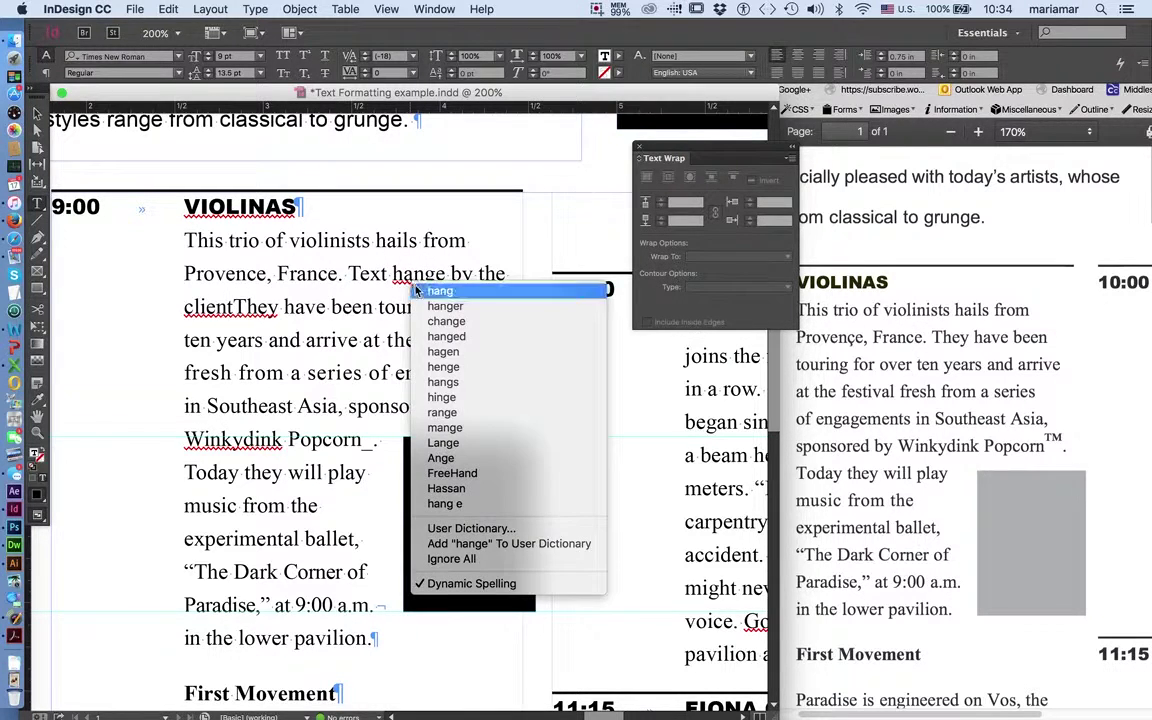
{"action": "left_click", "coordinate": [432, 321]}
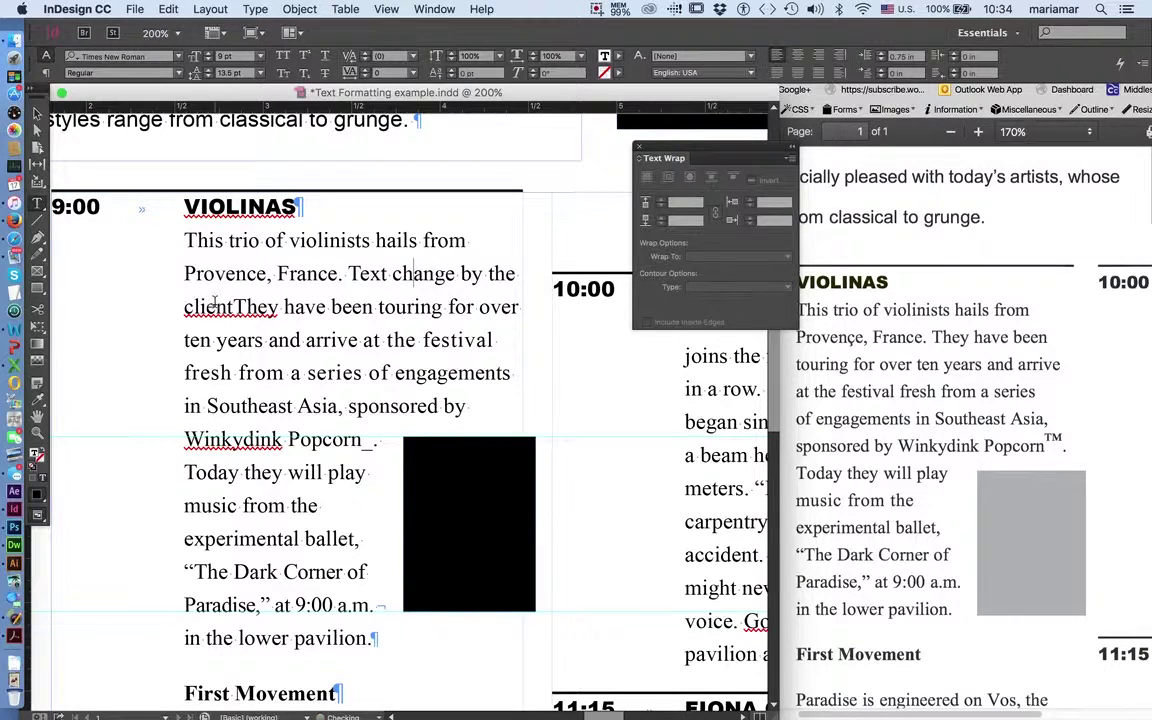
{"action": "type", "text": "which "}
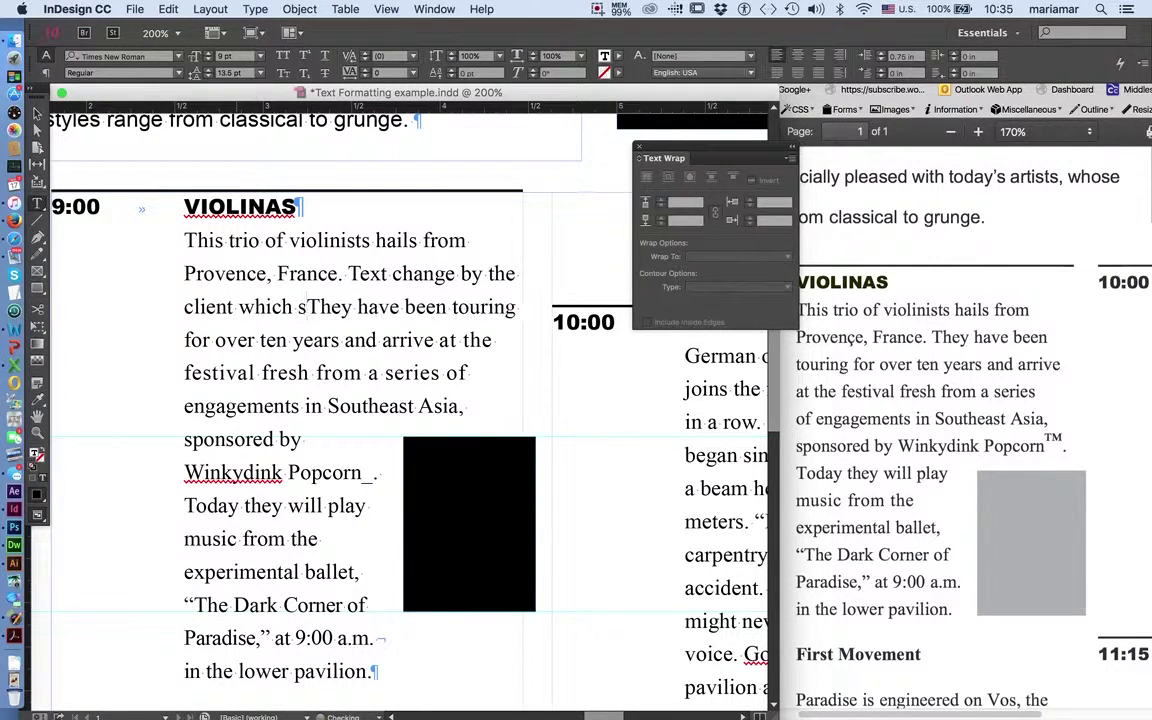
{"action": "type", "text": "some times "}
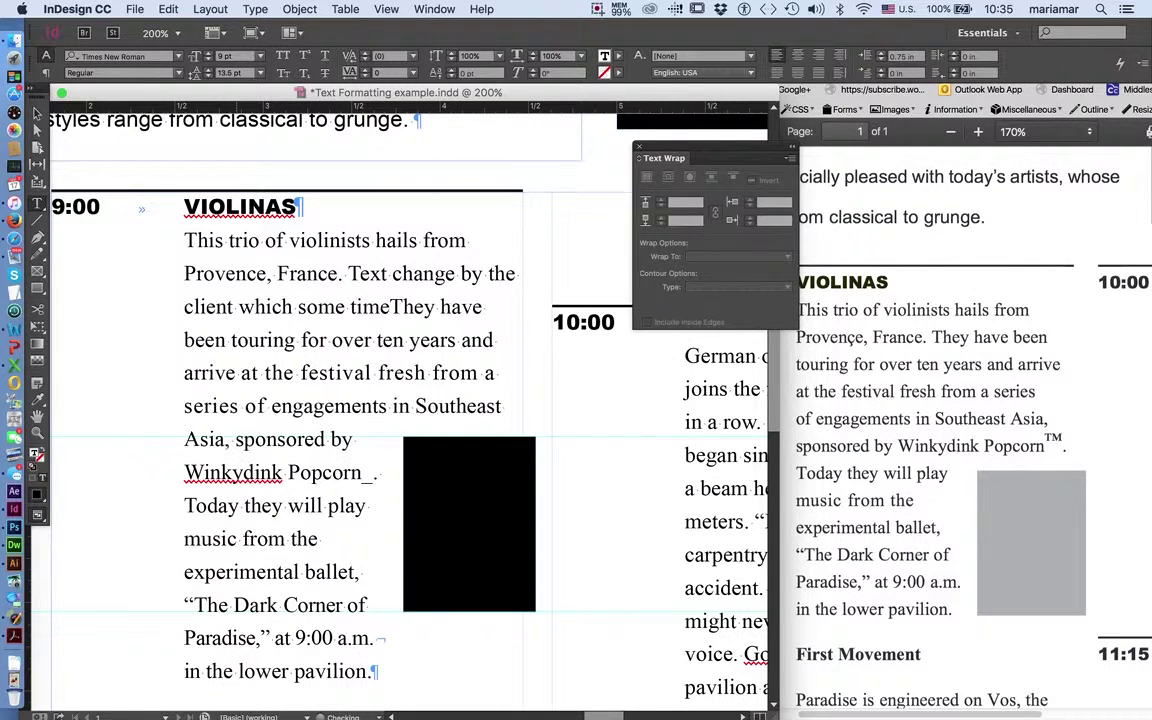
{"action": "type", "text": "happens"}
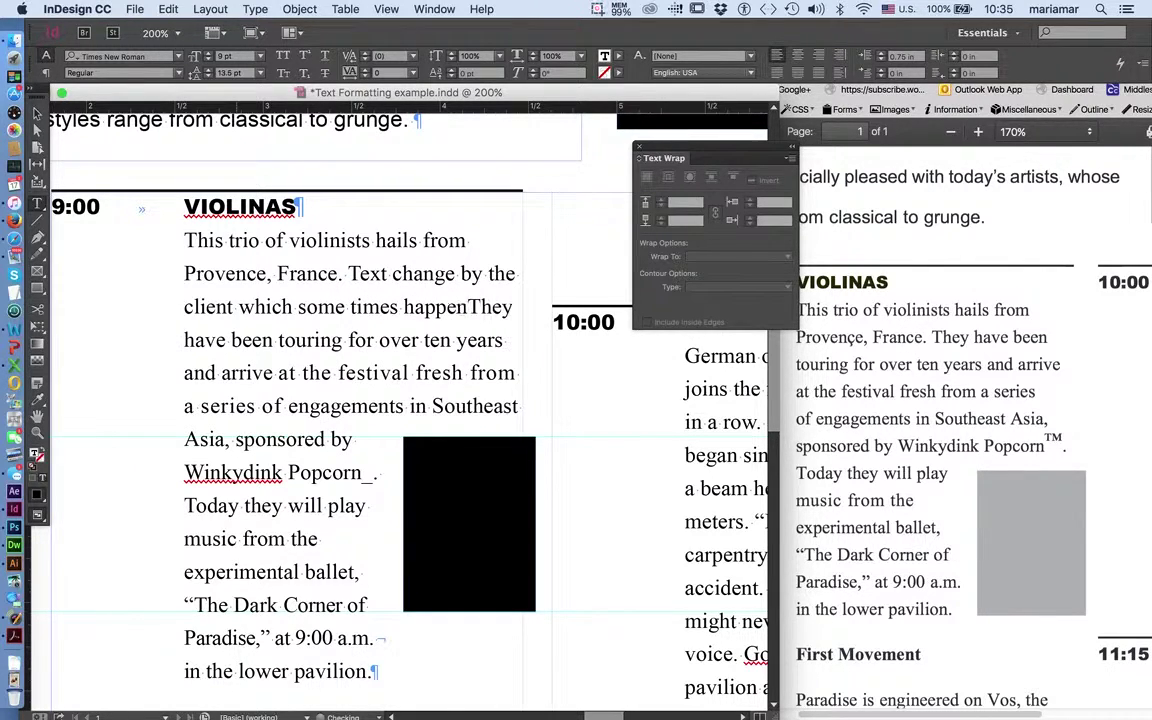
{"action": "scroll", "coordinate": [232, 312], "scroll_direction": "down", "scroll_amount": 10}
{"action": "scroll", "coordinate": [232, 312], "scroll_direction": "up", "scroll_amount": 4}
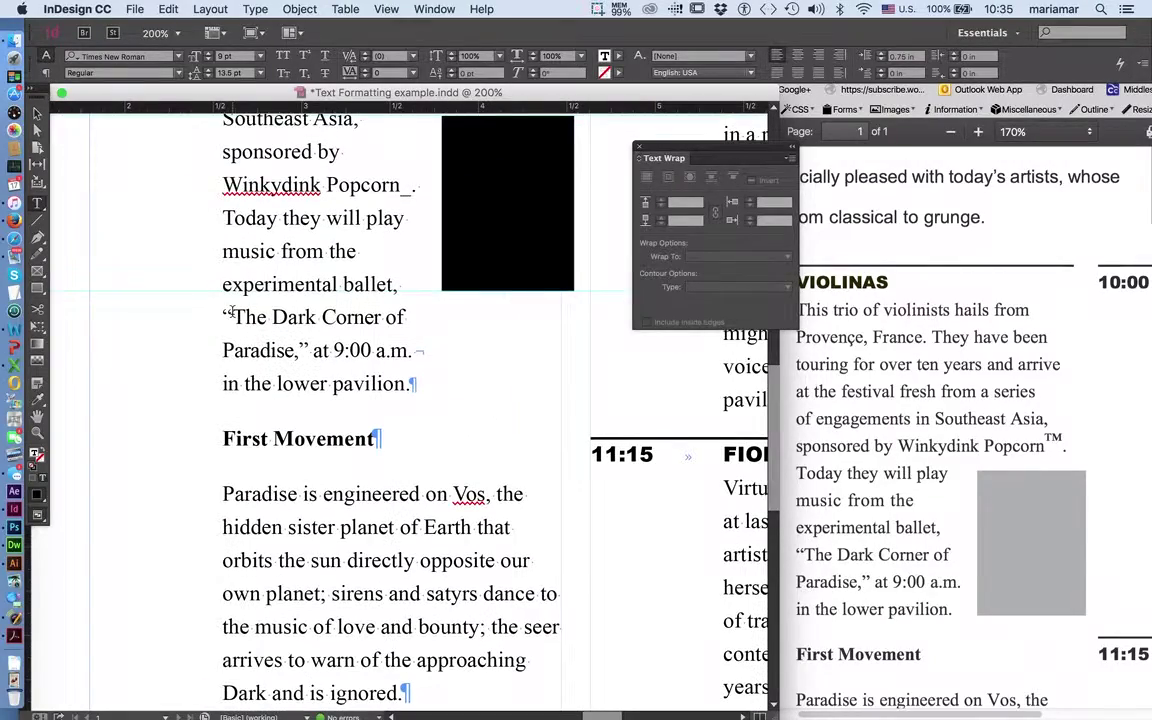
{"action": "scroll", "coordinate": [432, 316], "scroll_direction": "down", "scroll_amount": 1}
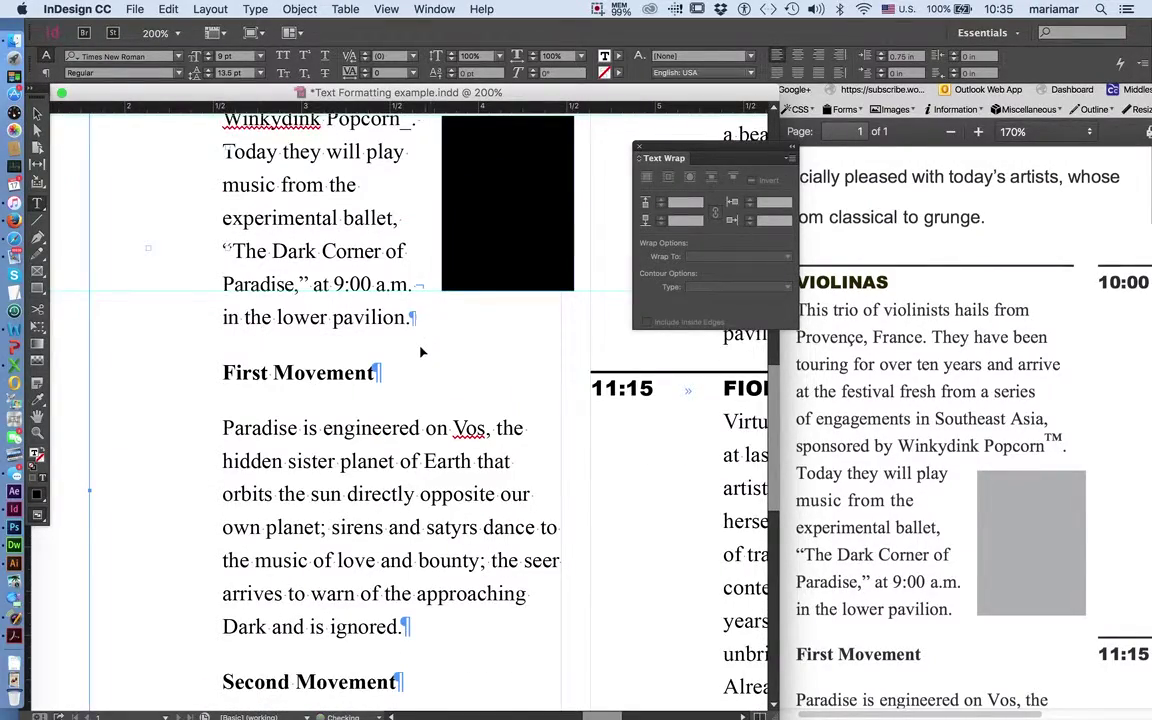
{"action": "scroll", "coordinate": [424, 340], "scroll_direction": "down", "scroll_amount": 1}
{"action": "scroll", "coordinate": [421, 351], "scroll_direction": "up", "scroll_amount": 10}
{"action": "scroll", "coordinate": [421, 348], "scroll_direction": "down", "scroll_amount": 10}
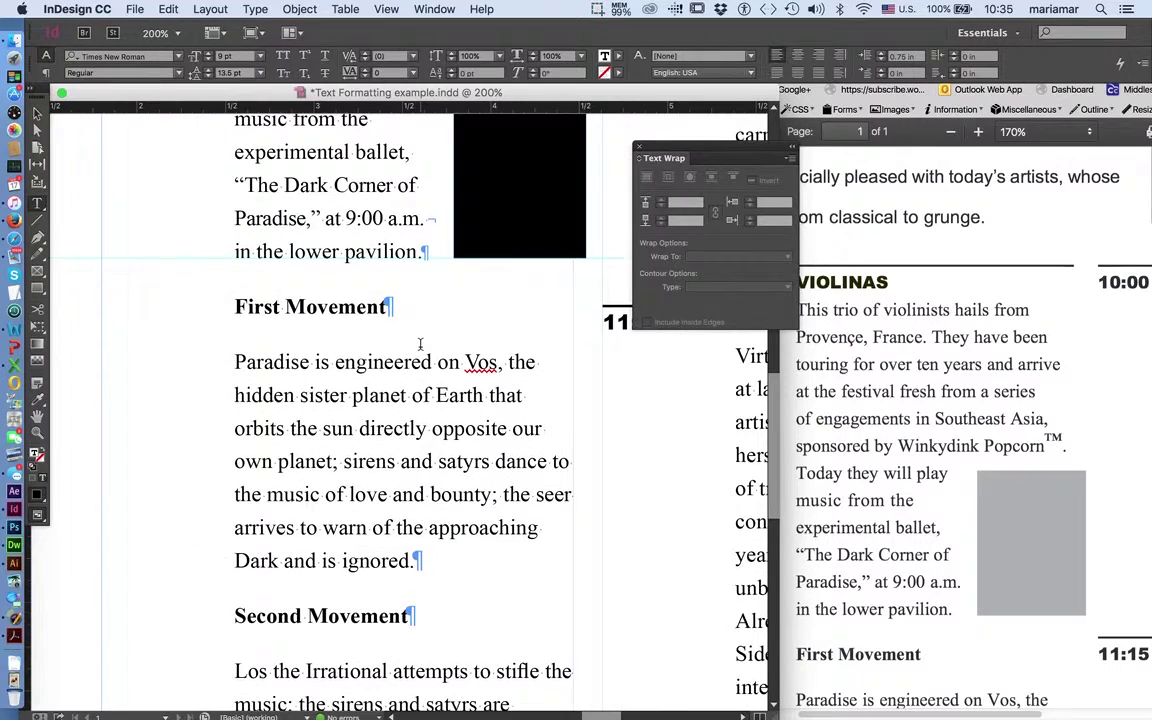
{"action": "scroll", "coordinate": [420, 343], "scroll_direction": "up", "scroll_amount": 1}
{"action": "scroll", "coordinate": [420, 320], "scroll_direction": "down", "scroll_amount": 2}
{"action": "scroll", "coordinate": [423, 300], "scroll_direction": "up", "scroll_amount": 2}
{"action": "scroll", "coordinate": [424, 303], "scroll_direction": "up", "scroll_amount": 1}
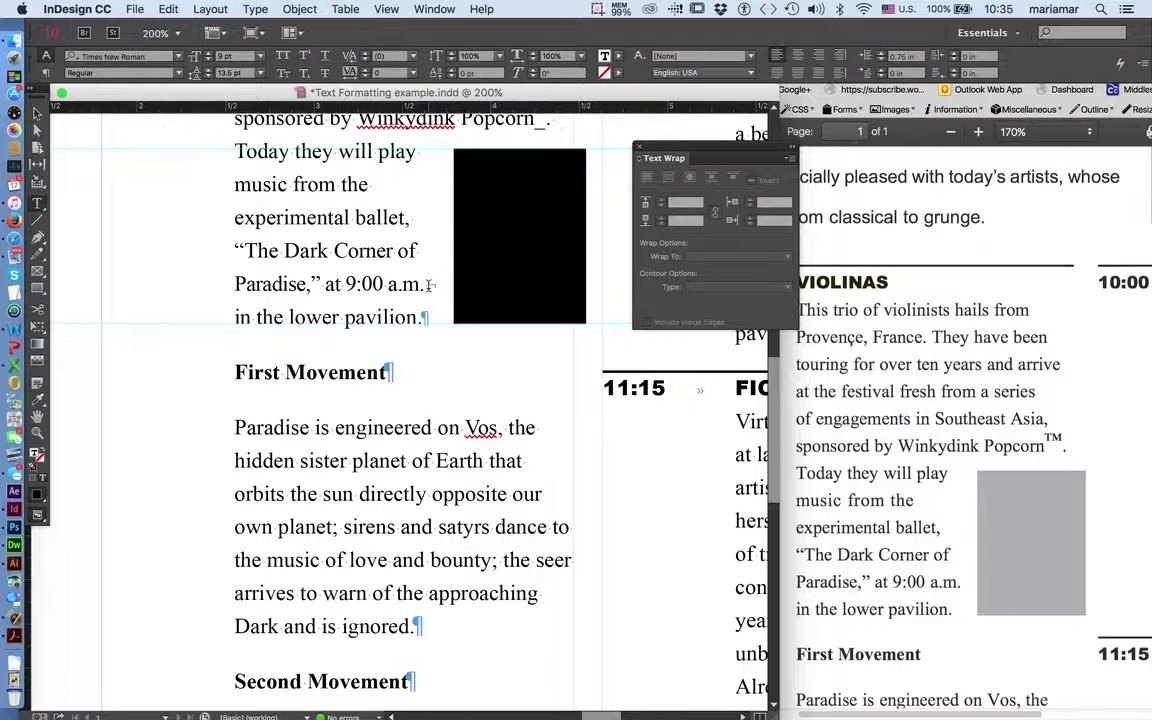
{"action": "left_click", "coordinate": [238, 272]}
{"action": "type", "text": "Typoe"}
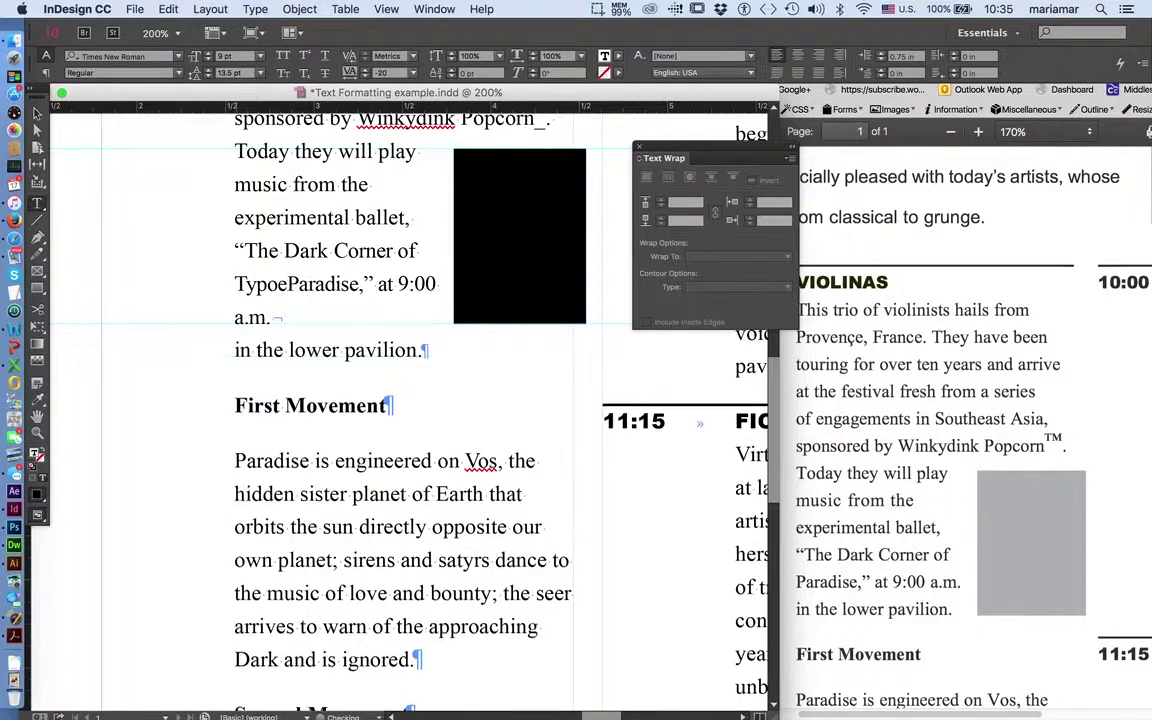
{"action": "key", "text": "BackSpace"}
{"action": "key", "text": "BackSpace"}
{"action": "key", "text": "BackSpace"}
{"action": "type", "text": "pe"}
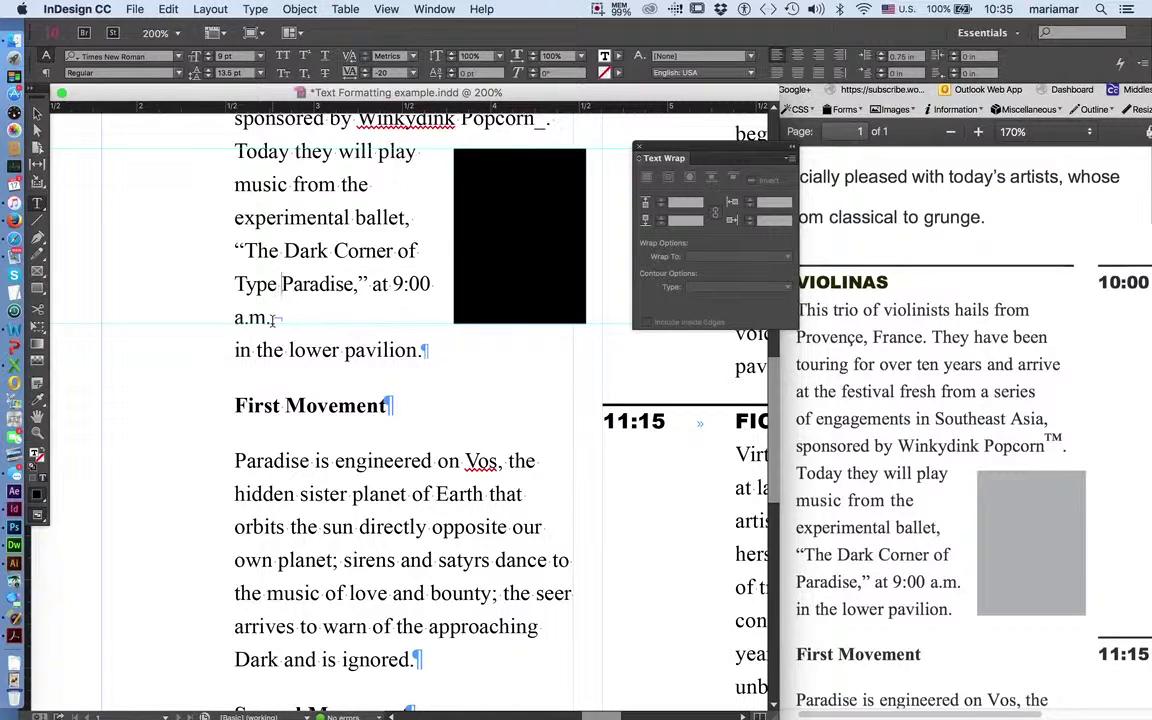
{"action": "left_click", "coordinate": [271, 319]}
{"action": "key", "text": "super+z"}
{"action": "key", "text": "super+z"}
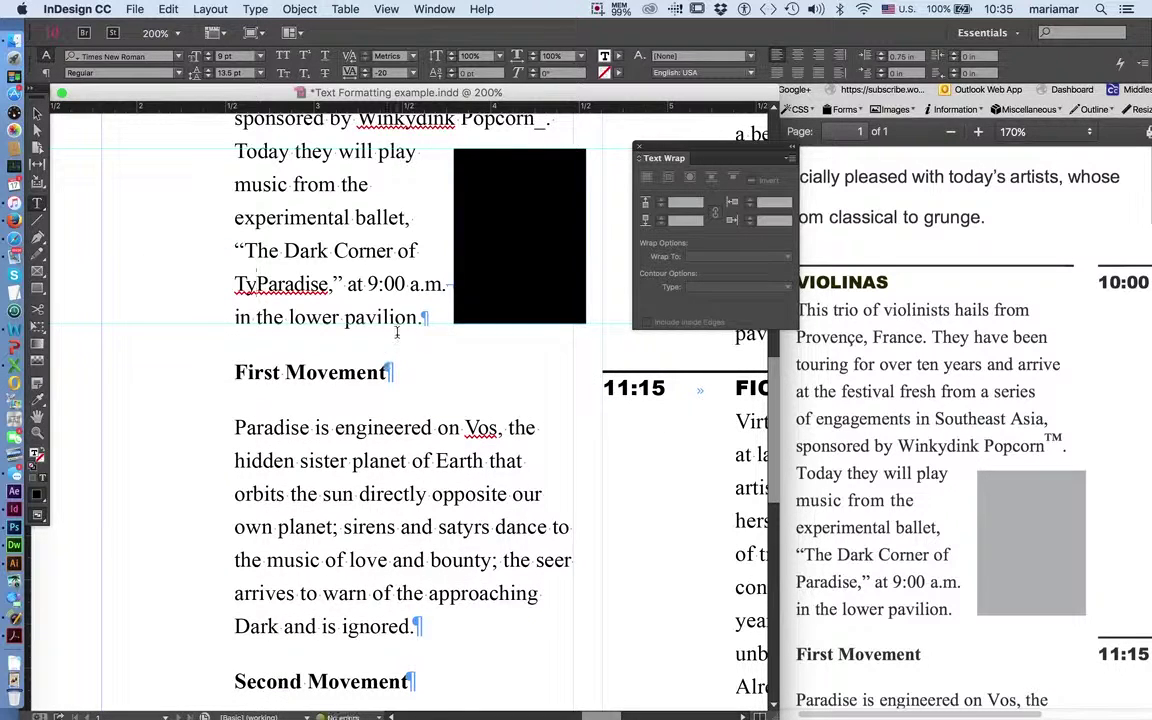
{"action": "key", "text": "super+z"}
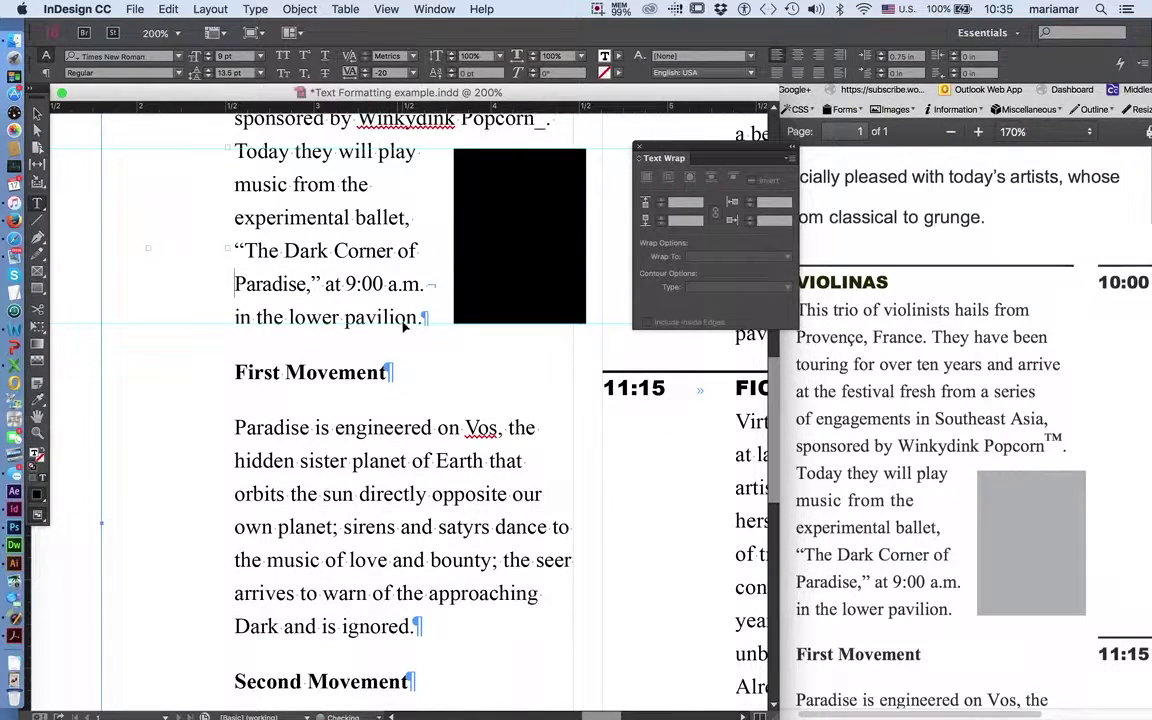
{"action": "scroll", "coordinate": [405, 325], "scroll_direction": "up", "scroll_amount": 2}
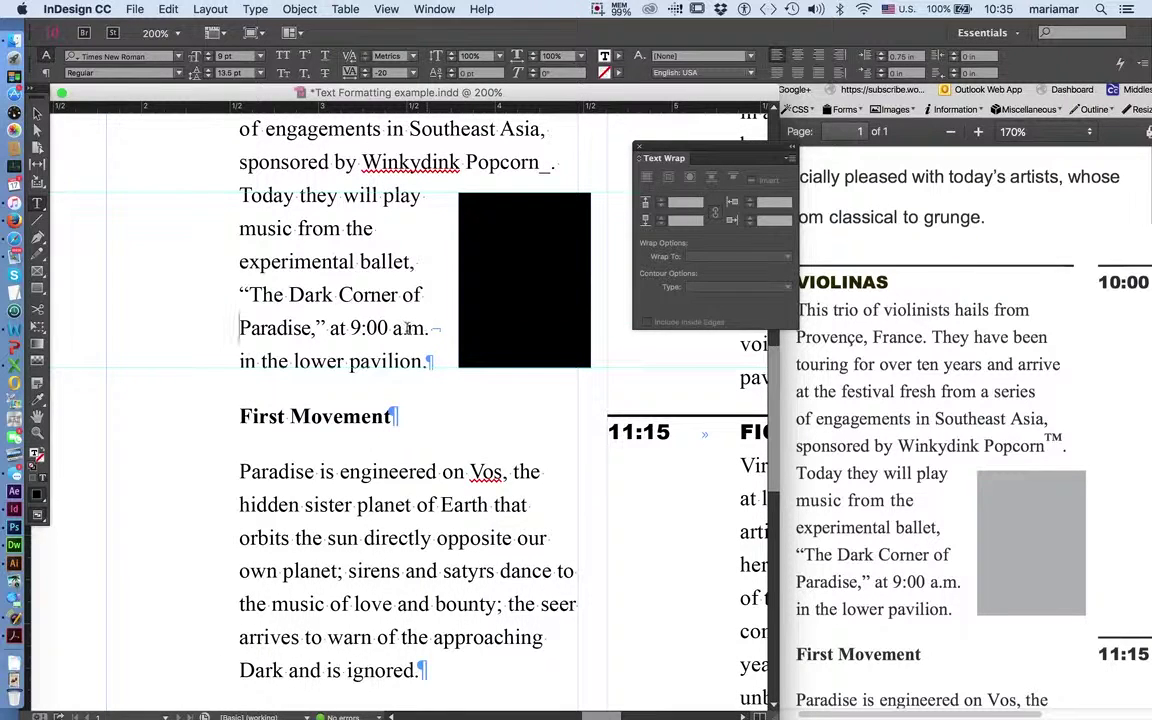
- Delete the forced line break after 'a.m.' and loosen the Paradise line's tracking
{"action": "left_click", "coordinate": [430, 329]}
{"action": "key", "text": "Delete"}
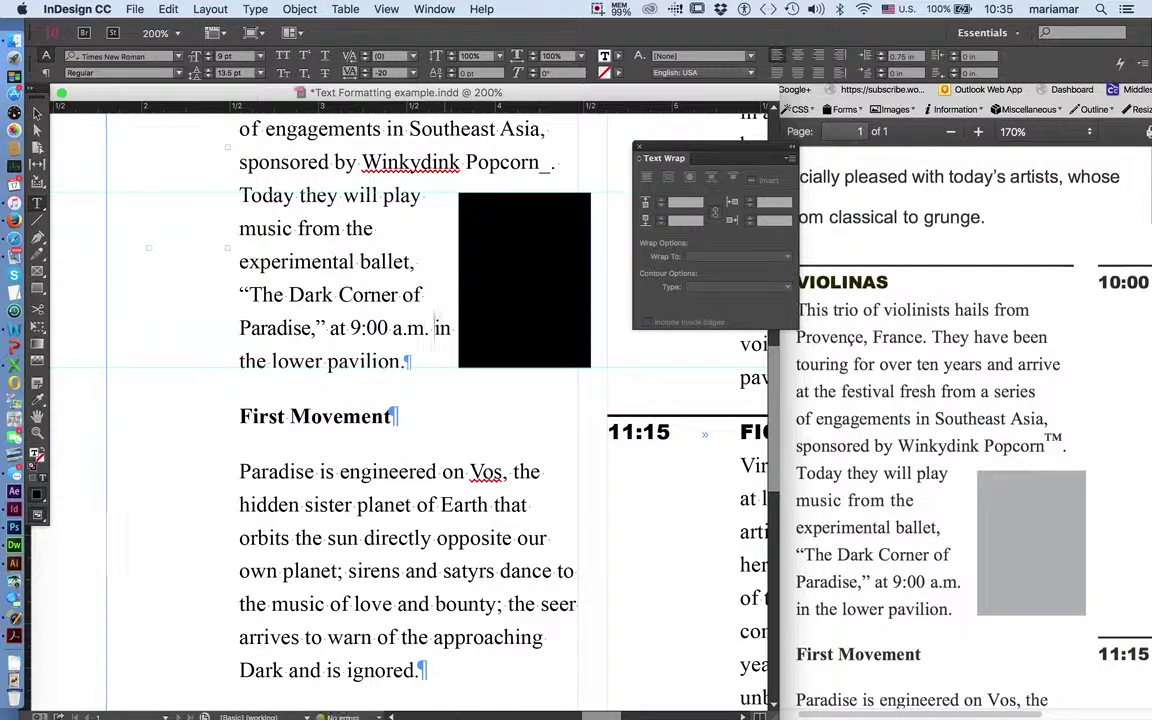
{"action": "triple_click", "coordinate": [377, 328]}
{"action": "left_click", "coordinate": [376, 328]}
{"action": "left_click", "coordinate": [376, 328]}
{"action": "left_click", "coordinate": [236, 328]}
{"action": "left_click_drag", "start_coordinate": [236, 328], "coordinate": [450, 330]}
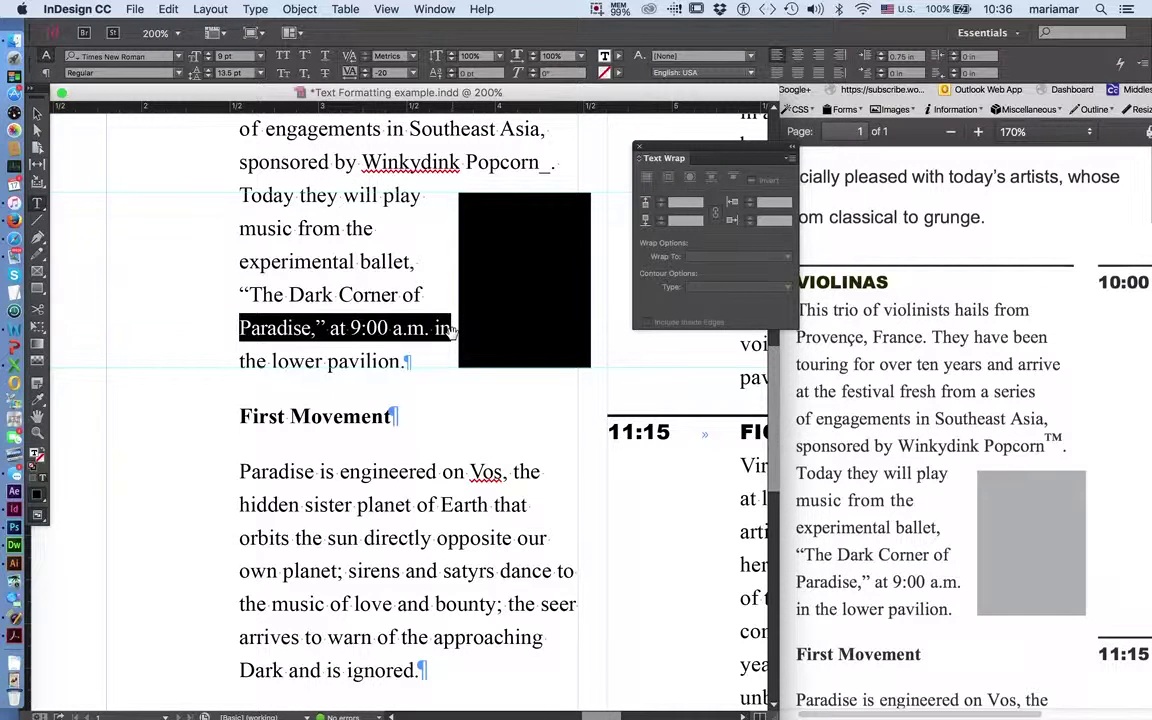
{"action": "left_click", "coordinate": [366, 68]}
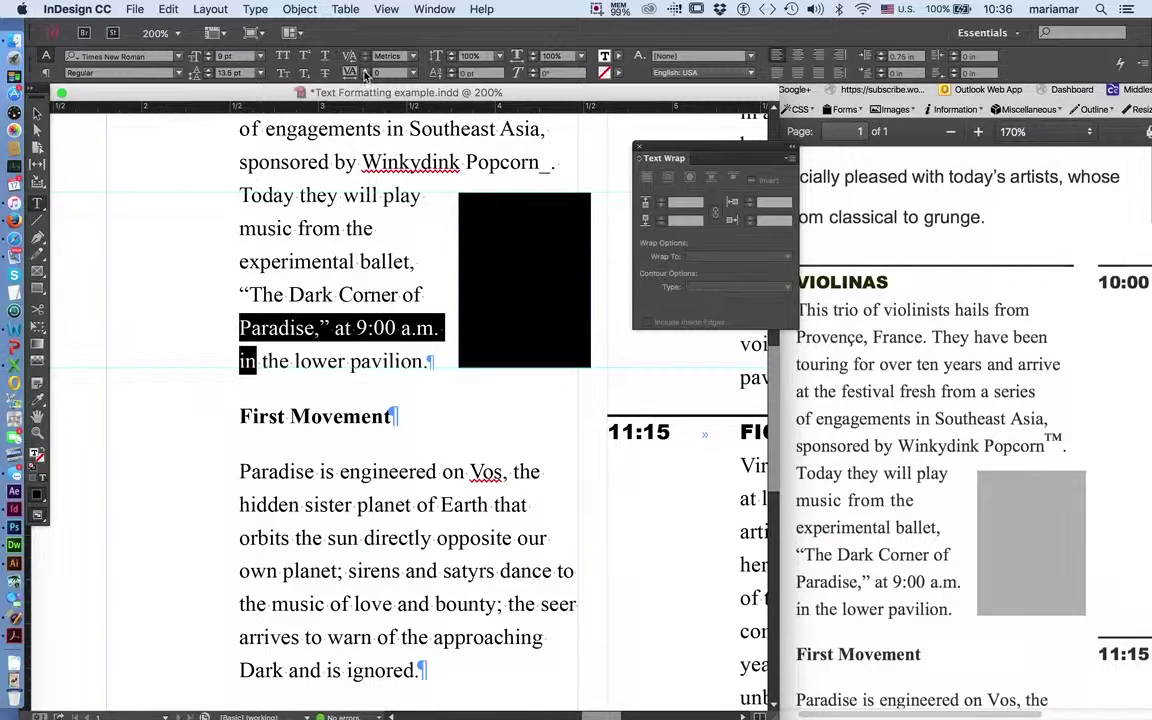
{"action": "left_click", "coordinate": [335, 336]}
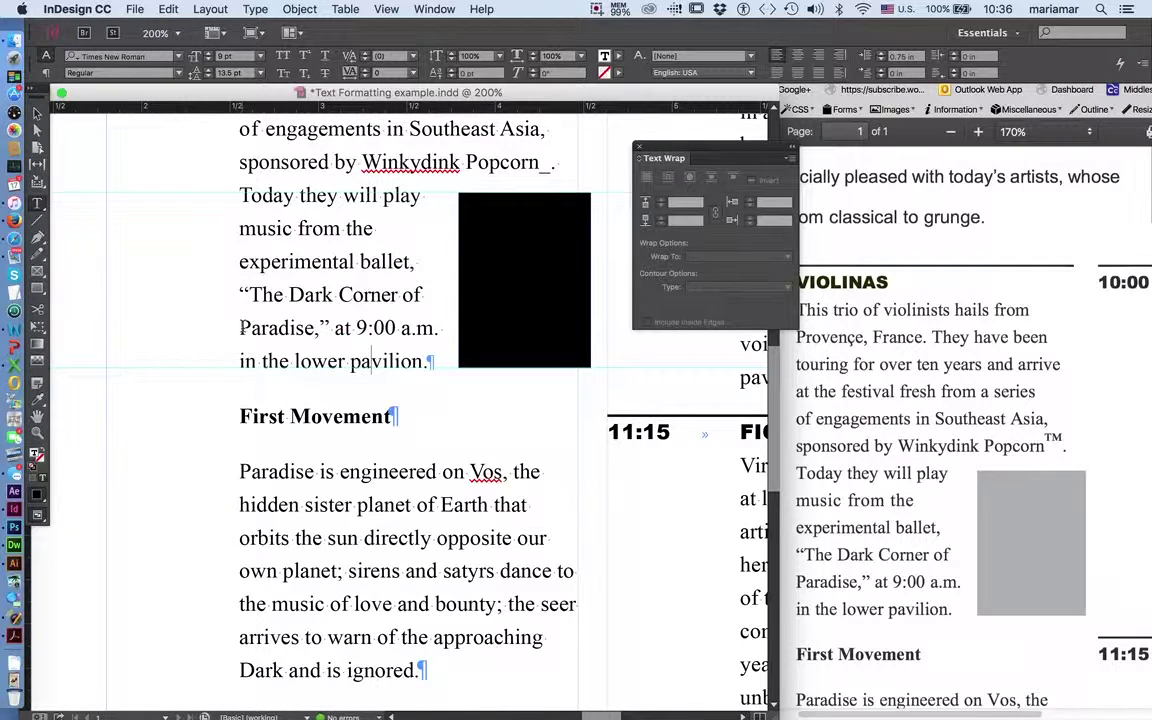
- Remove the stray 'Type here' text and raise tracking until 'in' wraps to the next line
{"action": "left_click", "coordinate": [240, 328]}
{"action": "type", "text": "T"}
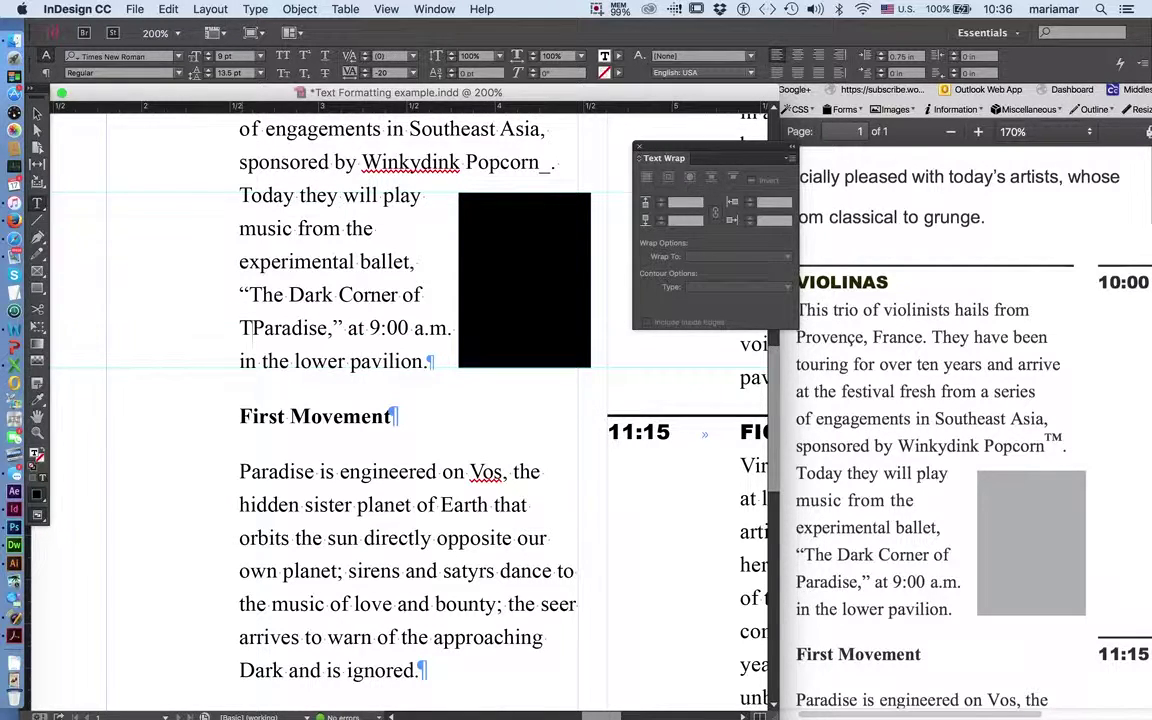
{"action": "type", "text": "ype"}
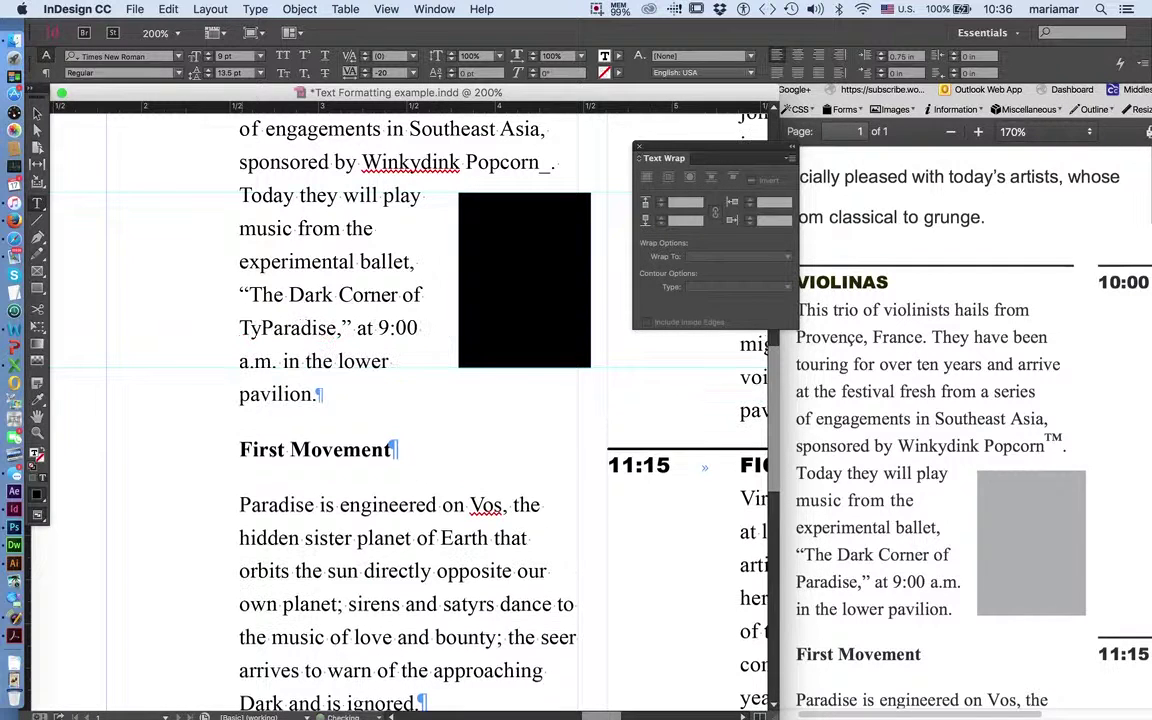
{"action": "type", "text": " here"}
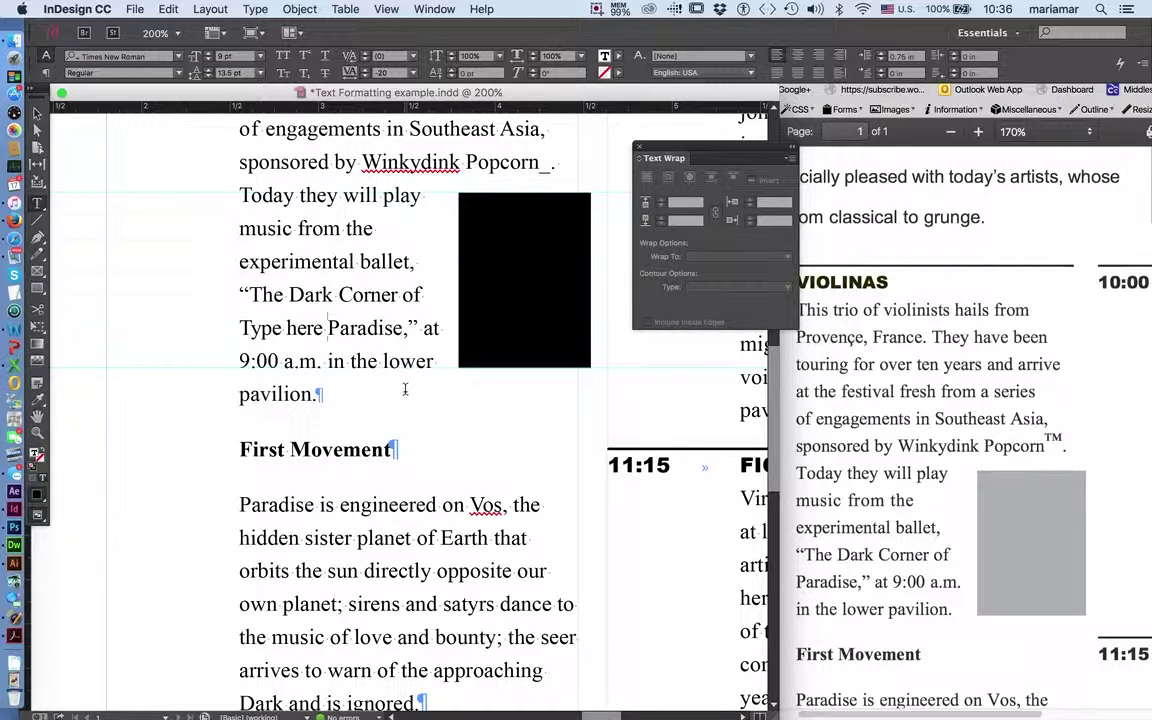
{"action": "key", "text": "super+z"}
{"action": "key", "text": "shift+Down"}
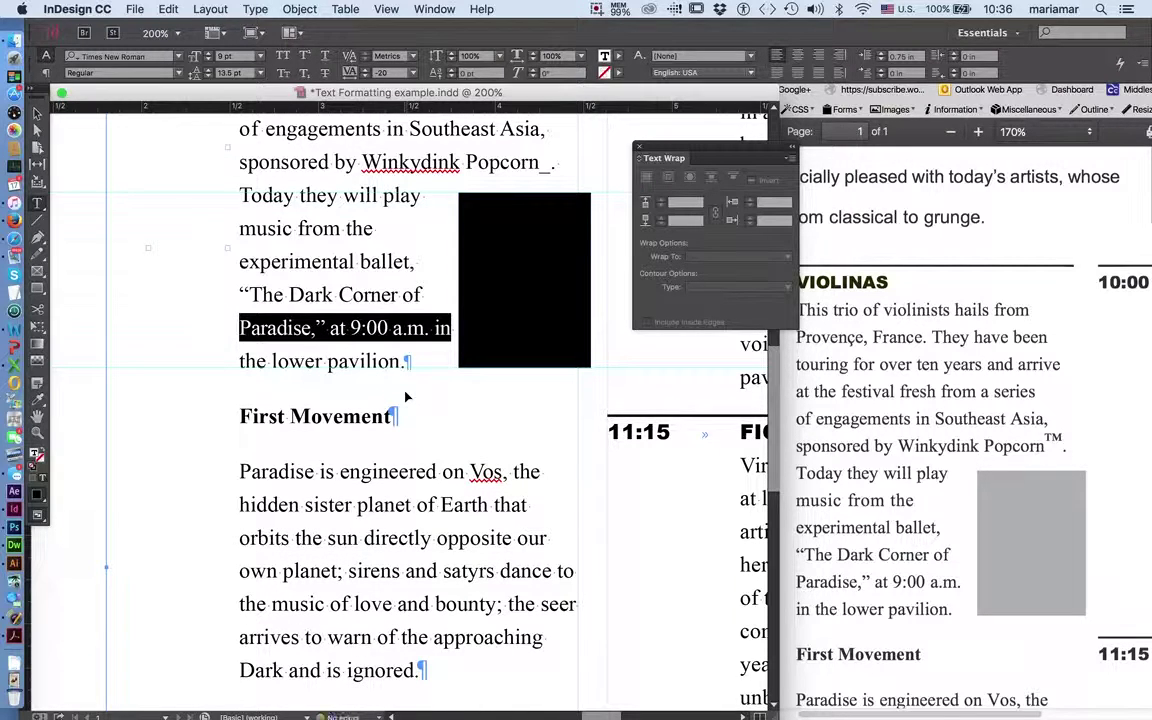
{"action": "key", "text": "alt+Right"}
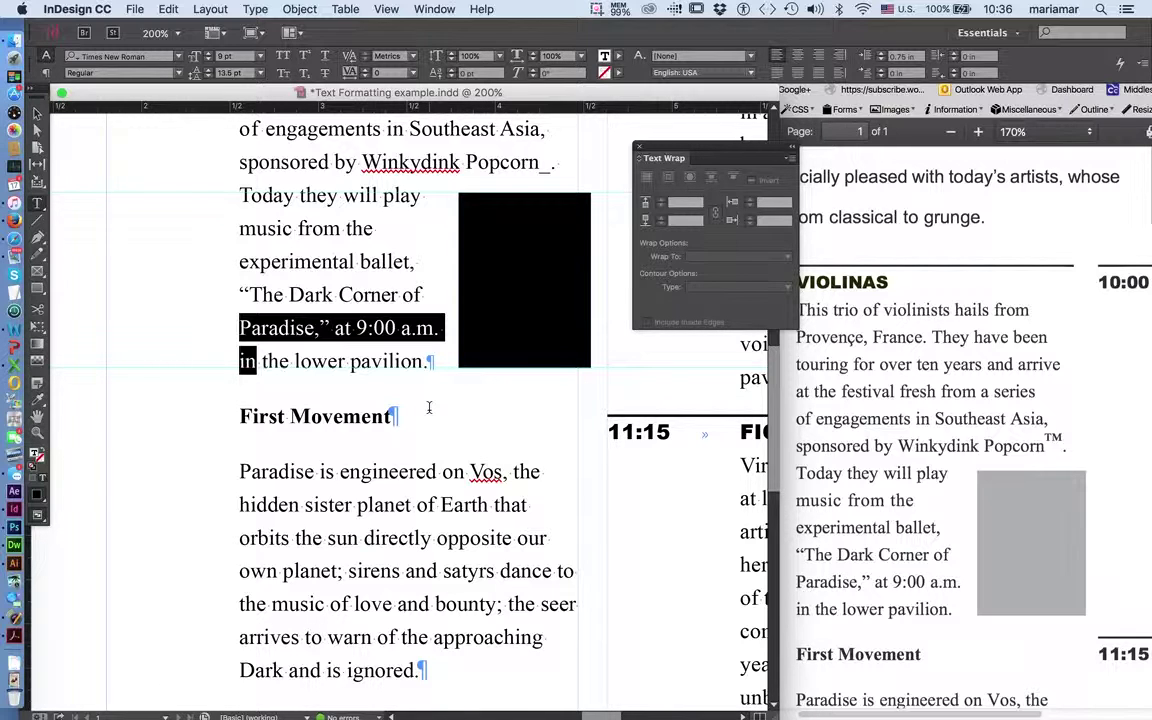
- Deselect the retracked VIOLINAS line and save Text Formatting example.indd
{"action": "left_click", "coordinate": [429, 407]}
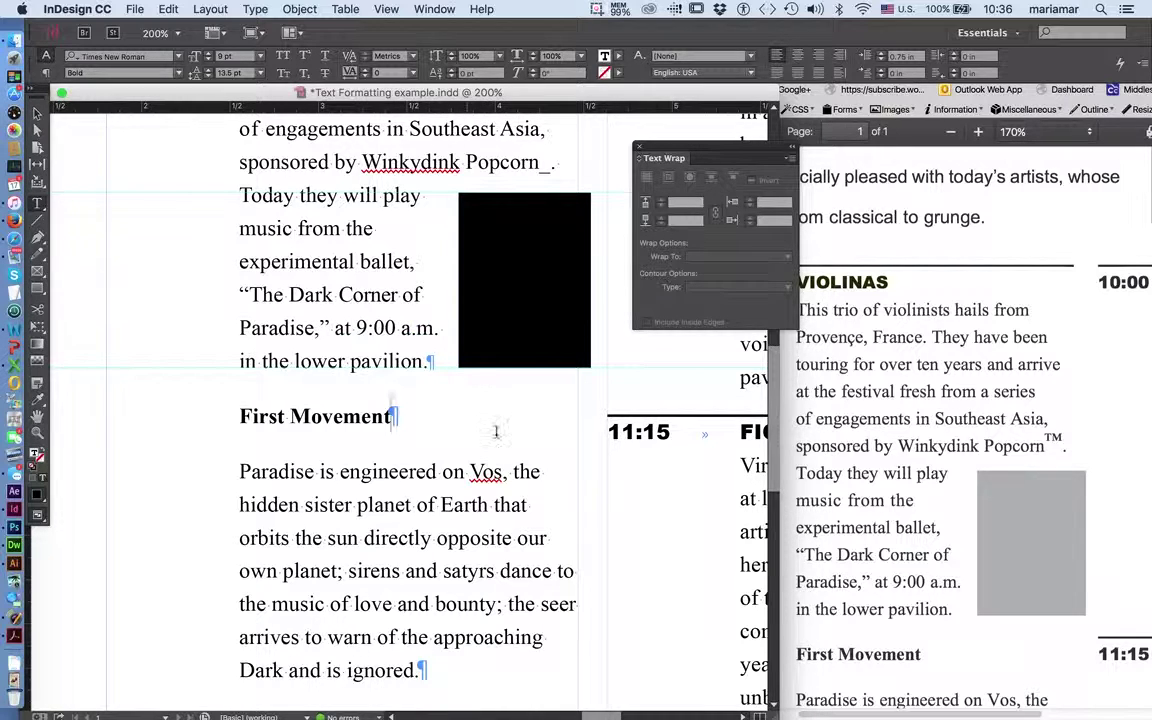
{"action": "scroll", "coordinate": [496, 432], "scroll_direction": "up", "scroll_amount": 5}
{"action": "scroll", "coordinate": [496, 432], "scroll_direction": "down", "scroll_amount": 2}
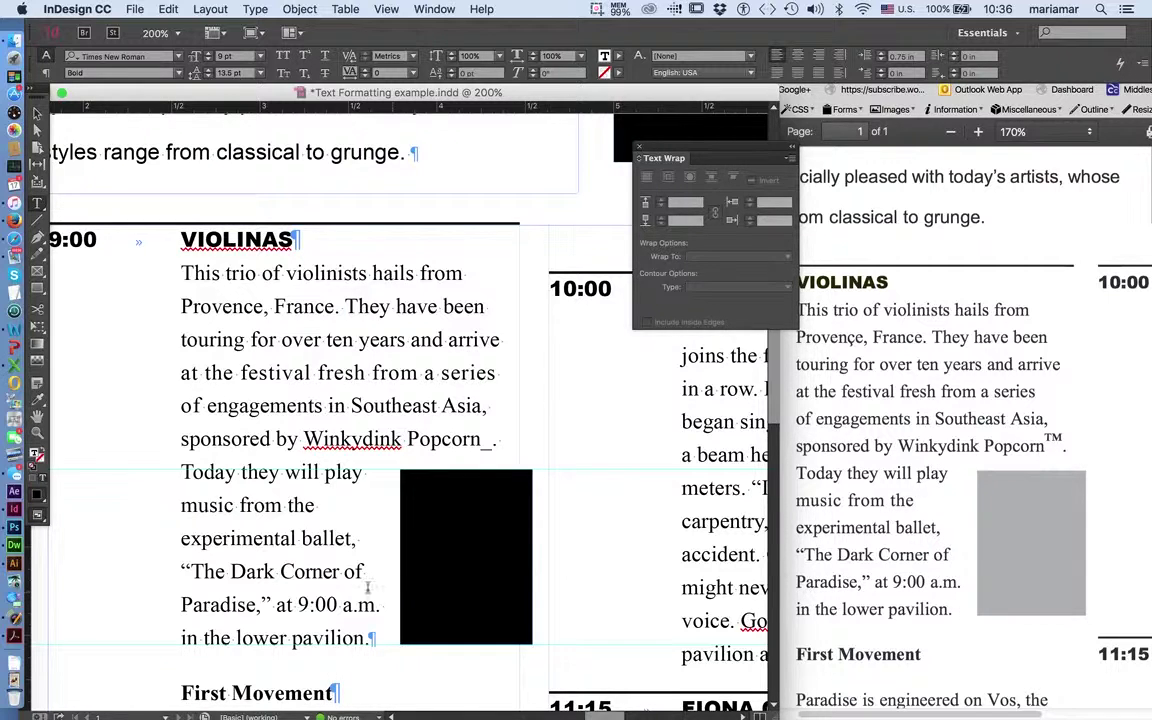
{"action": "scroll", "coordinate": [357, 586], "scroll_direction": "down", "scroll_amount": 5}
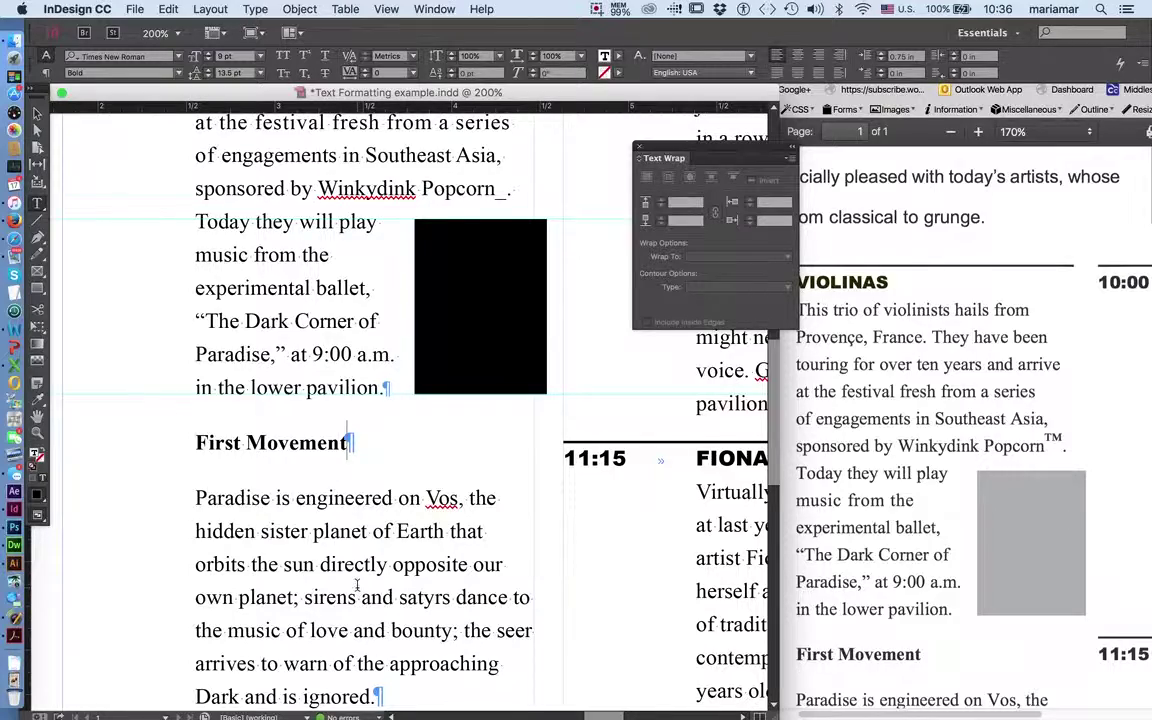
{"action": "key", "text": "super+s"}
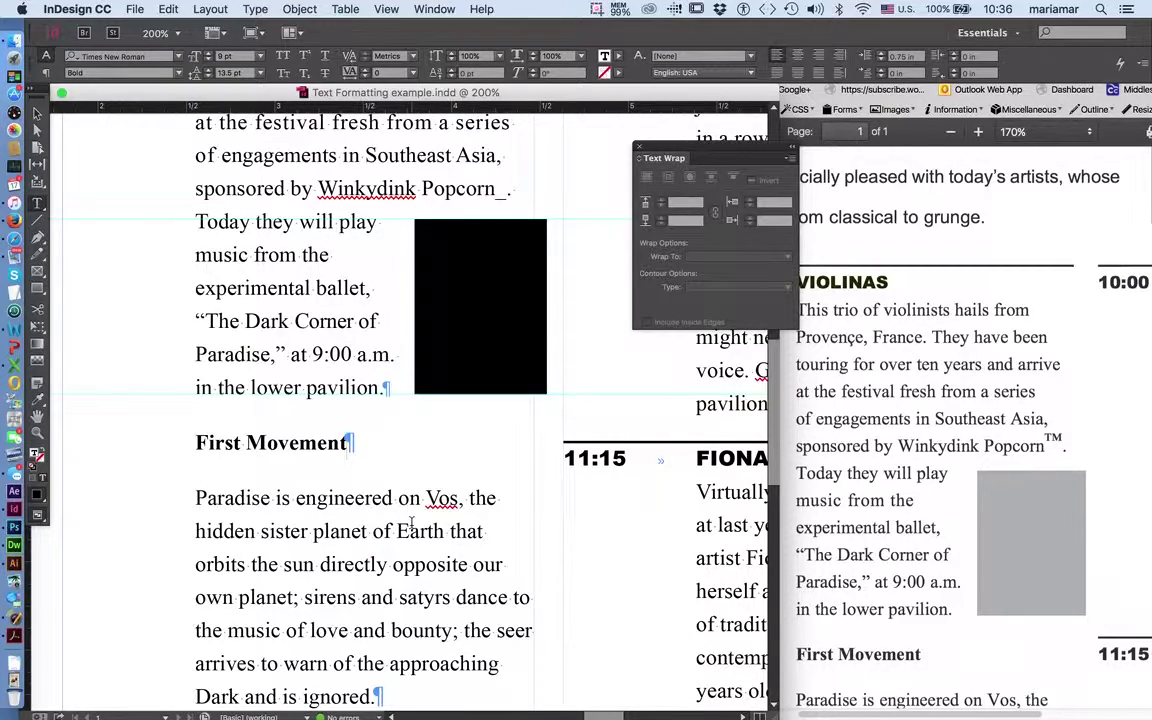
- Check that the VIOLINAS blurb wraps beside the black box as in the example PDF
{"action": "scroll", "coordinate": [411, 521], "scroll_direction": "down", "scroll_amount": 10}
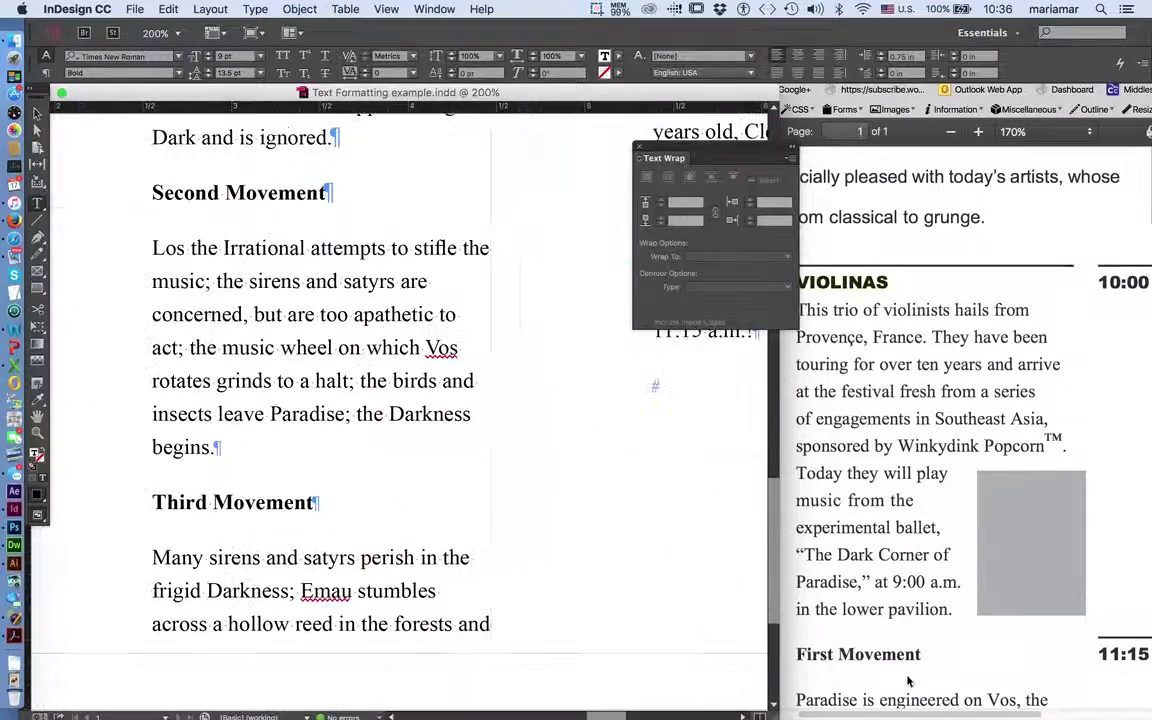
{"action": "scroll", "coordinate": [400, 480], "scroll_direction": "up", "scroll_amount": 7}
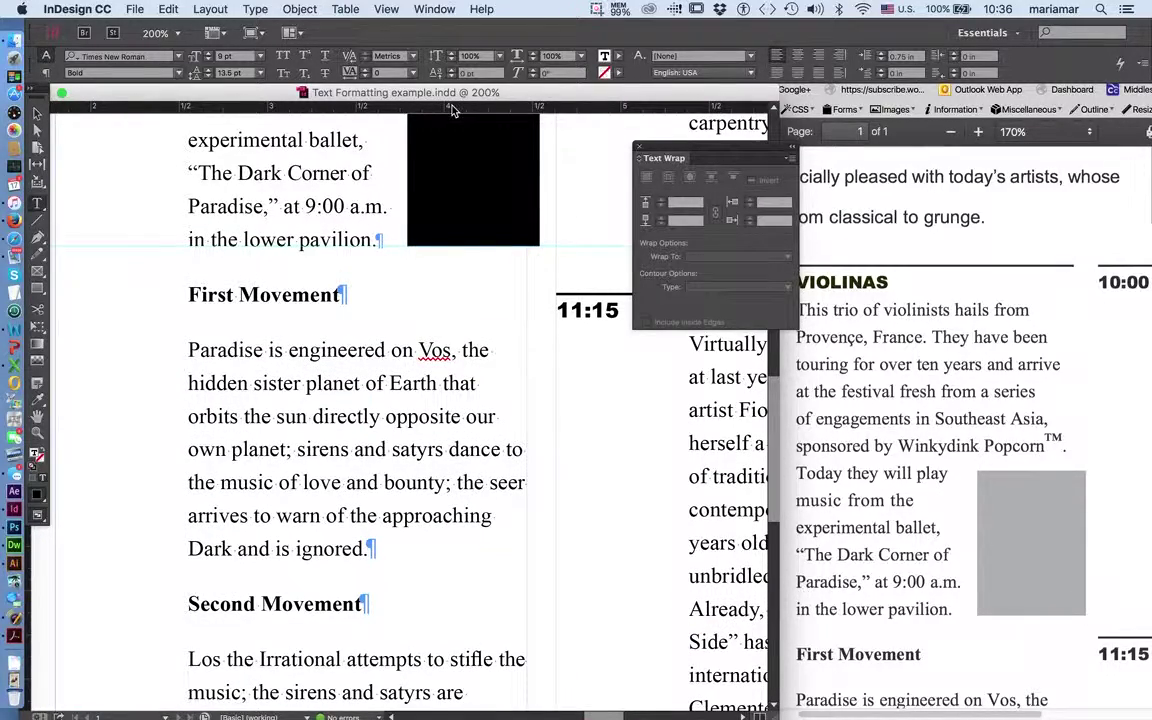
{"action": "scroll", "coordinate": [473, 362], "scroll_direction": "up", "scroll_amount": 6}
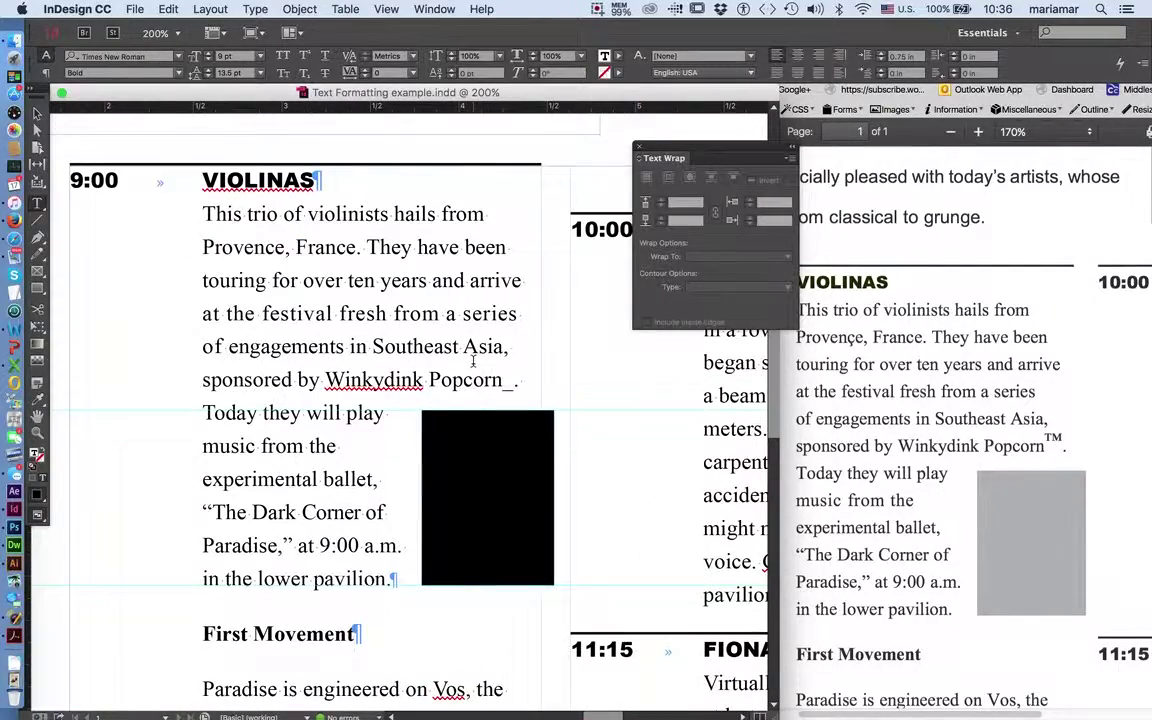